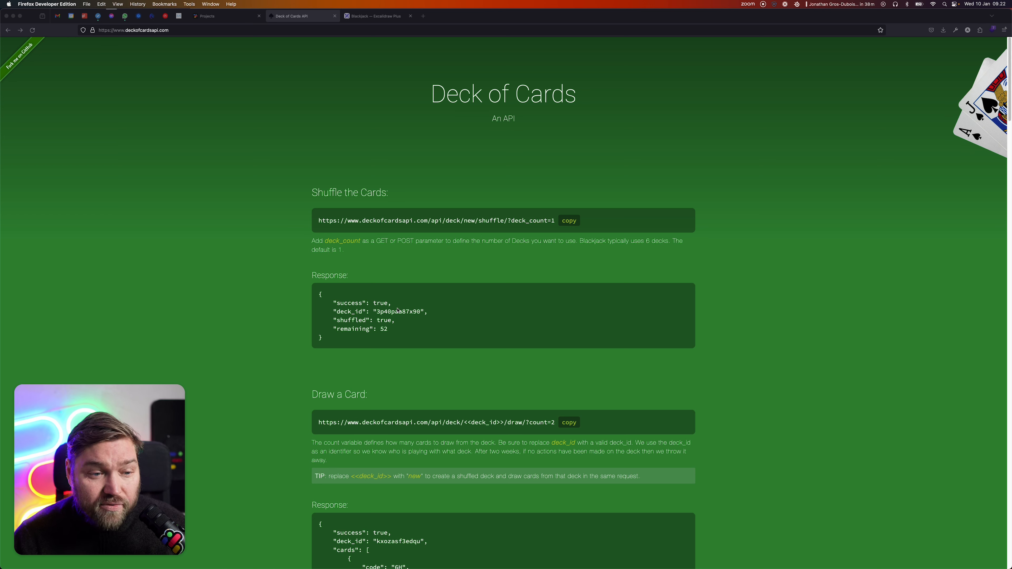
- Examine the shuffle, draw and reshuffle requests in the Deck of Cards API documentation, and the Blackjack game flowchart in Excalidraw
scroll(503, 332, down, 5)
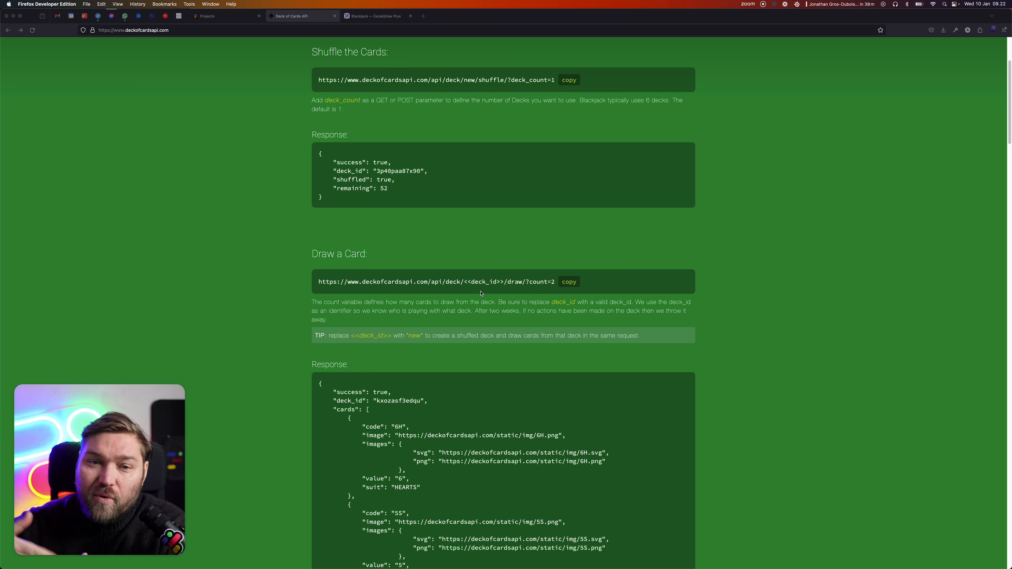
scroll(478, 287, down, 5)
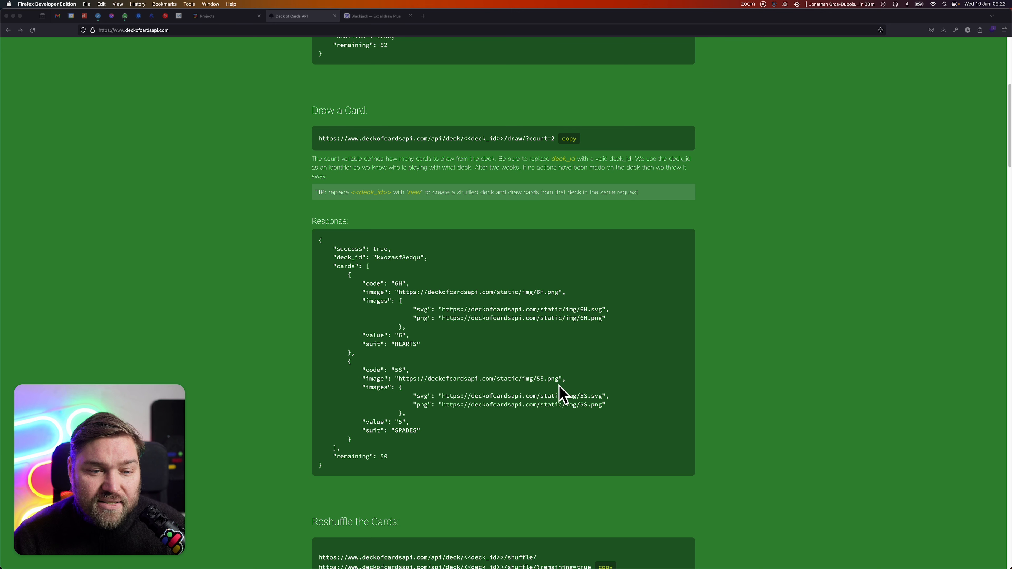
scroll(562, 435, down, 5)
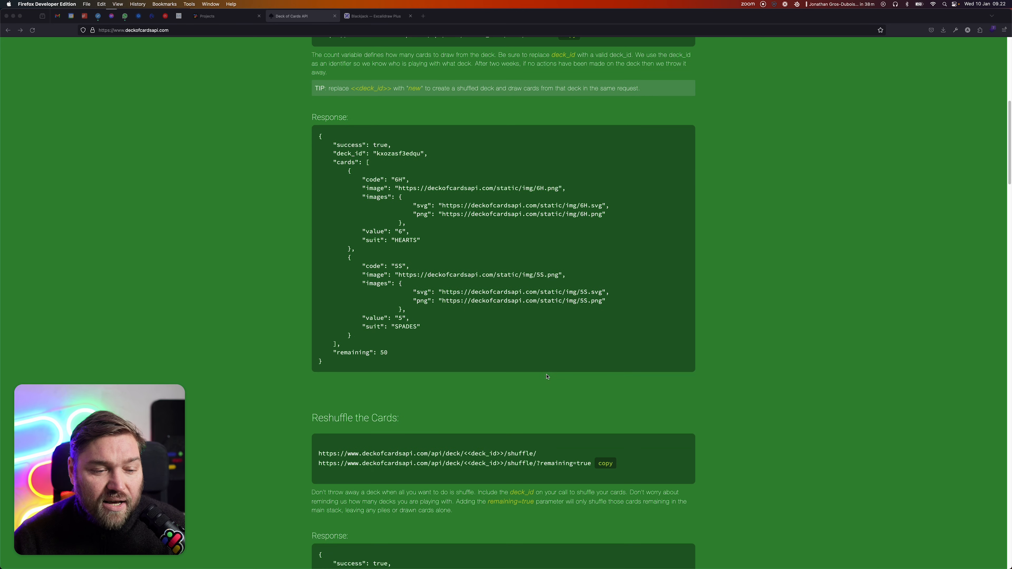
scroll(537, 373, up, 12)
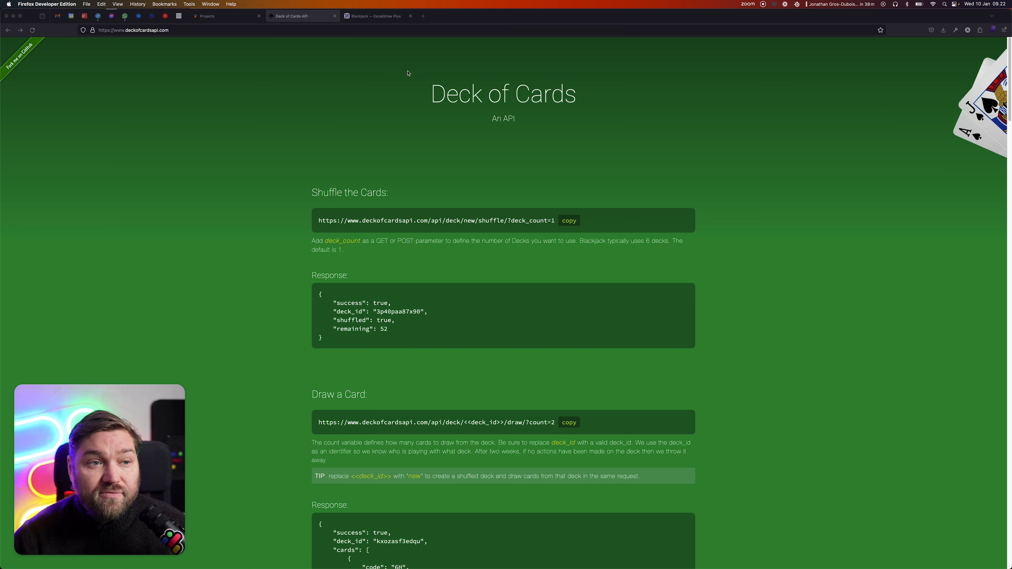
click(392, 16)
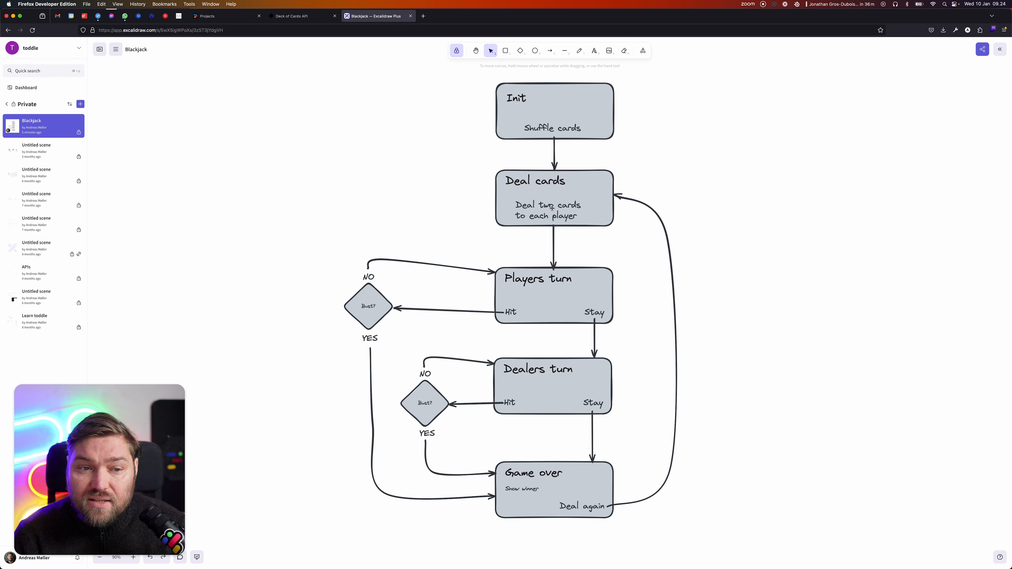
scroll(548, 311, down, 2)
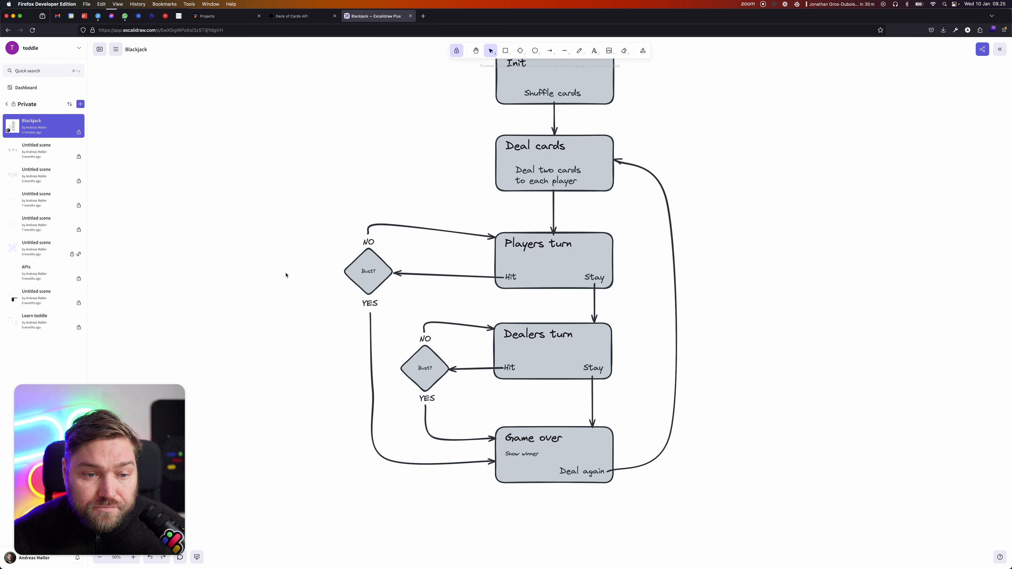
scroll(286, 275, up, 2)
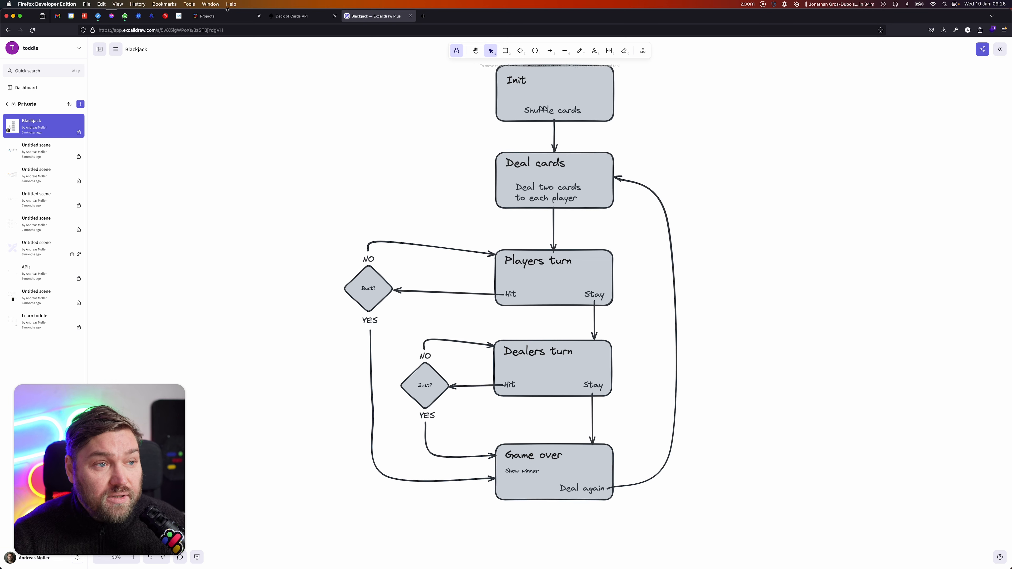
- Switch to toddle and create a web app project named "blackjack" from the Blank template, with the sunglasses emoji
click(223, 17)
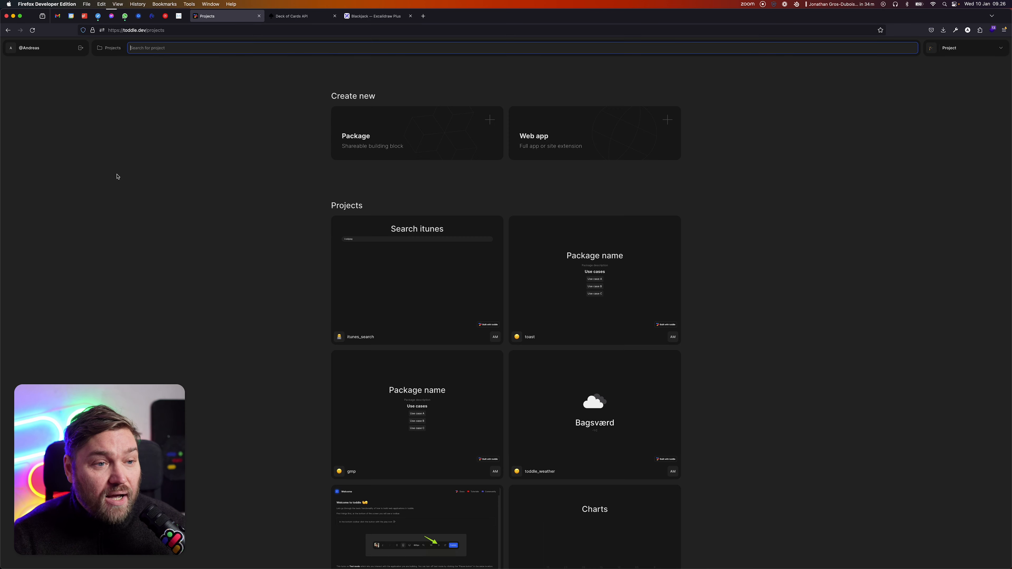
click(631, 130)
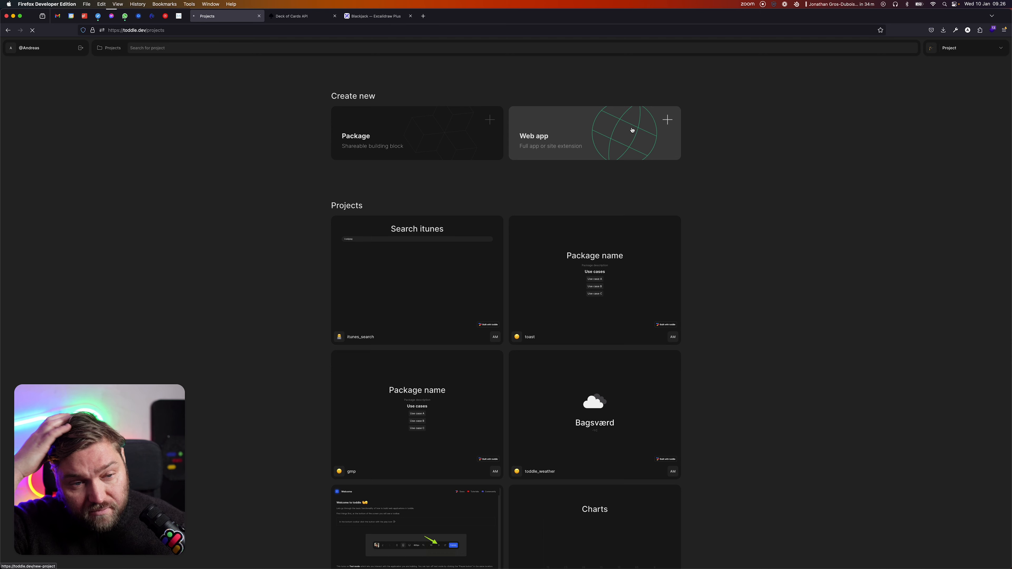
click(417, 296)
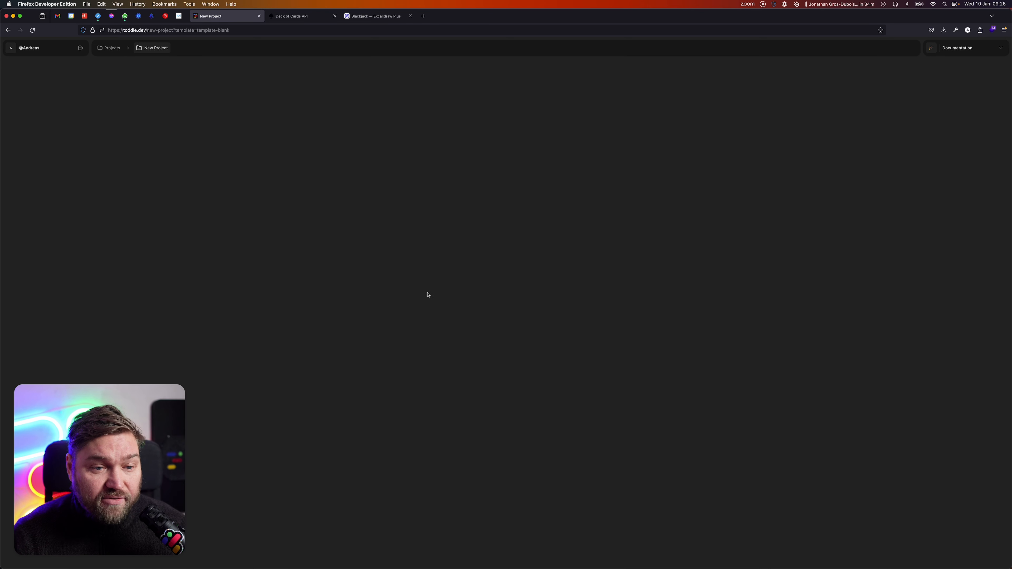
click(468, 196)
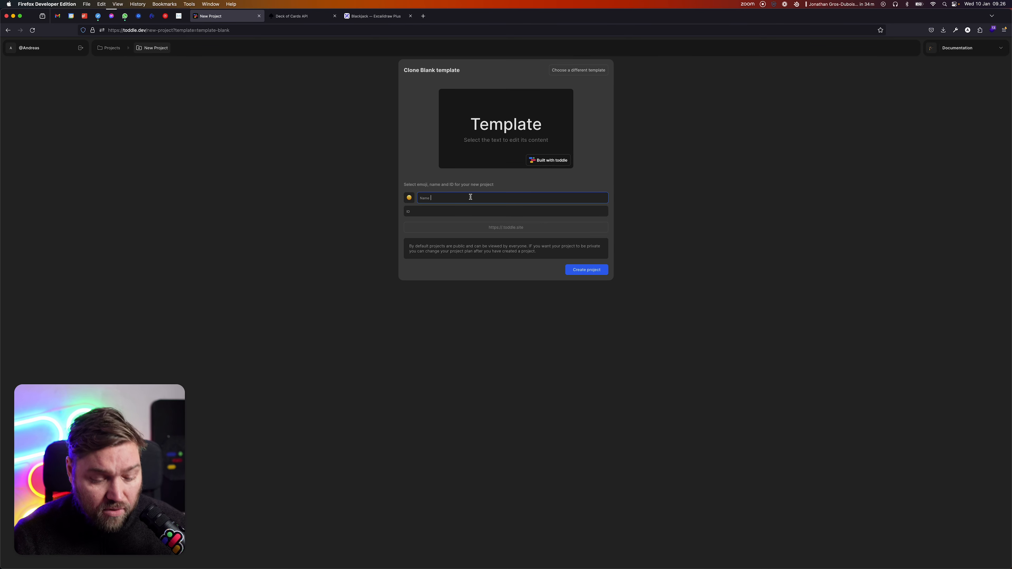
text(blackjac)
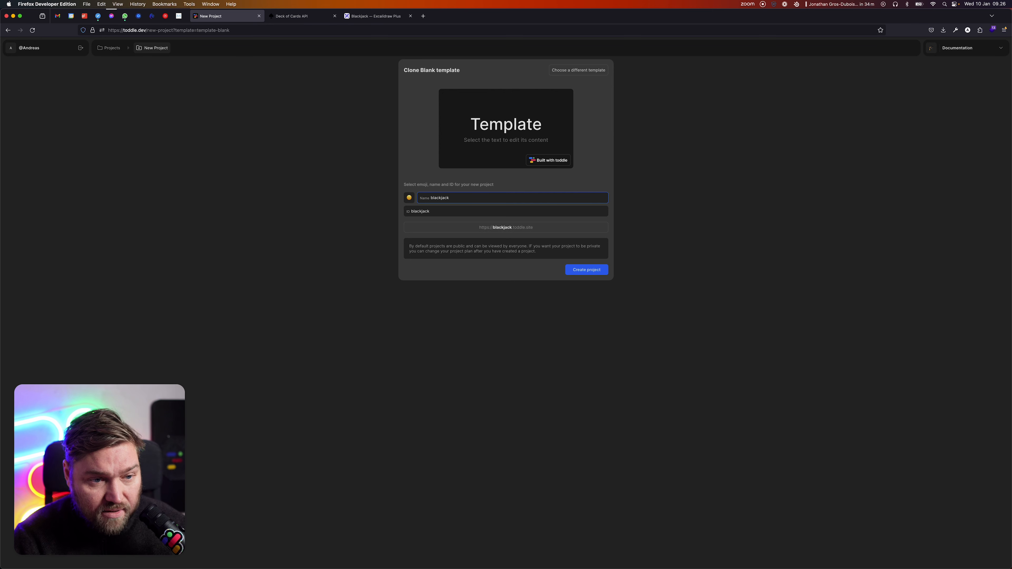
text(k)
click(408, 198)
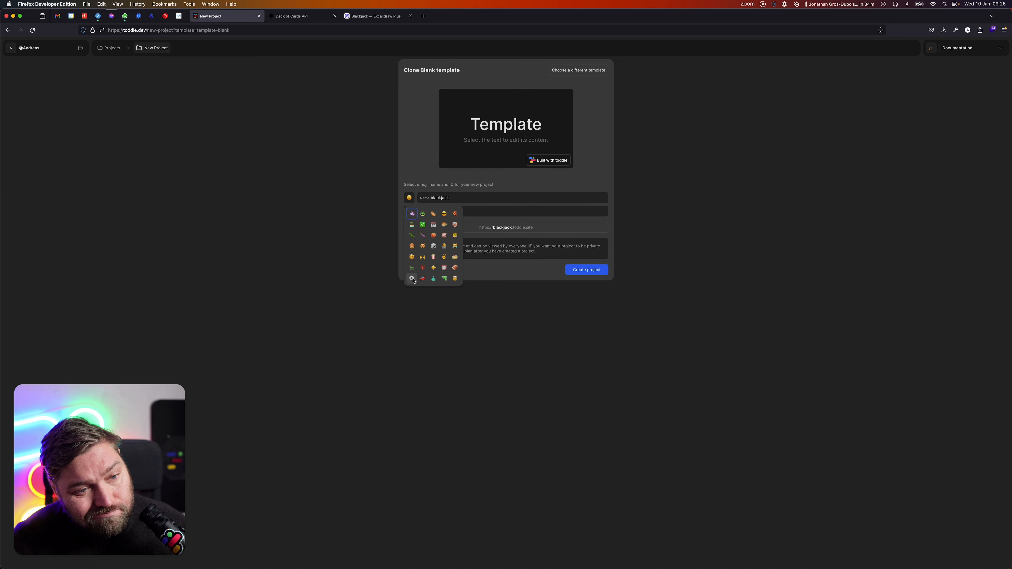
click(443, 213)
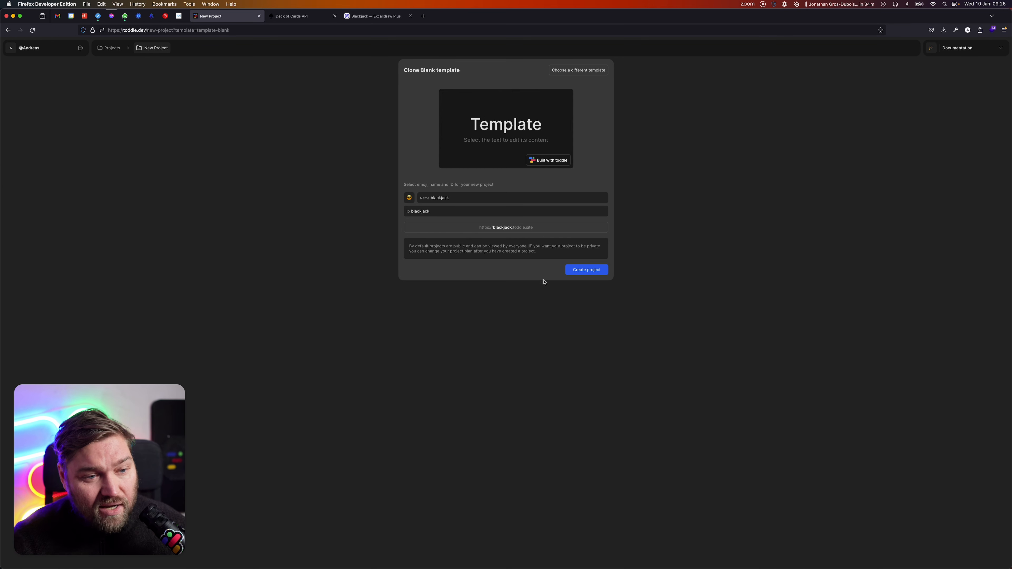
click(586, 271)
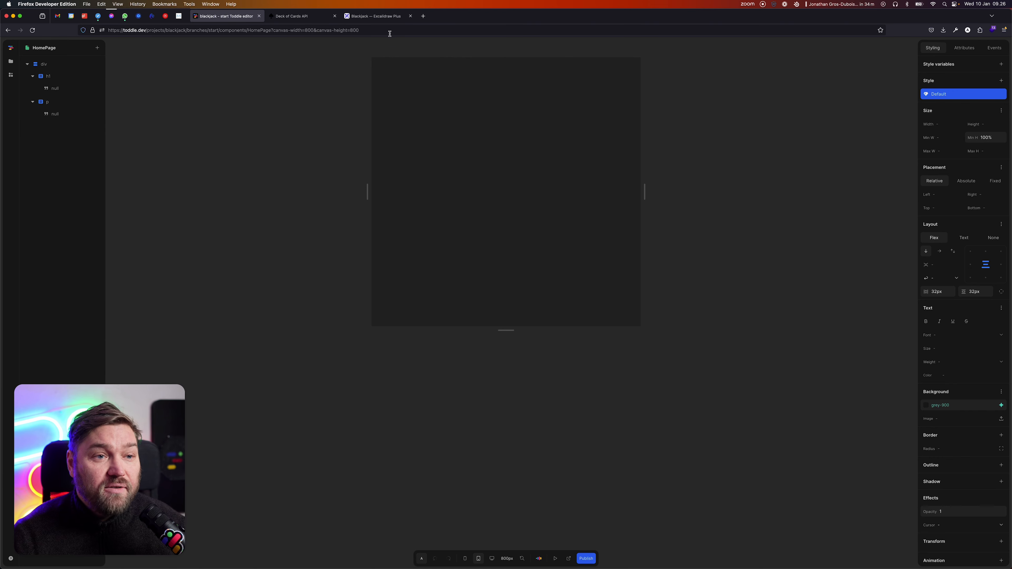
- Check the phases in the Excalidraw flowchart and add a HomePage variable in toddle named "Game phase" with the initial value "Init"
click(378, 16)
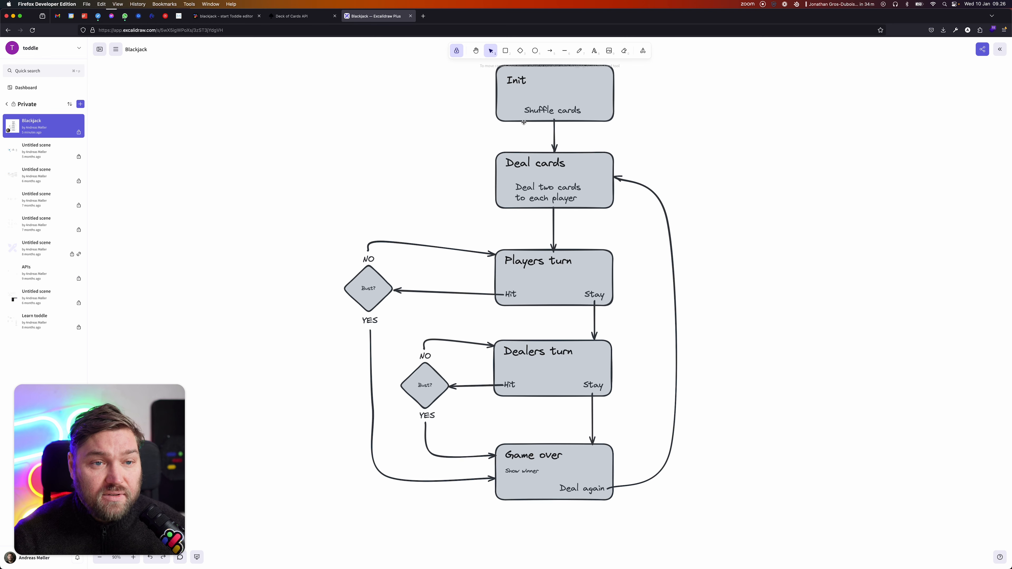
scroll(349, 125, up, 1)
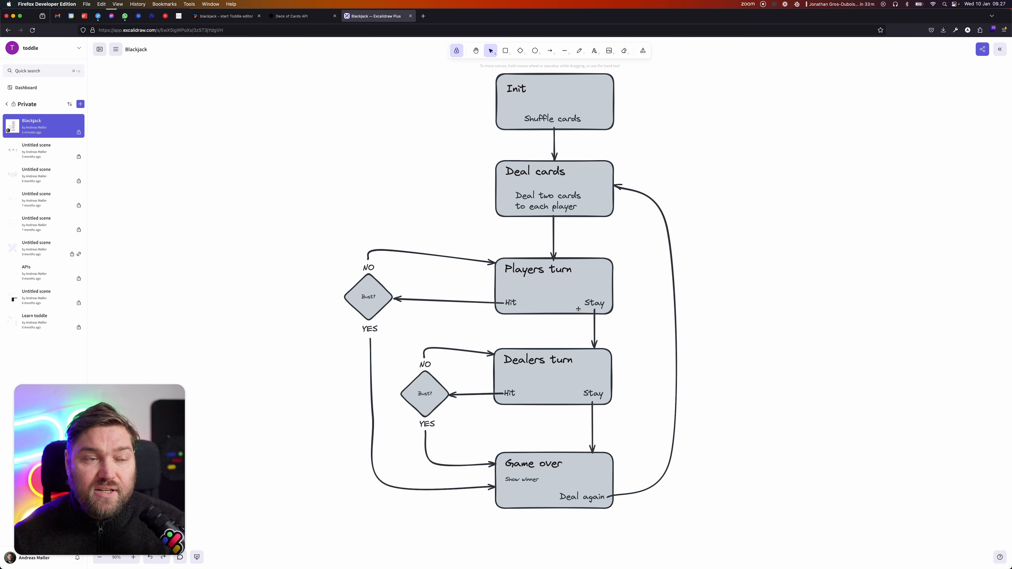
click(235, 16)
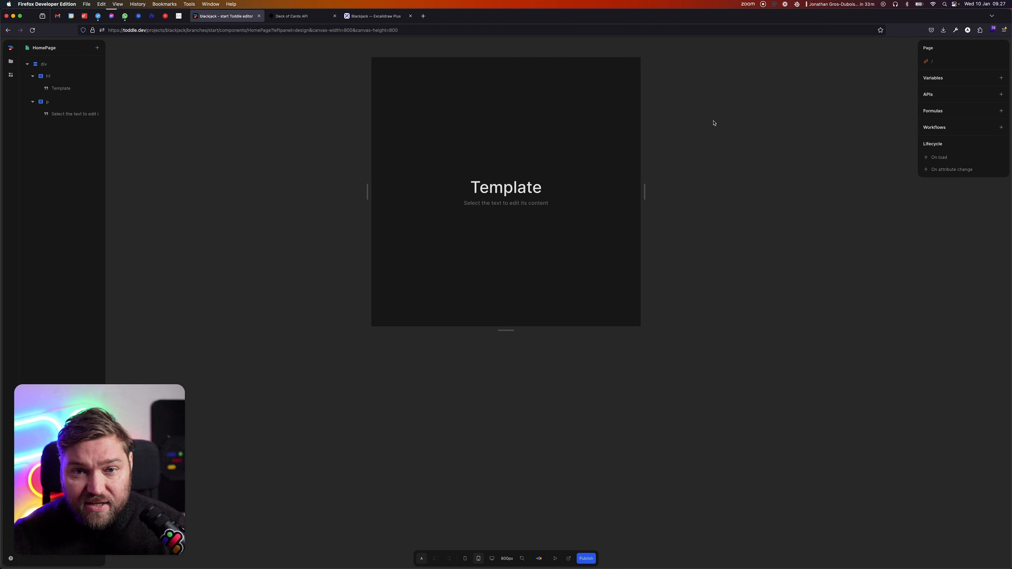
click(1001, 78)
text(Game)
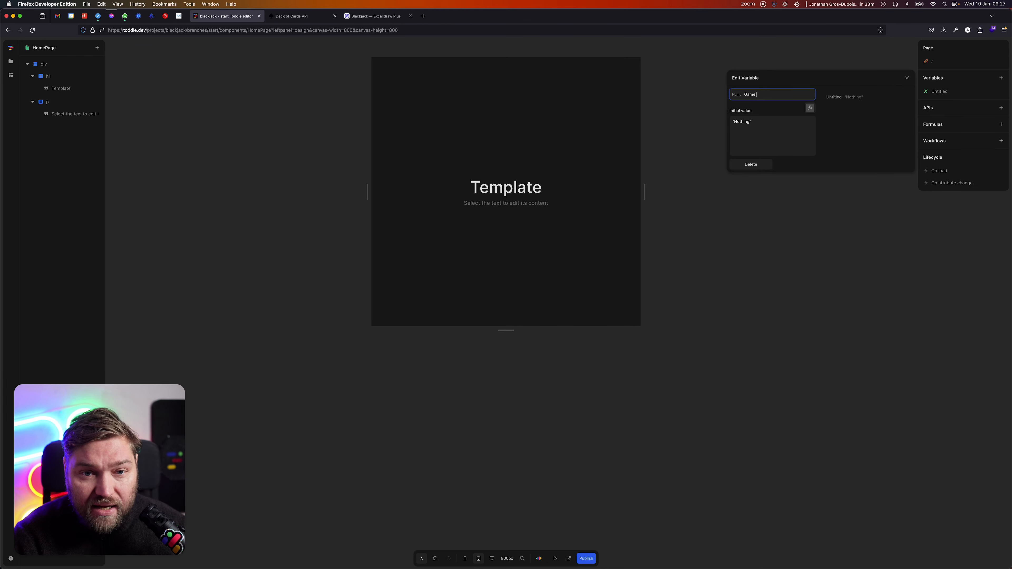
text( phase)
key(Return)
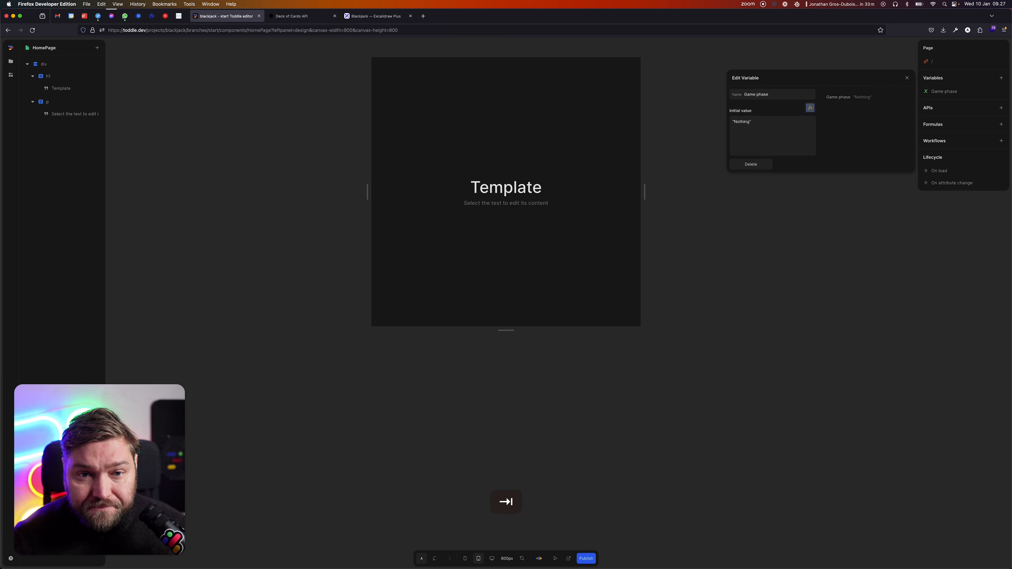
click(783, 122)
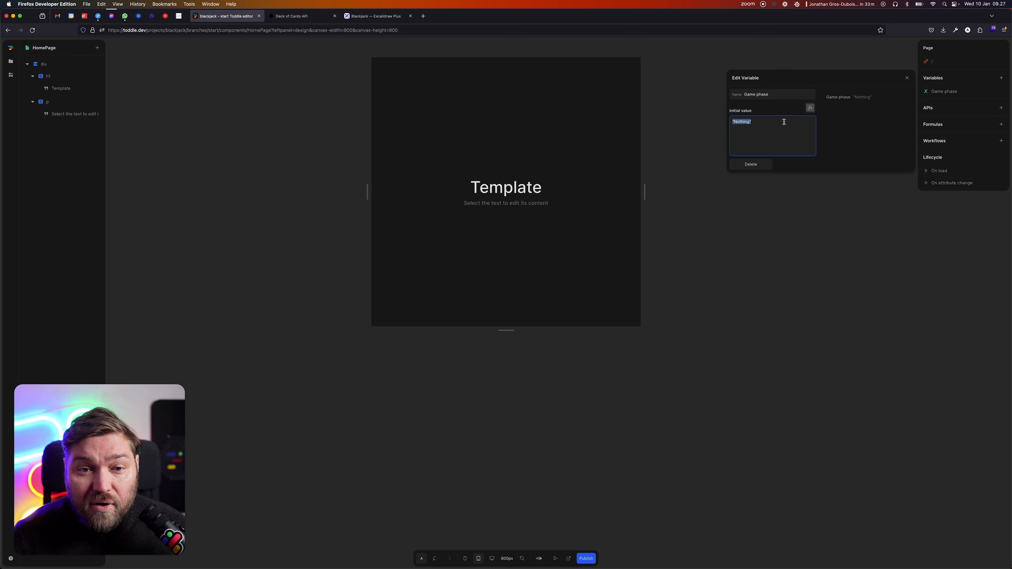
text(Init)
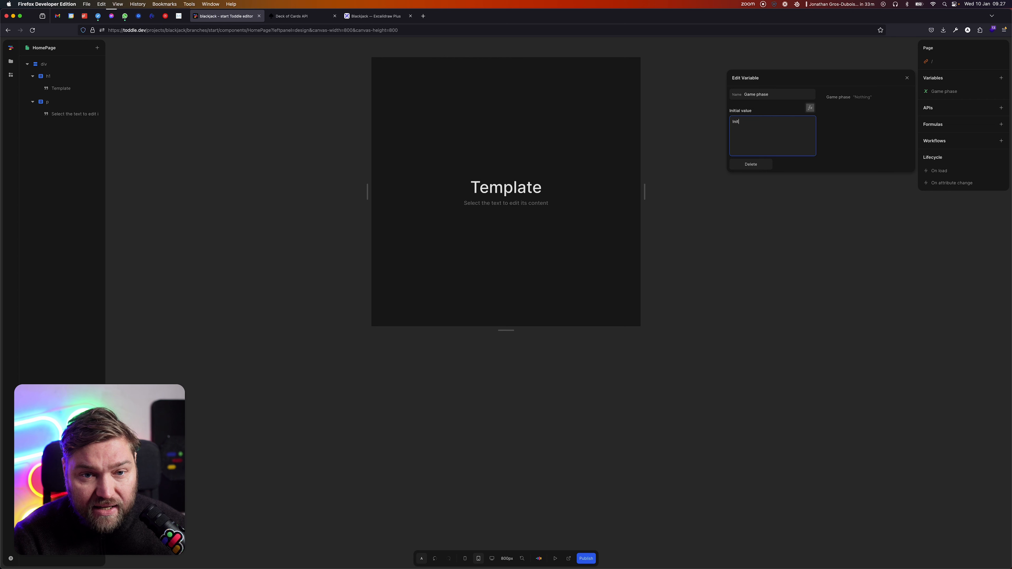
key(Tab)
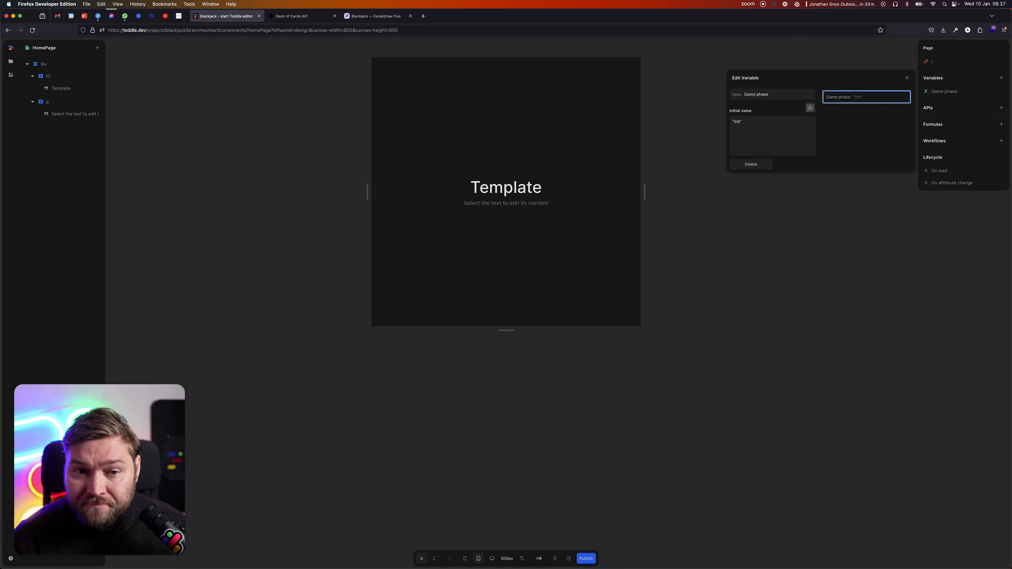
click(809, 236)
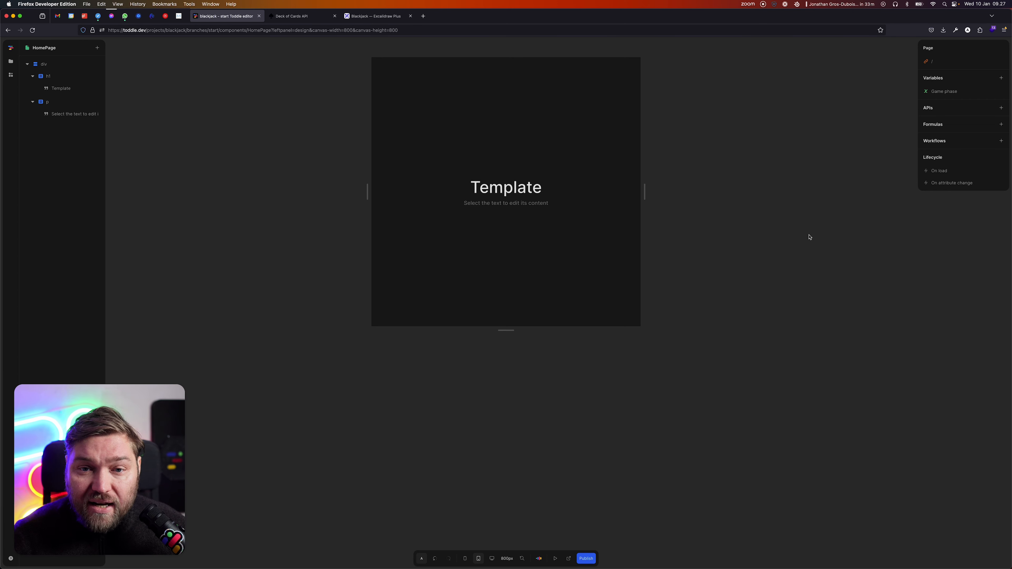
click(972, 92)
click(827, 289)
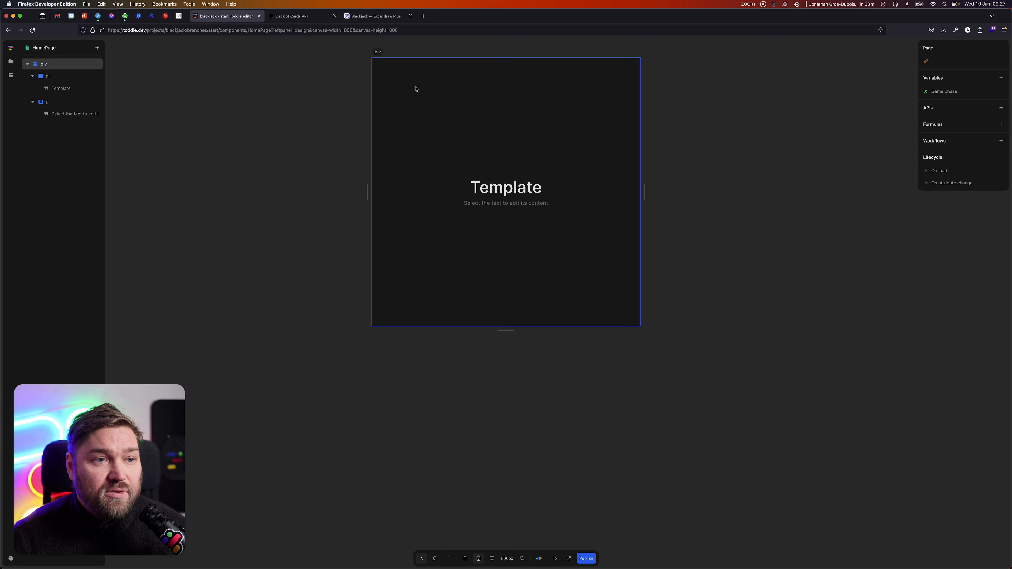
- Check the flowchart's Init phase and copy the "Shuffle the Cards" request URL from the Deck of Cards API page
click(375, 16)
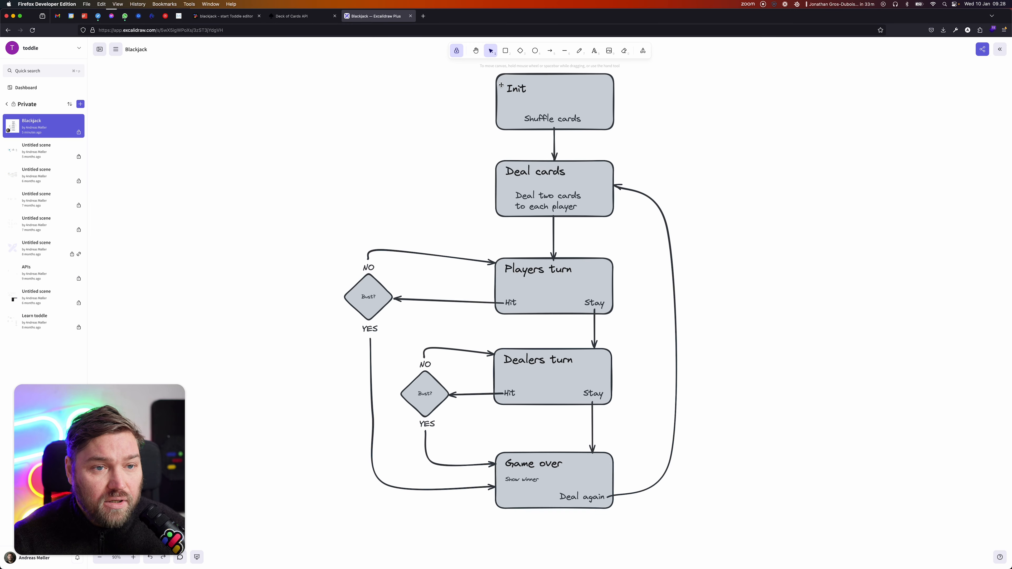
click(223, 16)
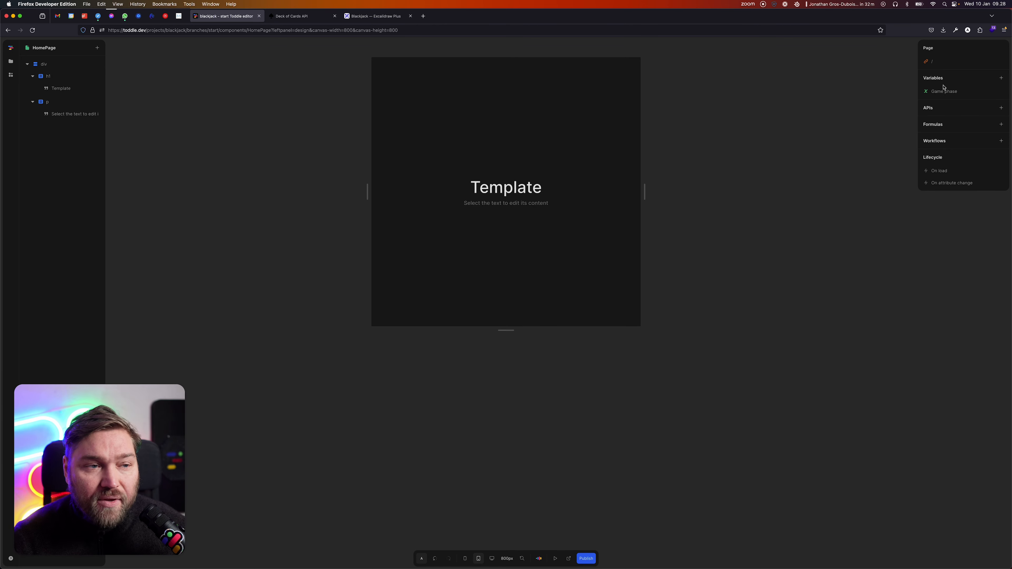
click(380, 17)
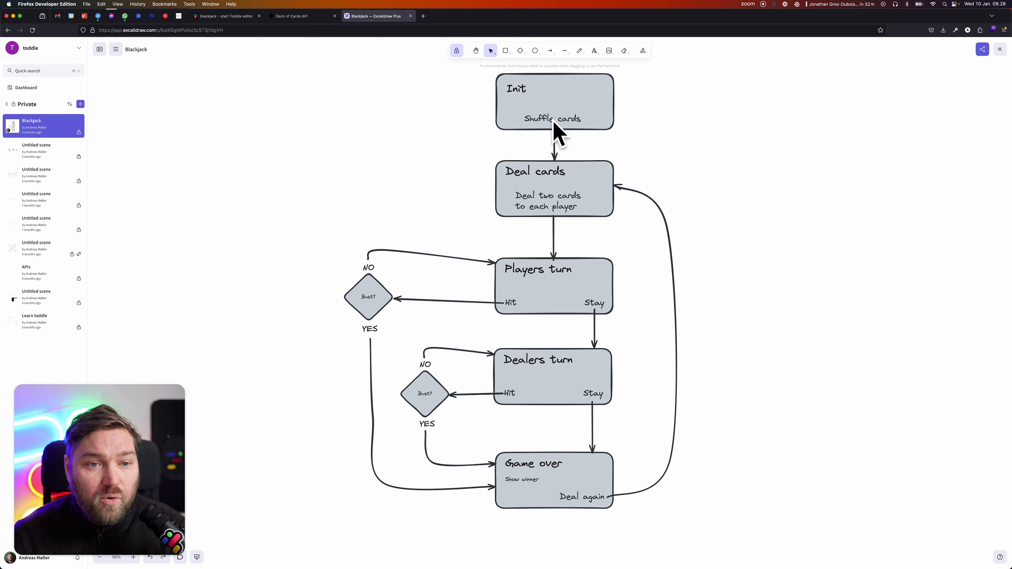
click(303, 16)
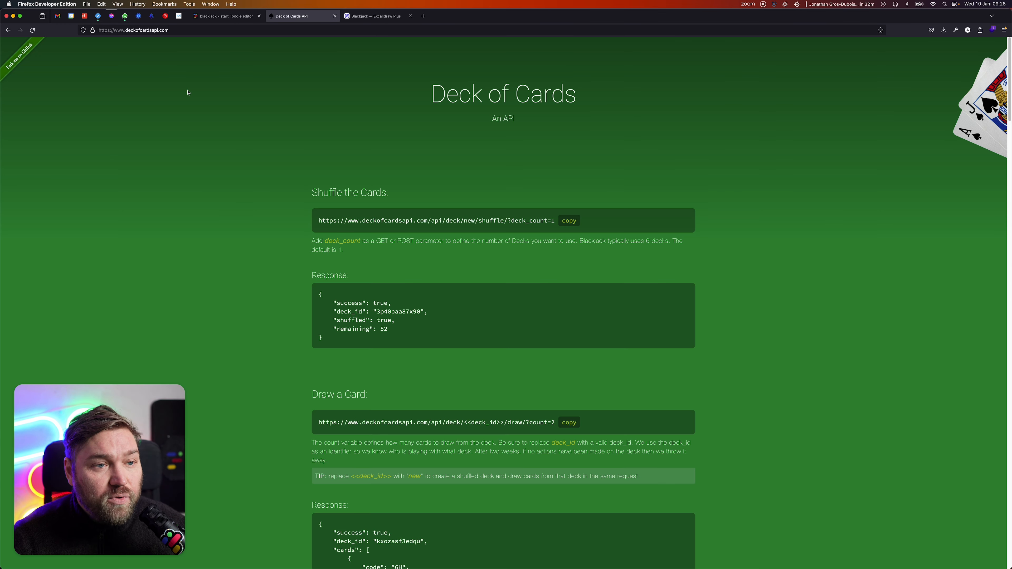
click(573, 222)
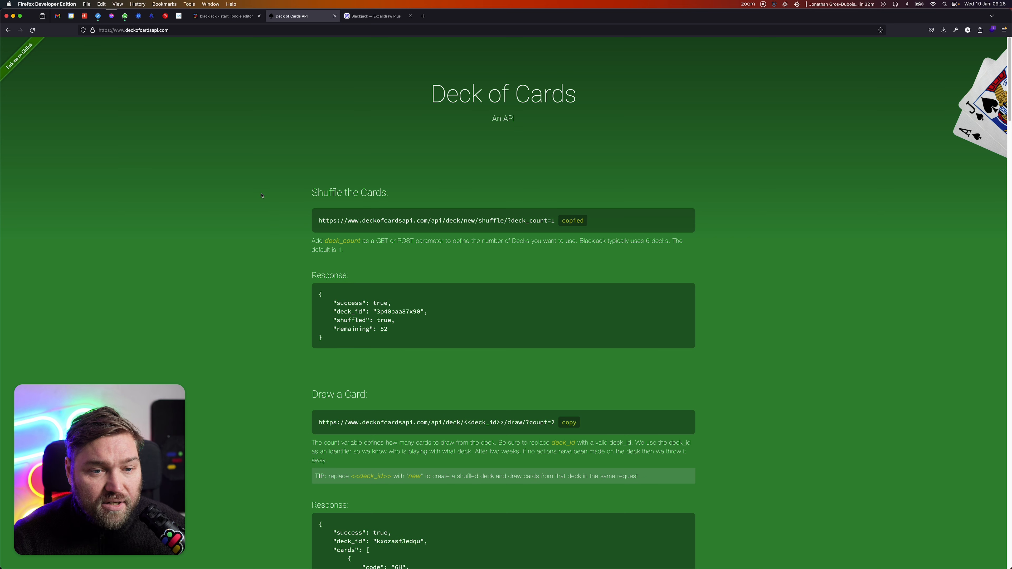
click(224, 16)
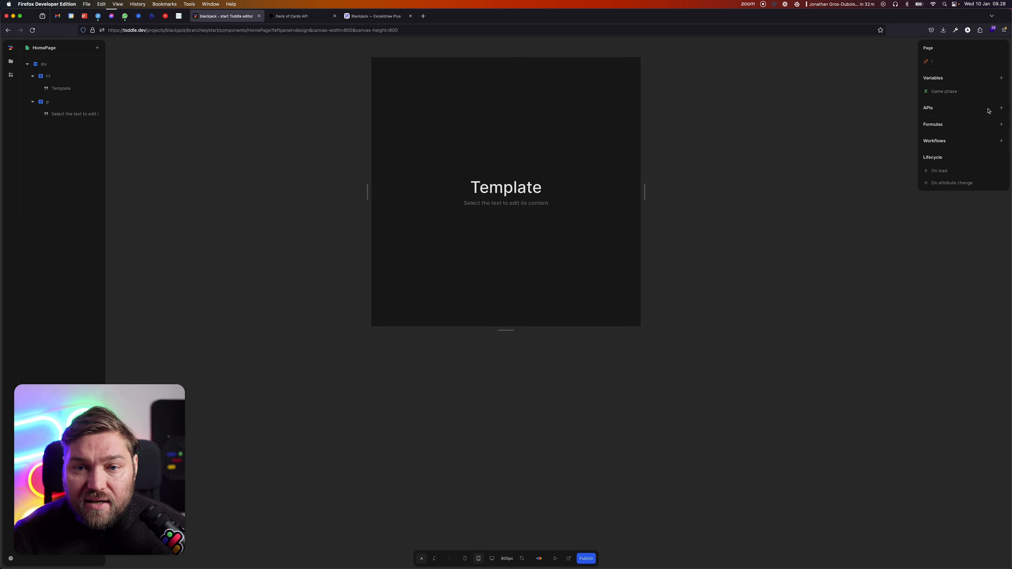
click(1001, 108)
text(Shuffle)
key(Tab)
key(Tab)
key(Tab)
key(Tab)
key(super+v)
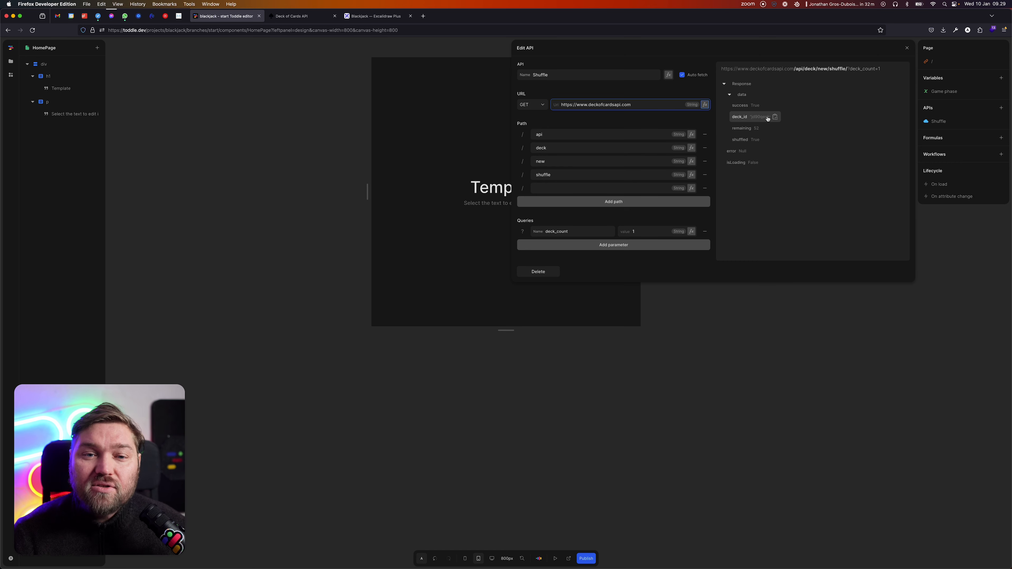
click(839, 319)
- Bind the paragraph's text to a formula that returns deck_id from the Shuffle API's data
click(64, 114)
click(1001, 64)
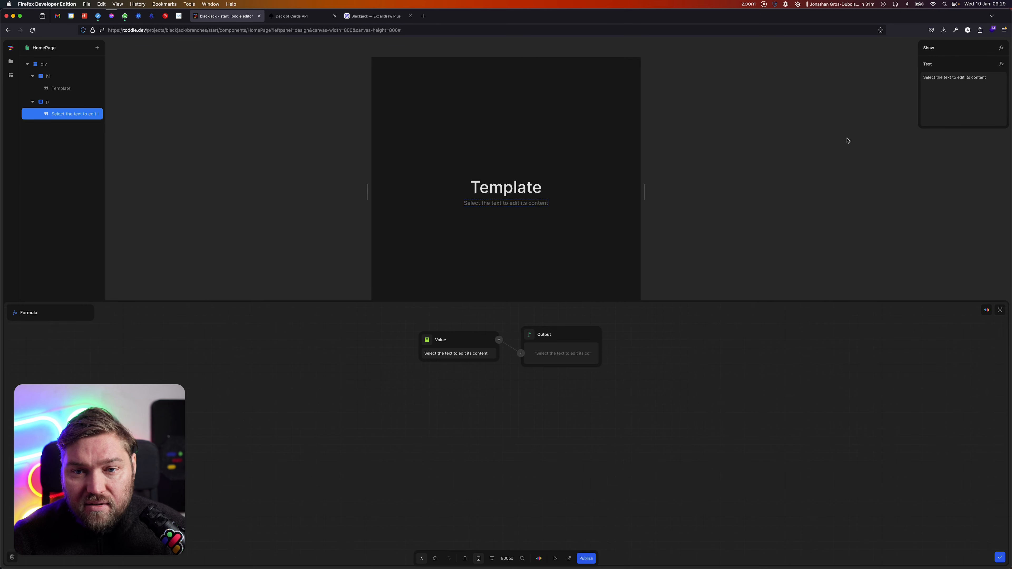
click(427, 341)
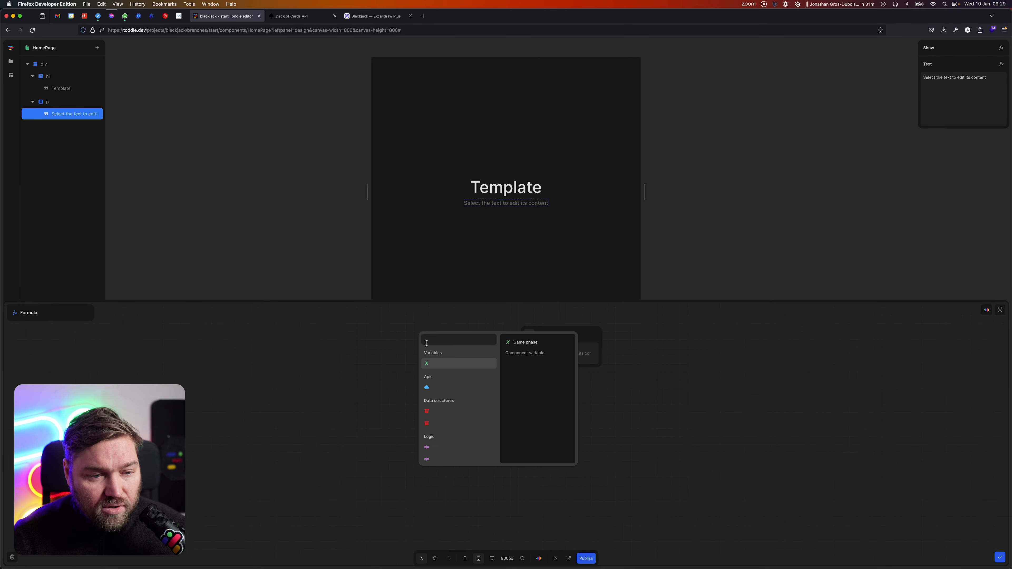
click(454, 363)
click(427, 350)
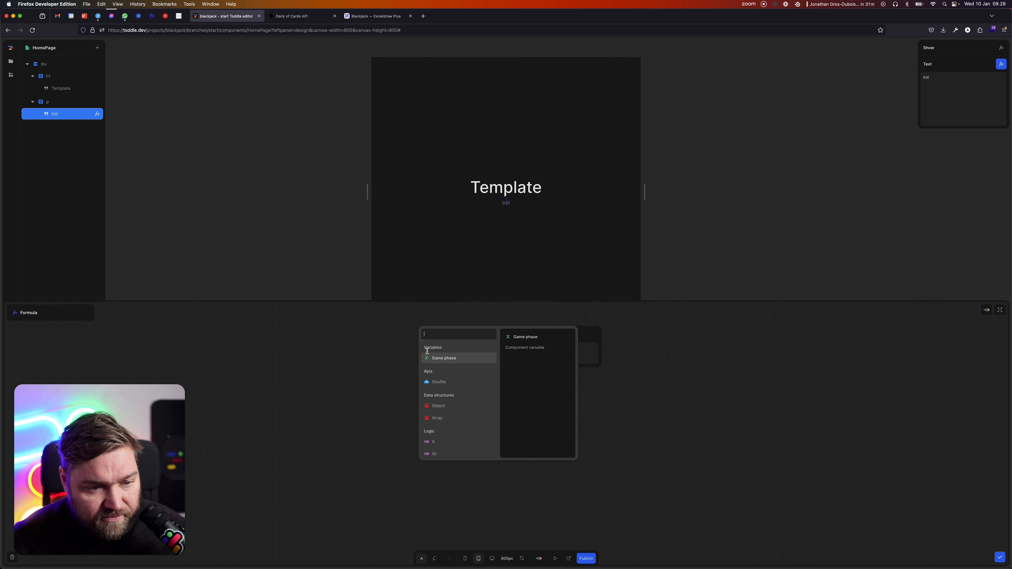
click(440, 382)
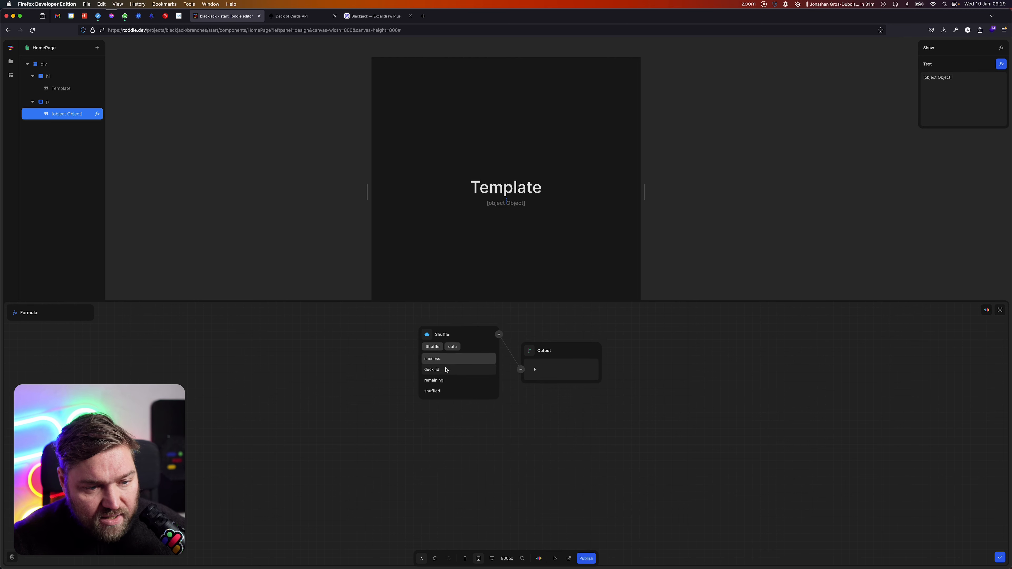
click(443, 370)
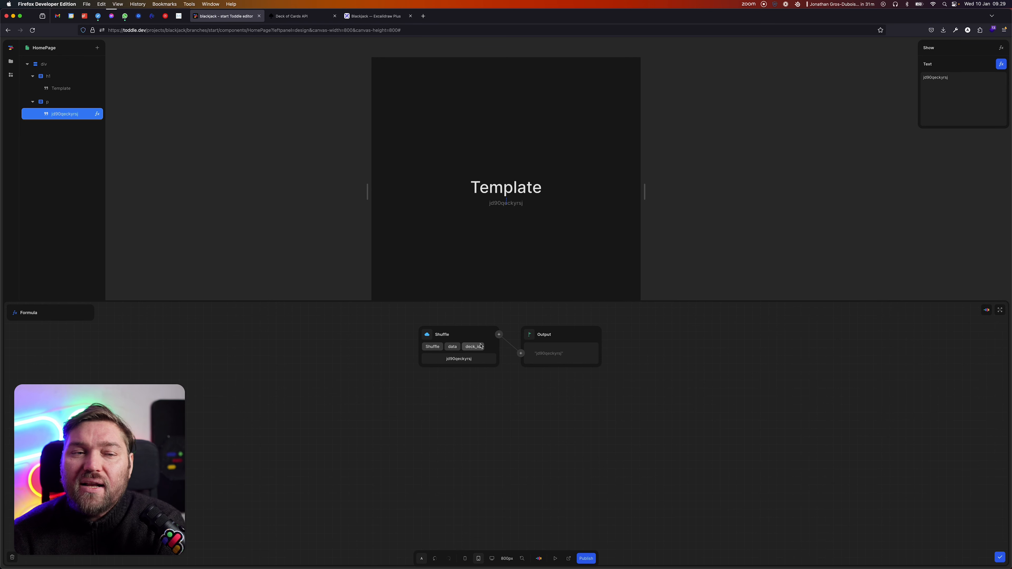
click(835, 215)
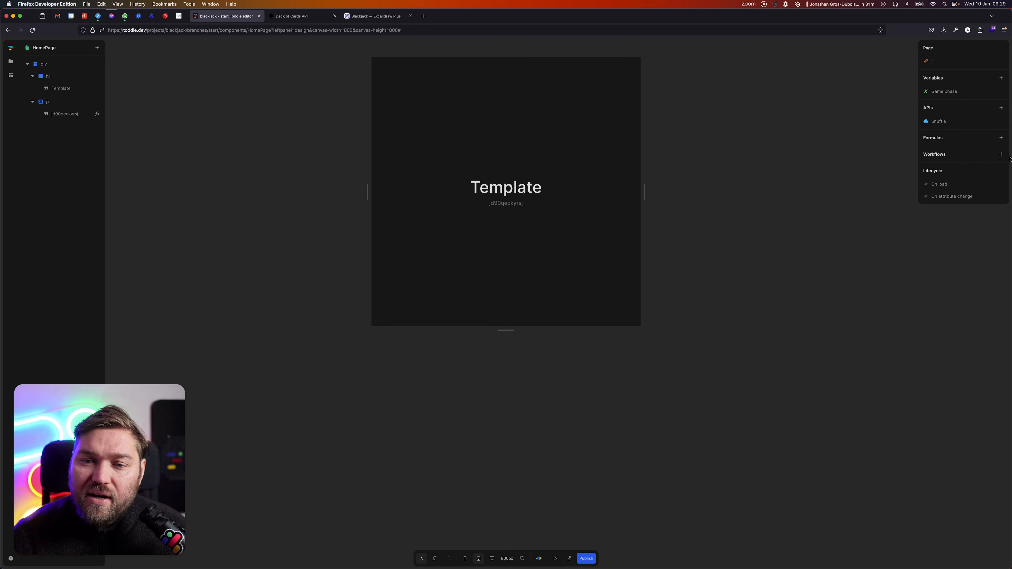
- Add a HomePage formula named "Deck" with a cached result that returns deck_id from the Shuffle API's data
click(1001, 137)
double_click(49, 326)
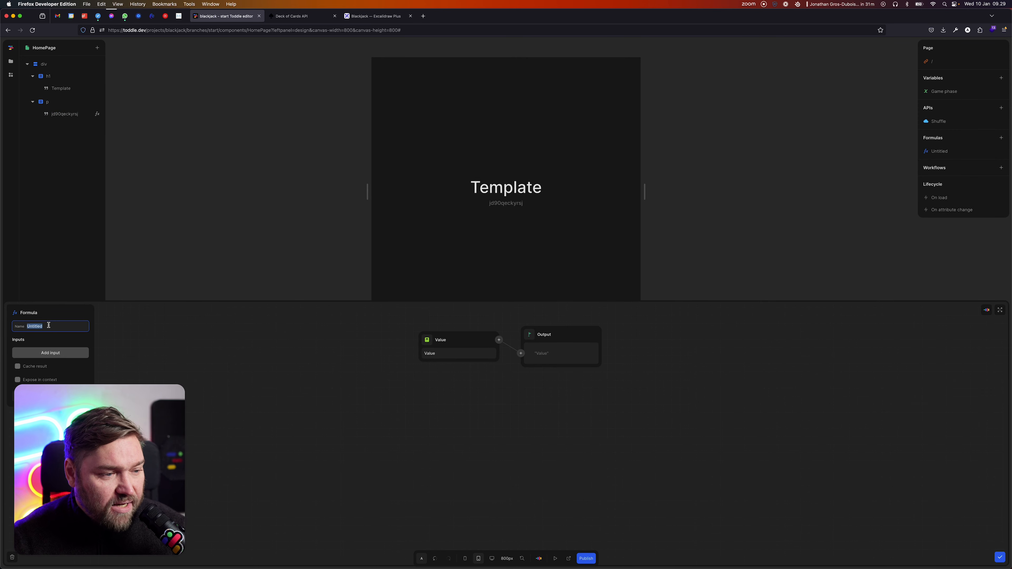
text(Deck)
key(Tab)
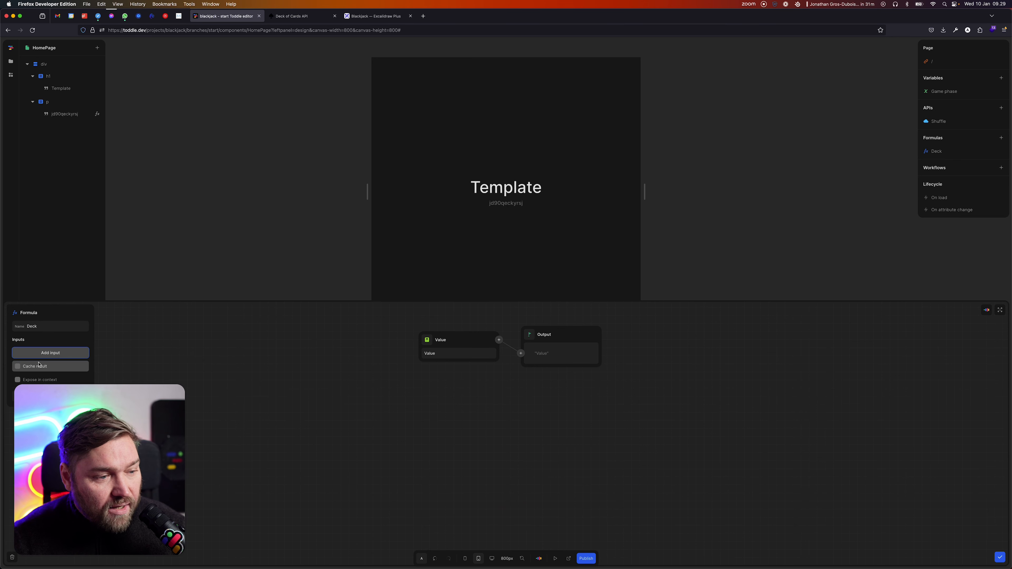
click(18, 366)
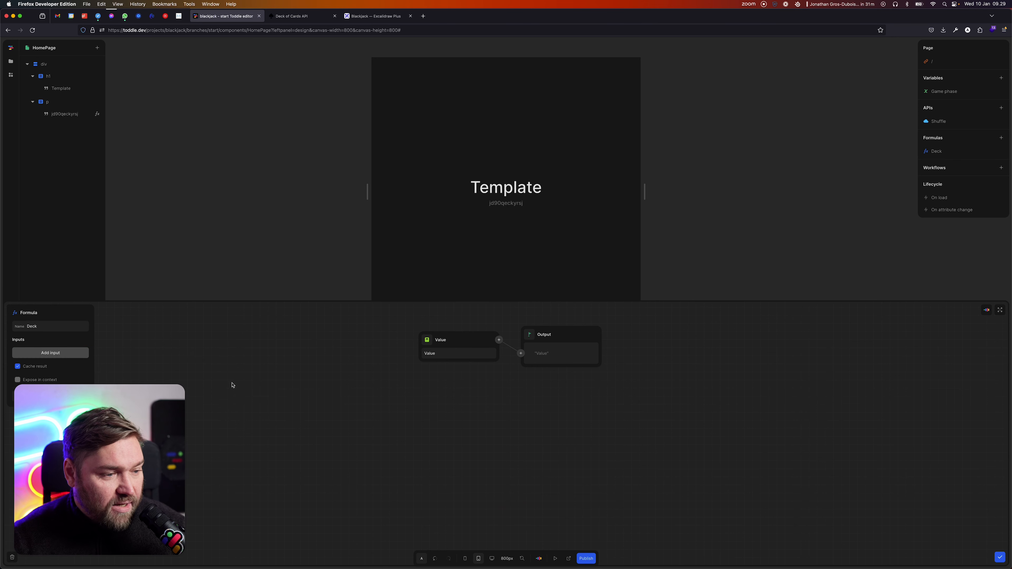
click(426, 340)
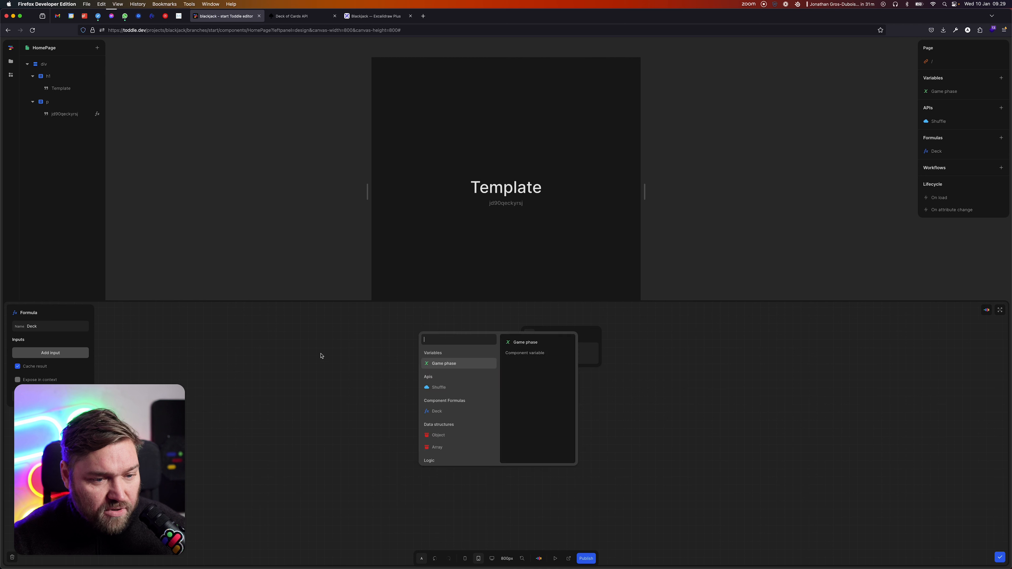
click(458, 392)
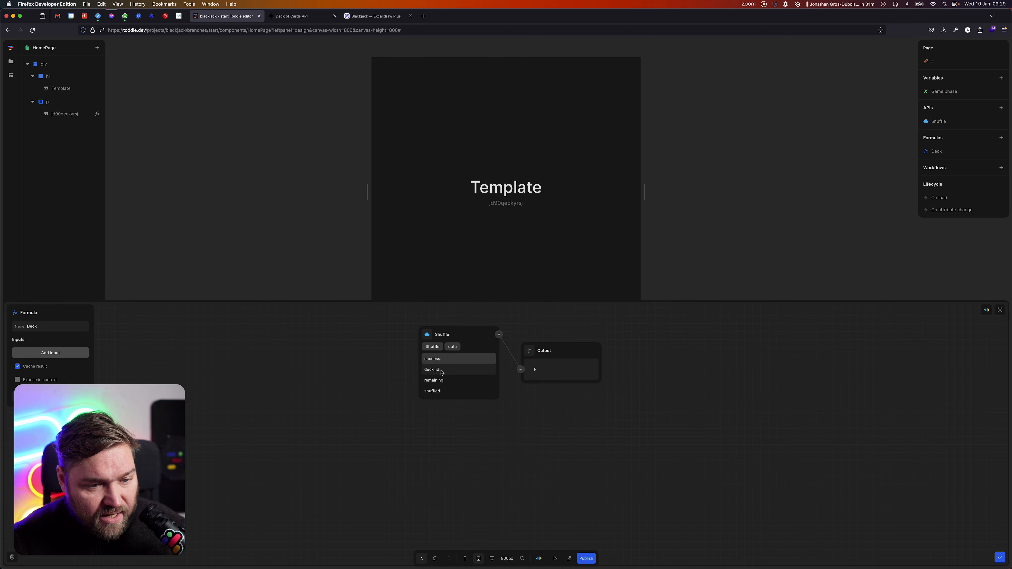
click(433, 369)
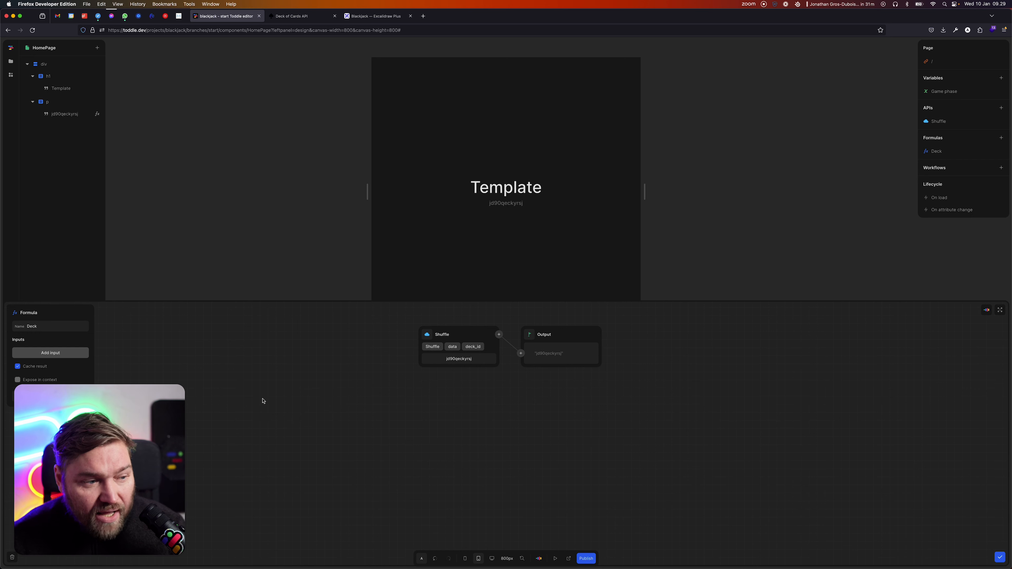
click(999, 556)
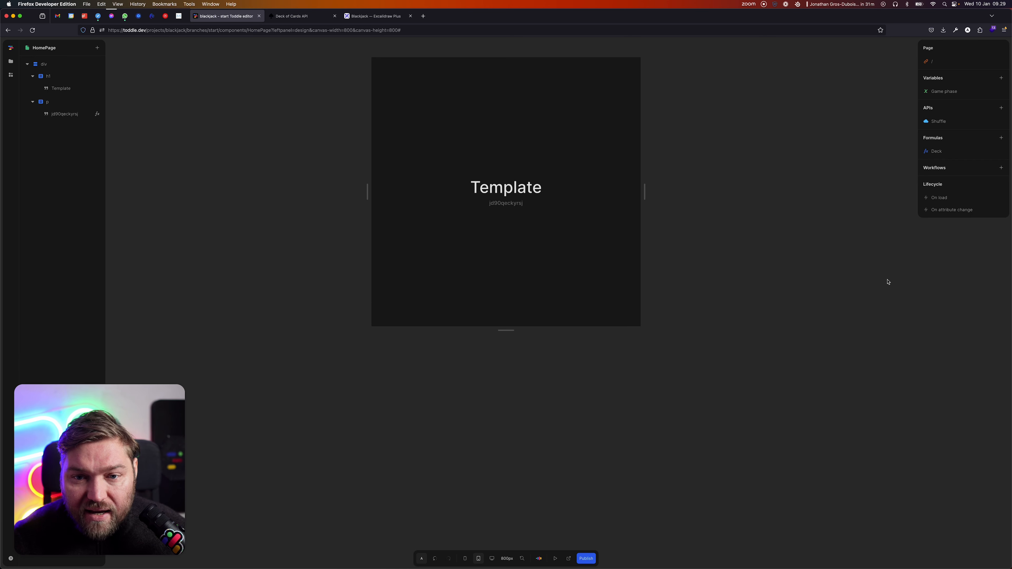
click(940, 121)
click(802, 355)
click(562, 239)
- Replace the Shuffle node in the paragraph's text formula with the Deck formula
click(98, 114)
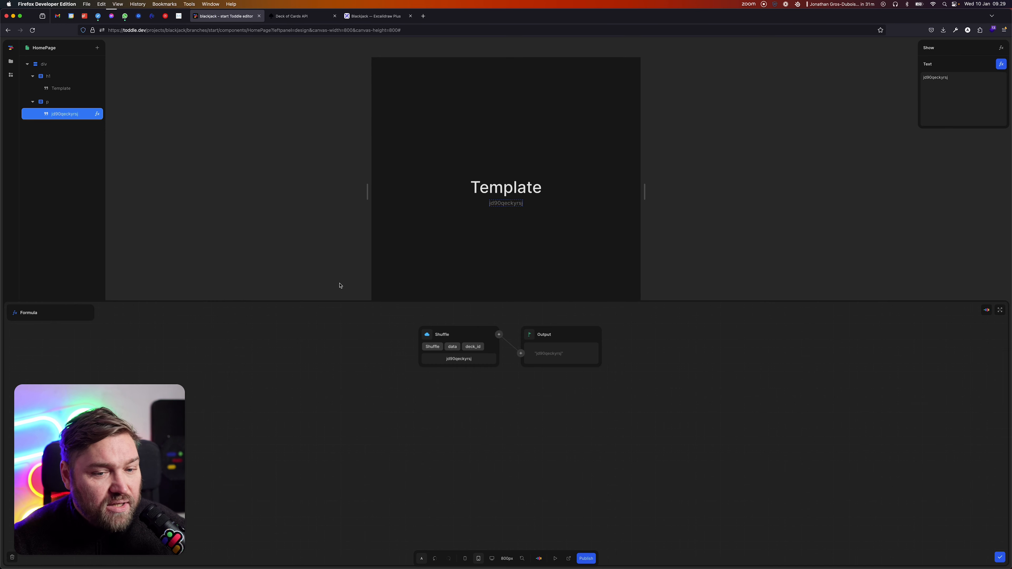
click(417, 337)
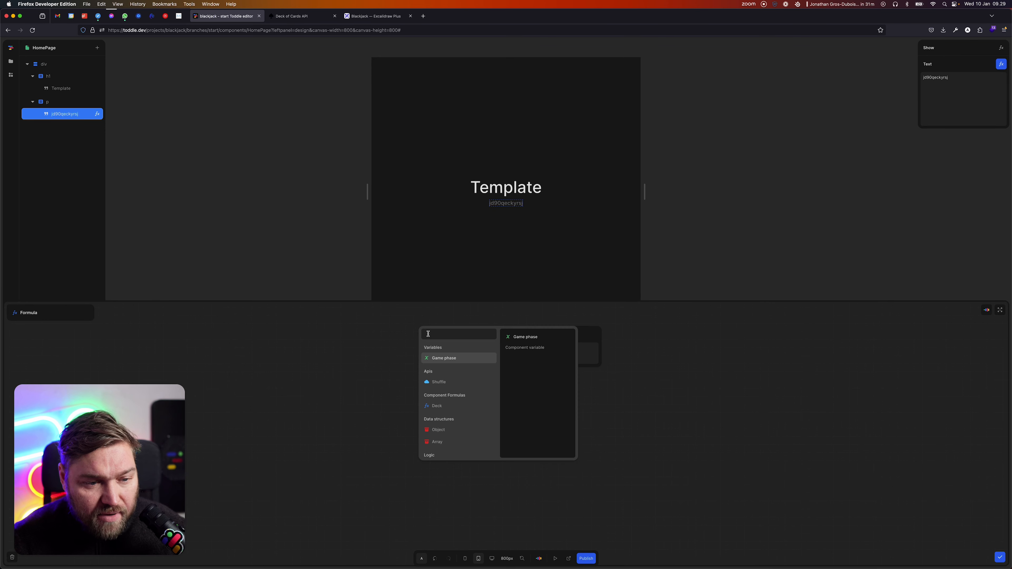
text(deck)
key(Return)
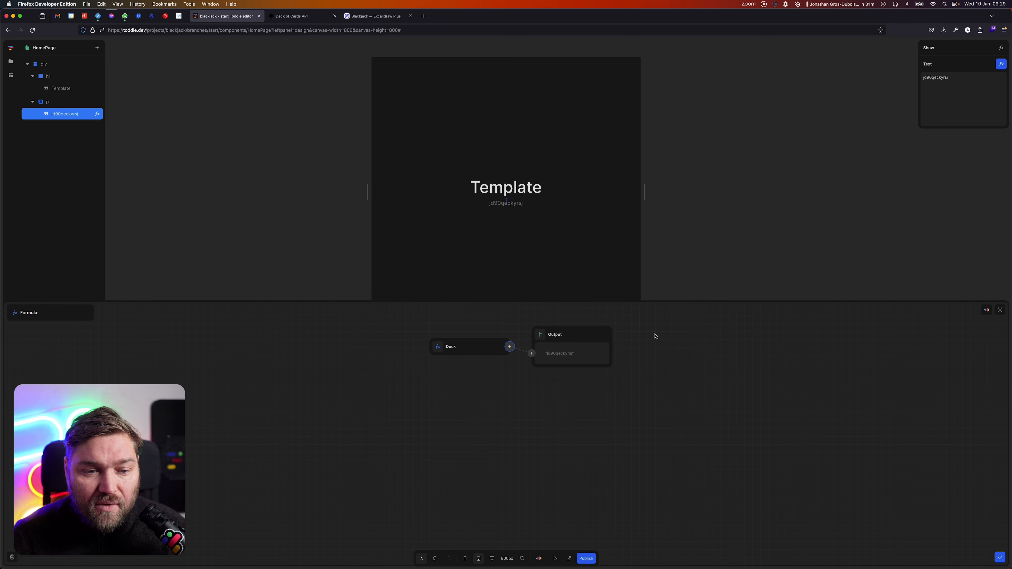
click(728, 244)
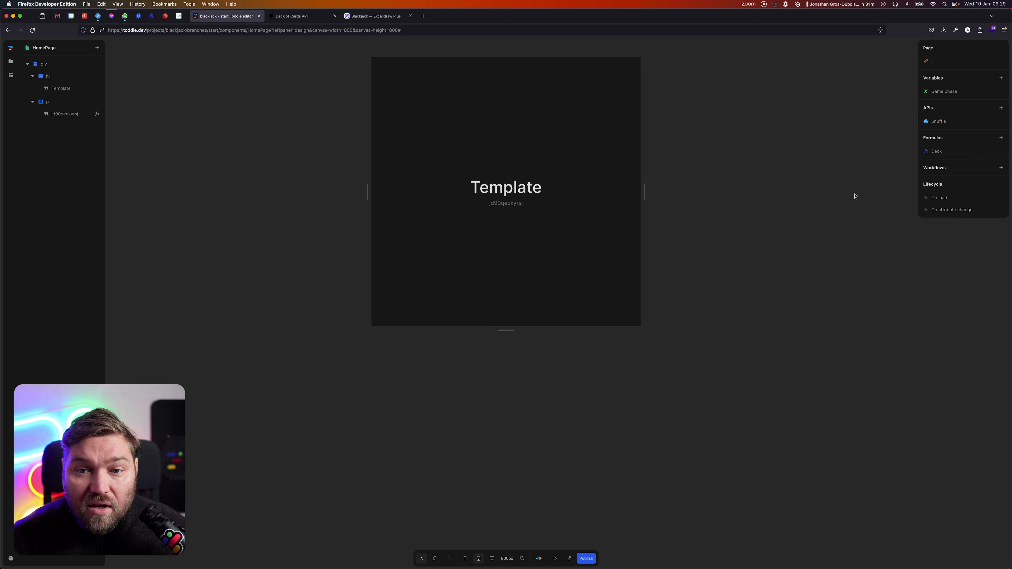
- Check the phase after Init in the flowchart and make the Shuffle API's On Success event set Game phase to "Deal cards"
click(939, 122)
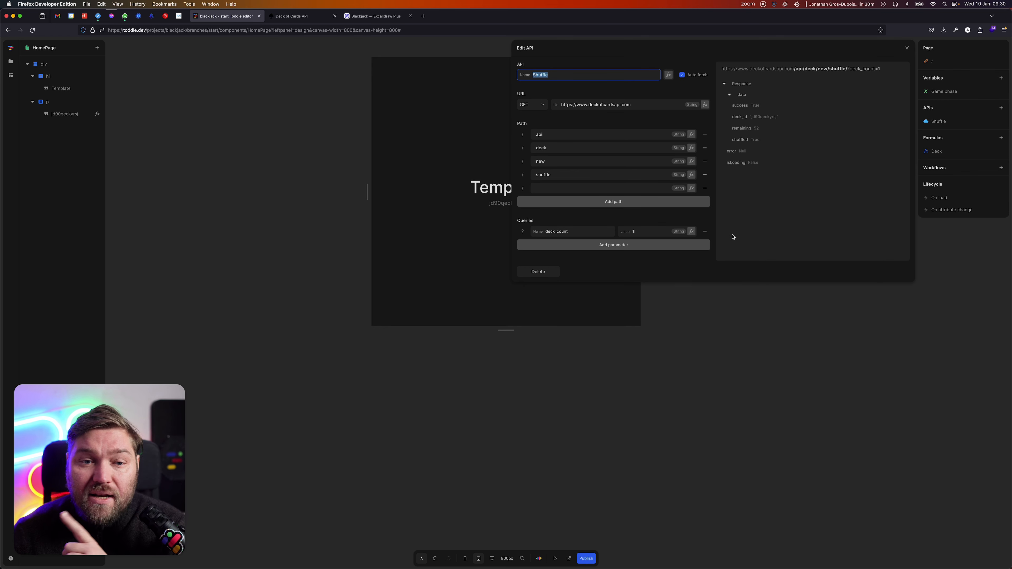
scroll(651, 209, down, 3)
scroll(650, 207, down, 1)
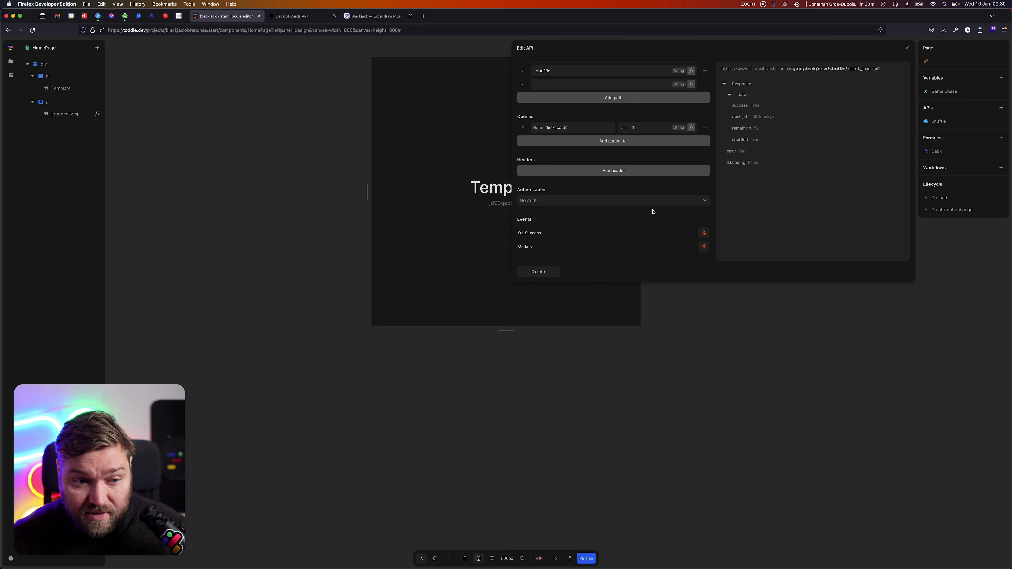
click(374, 16)
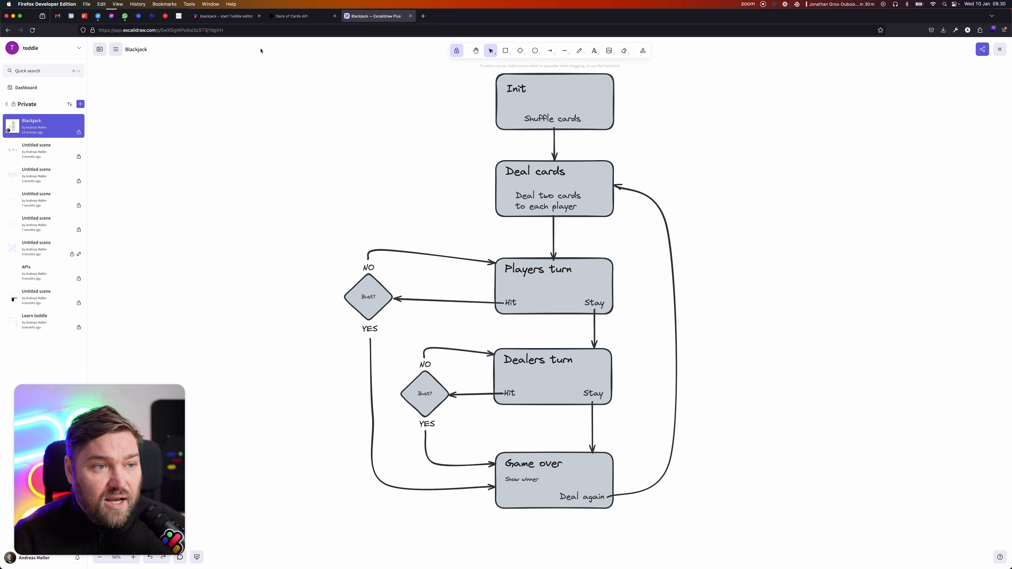
click(225, 16)
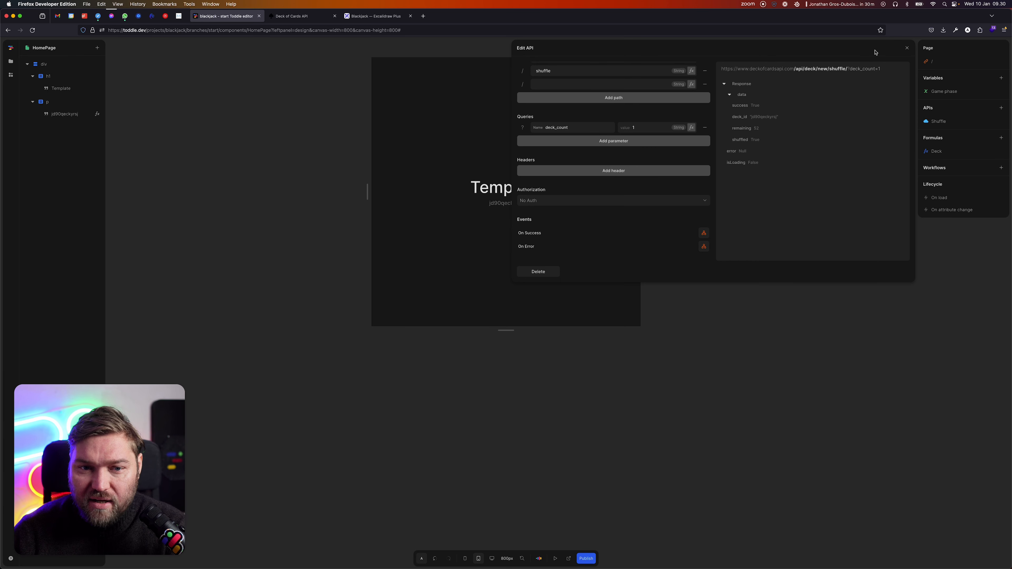
click(703, 233)
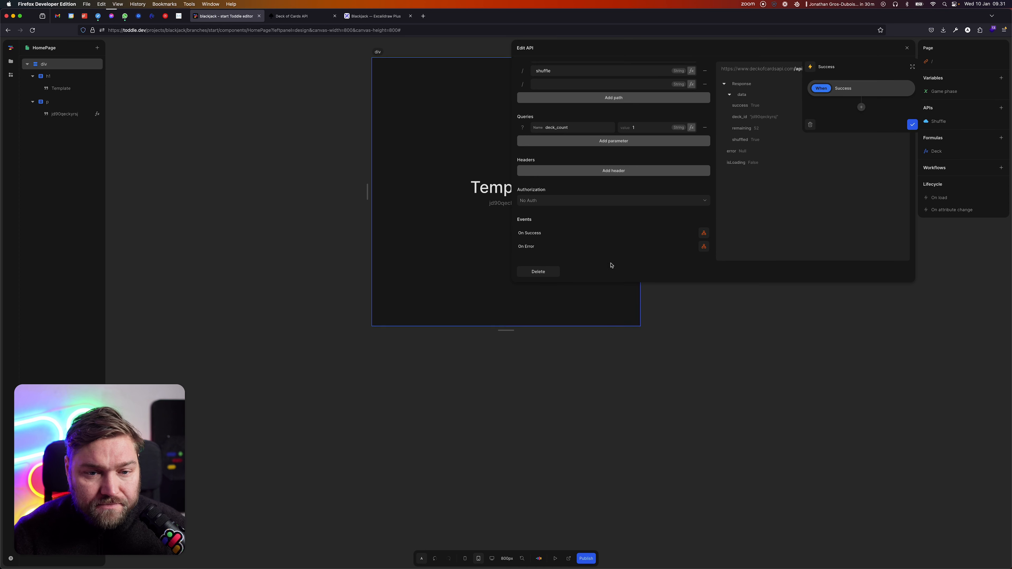
click(865, 106)
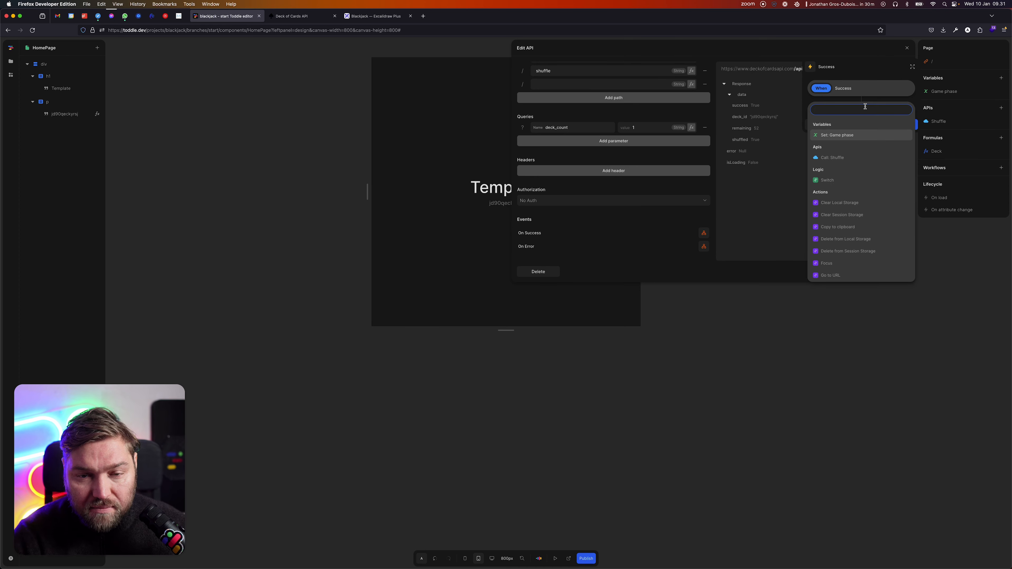
click(861, 135)
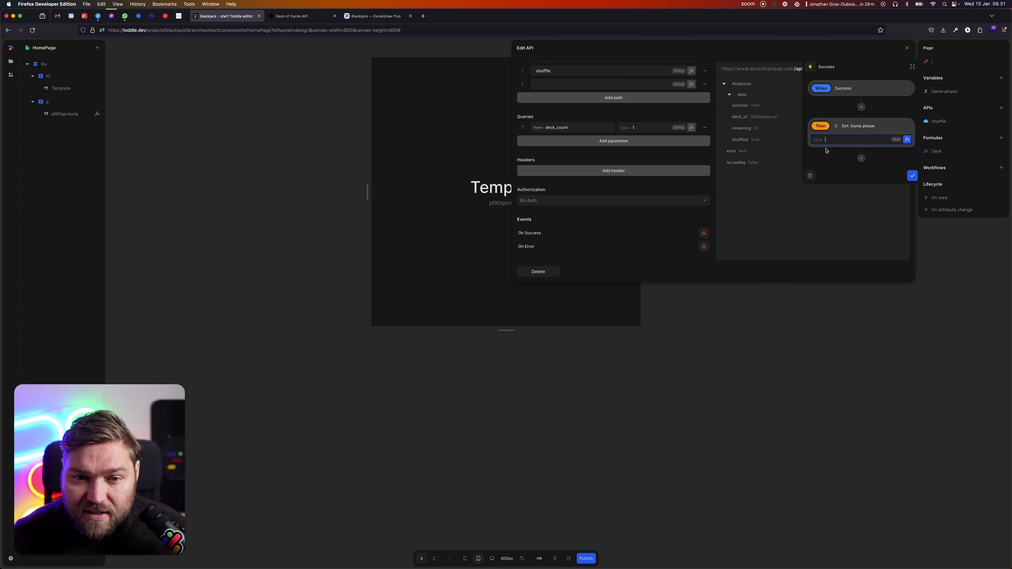
text(Deal cards)
key(Tab)
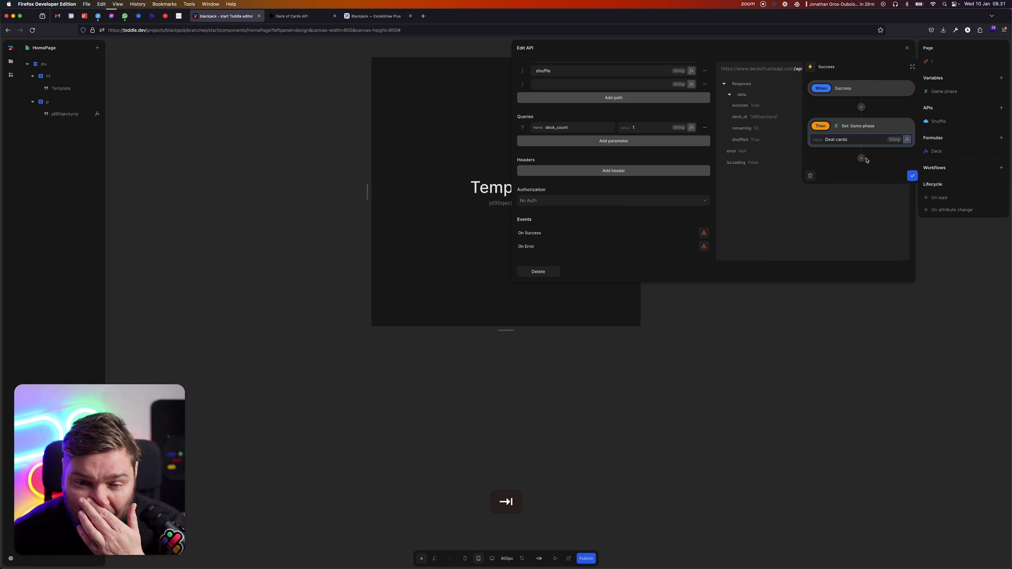
click(868, 322)
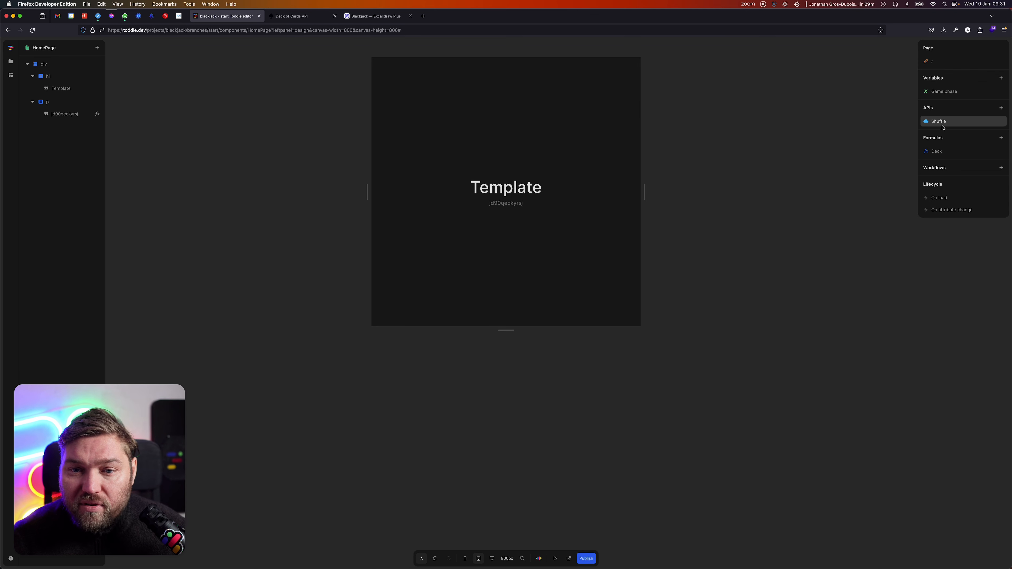
- Check the flowchart's Deal cards phase and copy the "Draw a Card" request URL from the Deck of Cards API page
click(367, 17)
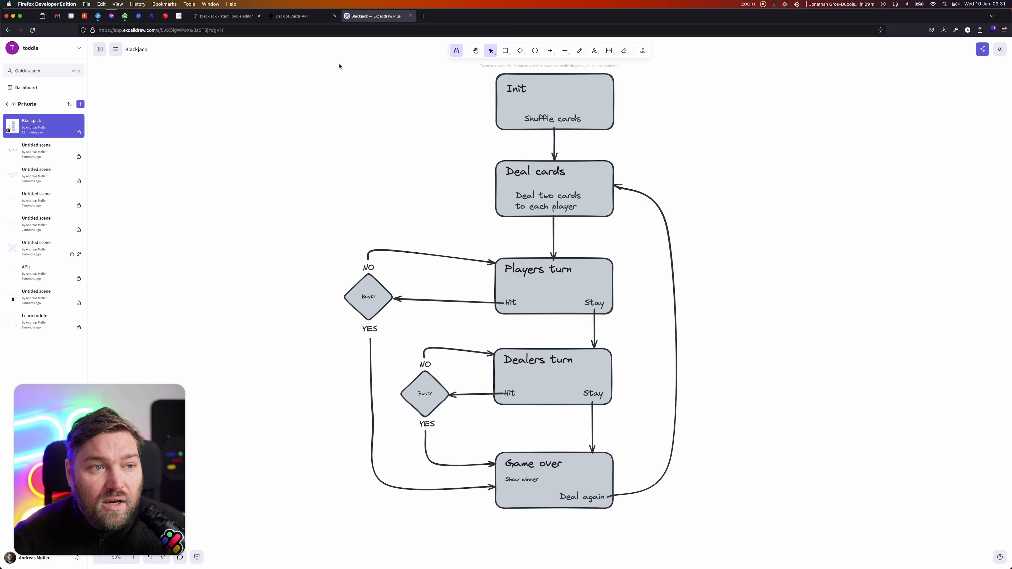
click(295, 16)
scroll(532, 220, down, 4)
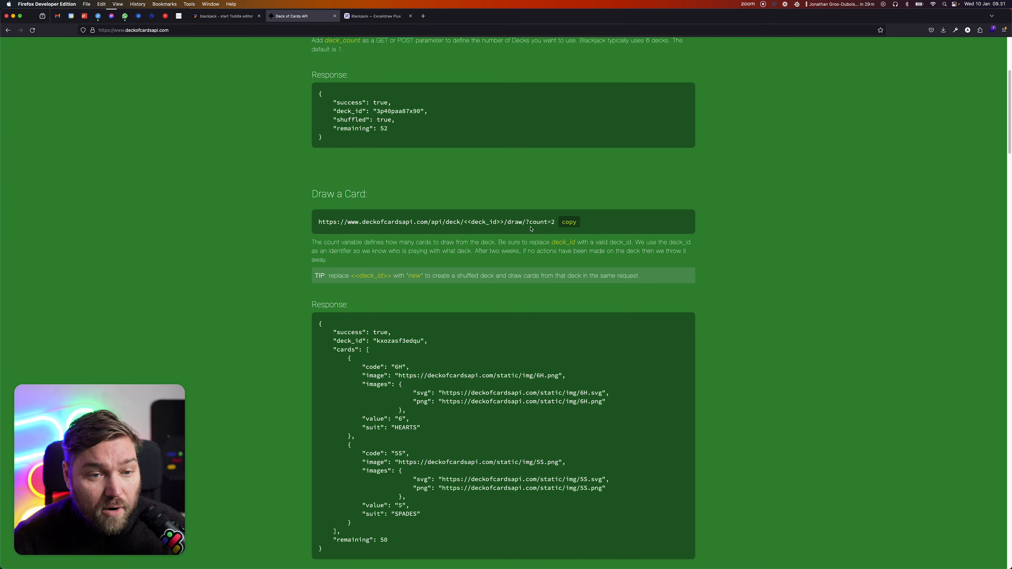
click(569, 222)
click(226, 16)
click(1000, 108)
click(590, 75)
text(Deal)
click(617, 104)
text(https://www.deckofcardsapi.com/api/deck/<<deck_id>>/draw/?count=2)
- Replace the deck_id placeholder in the Deal API's path with the Deck formula
click(691, 162)
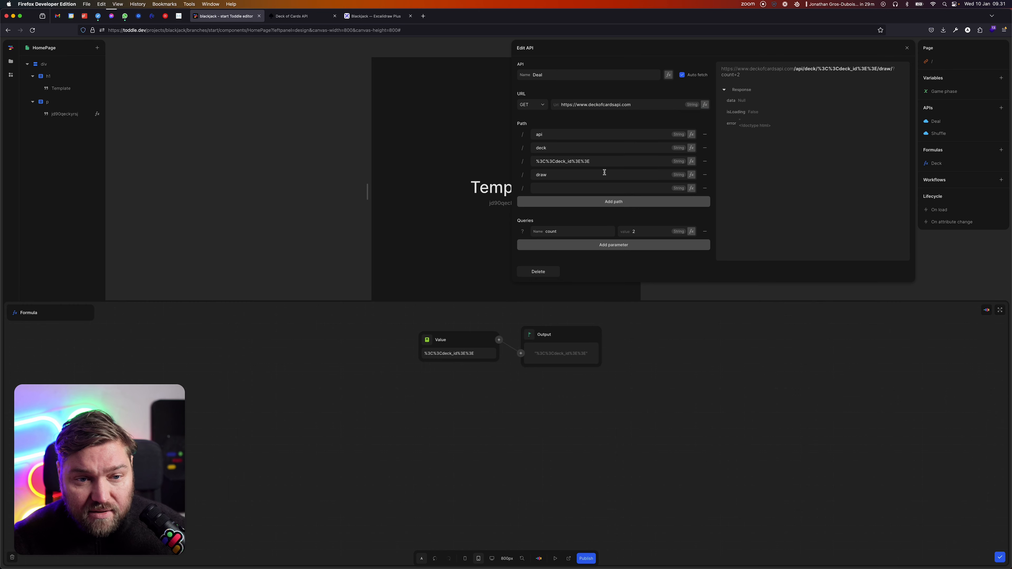
click(430, 341)
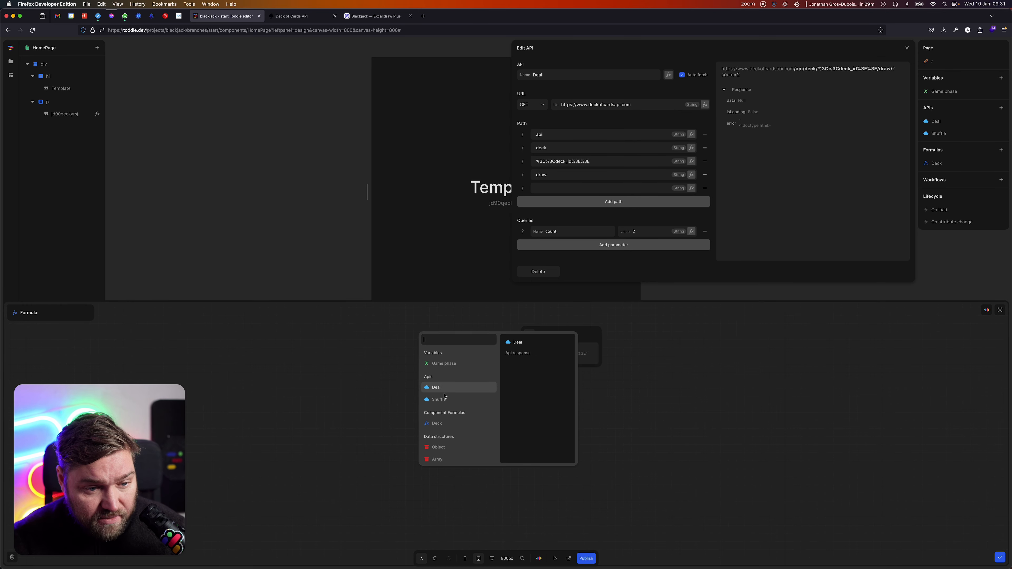
click(448, 423)
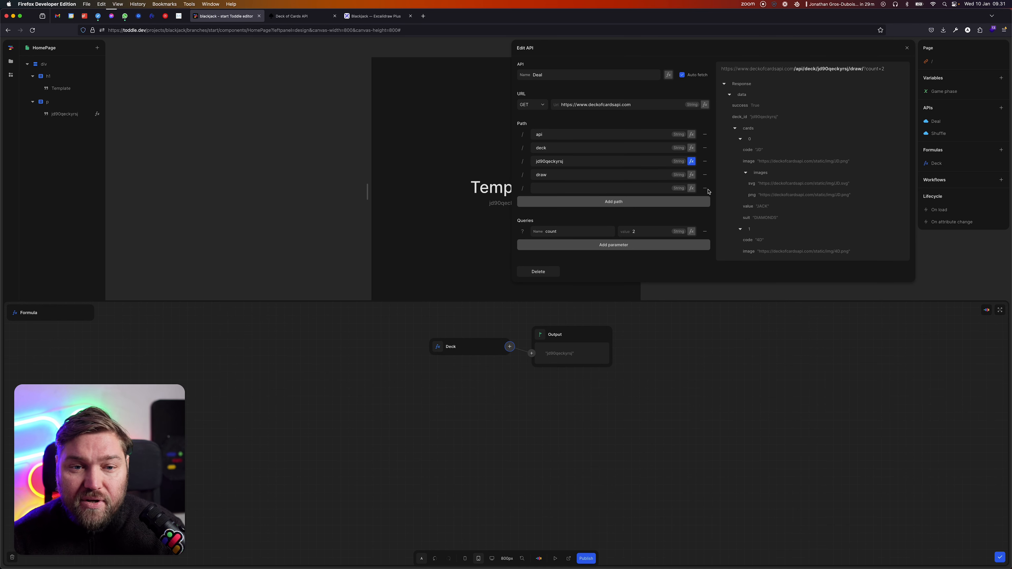
click(998, 557)
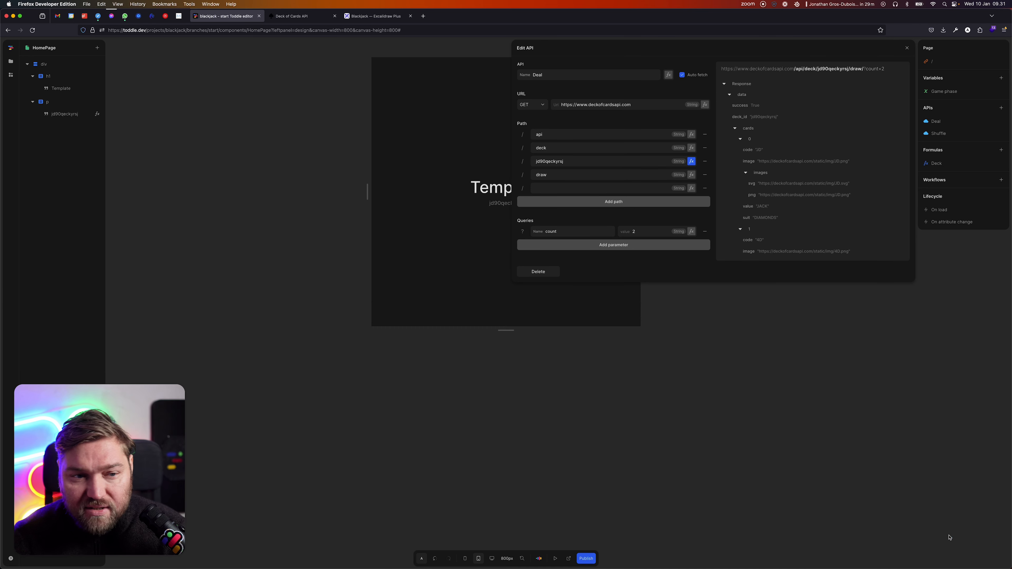
- Examine the cards in the Deal API's response and collapse the first card's details
scroll(805, 195, down, 1)
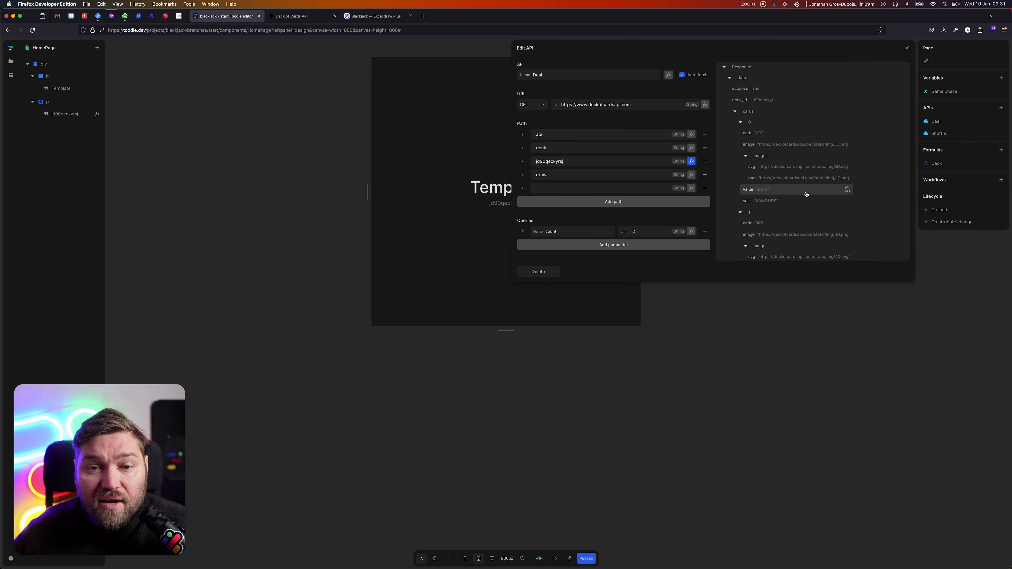
scroll(811, 159, up, 1)
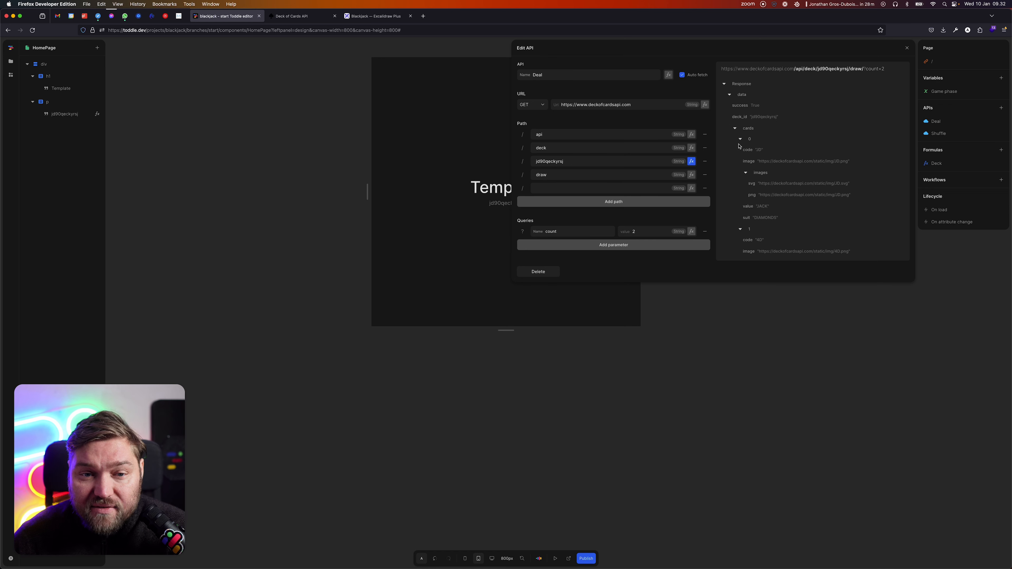
click(756, 138)
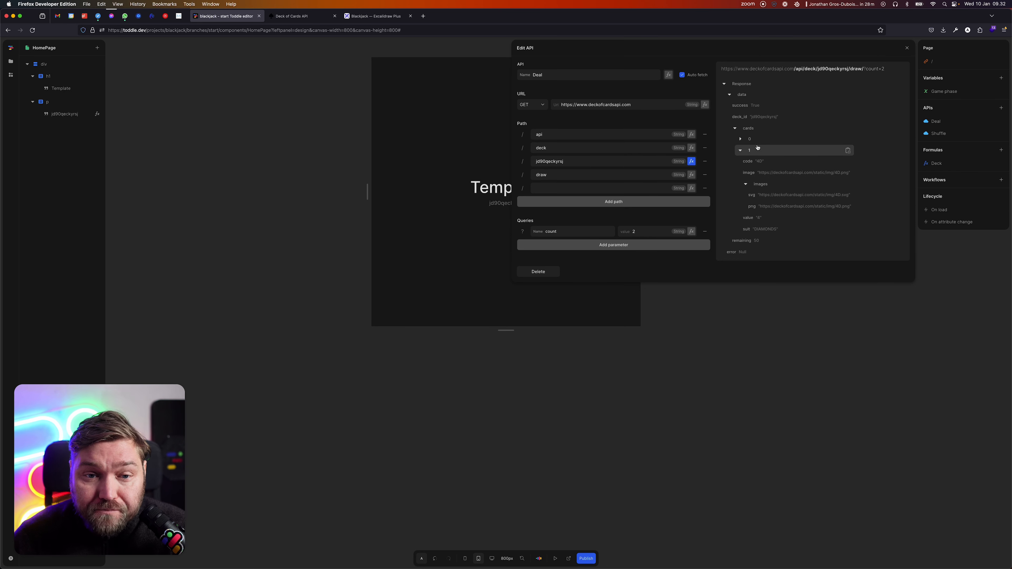
- Collapse the second card in the Deal API's response and set the count query parameter to 4
click(740, 150)
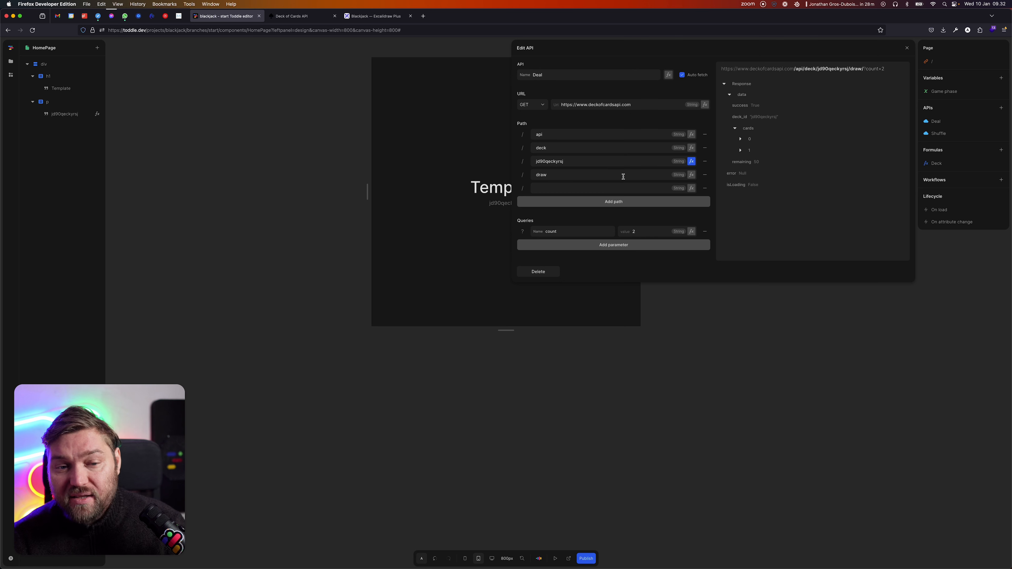
click(647, 231)
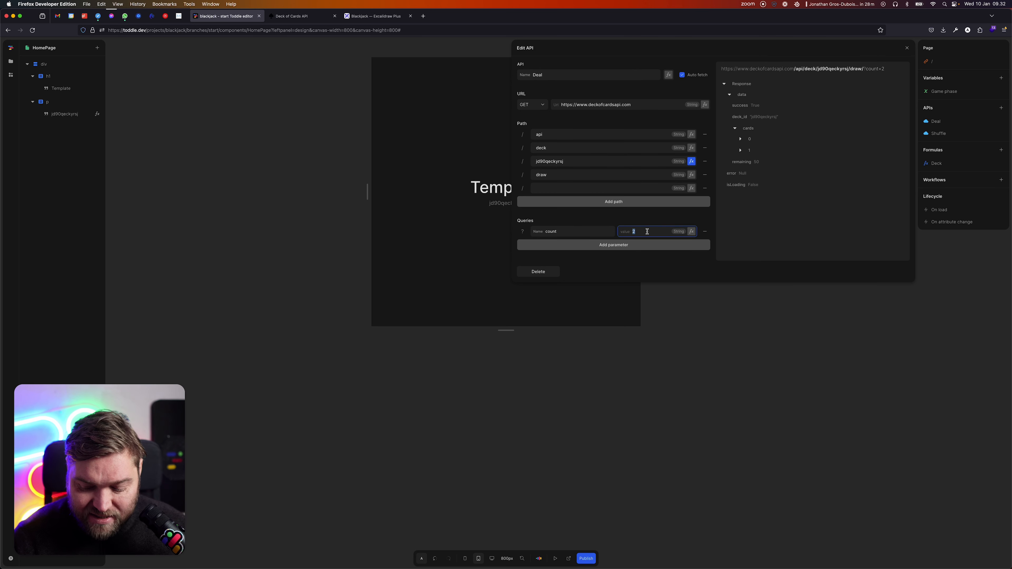
text(4)
key(Tab)
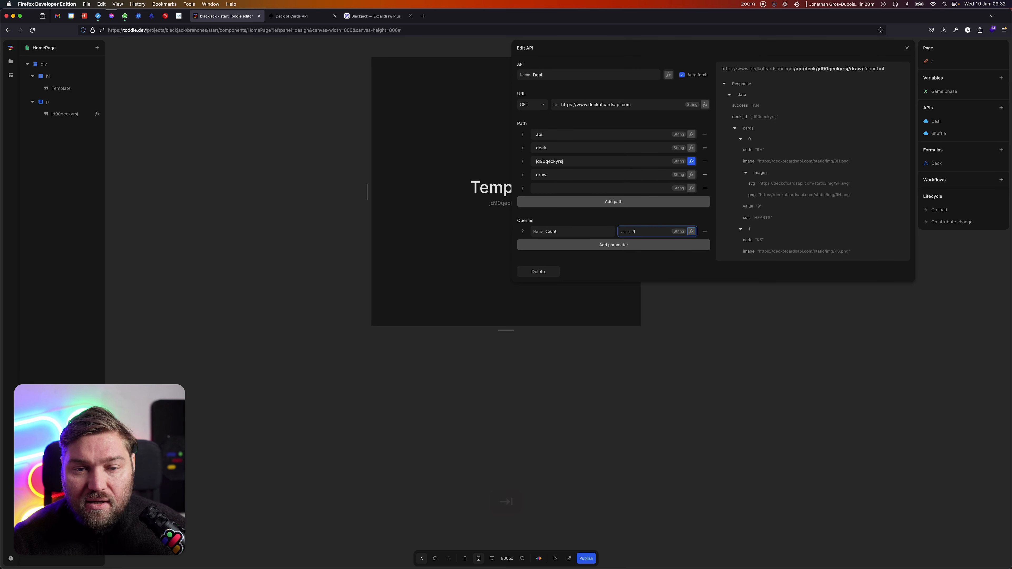
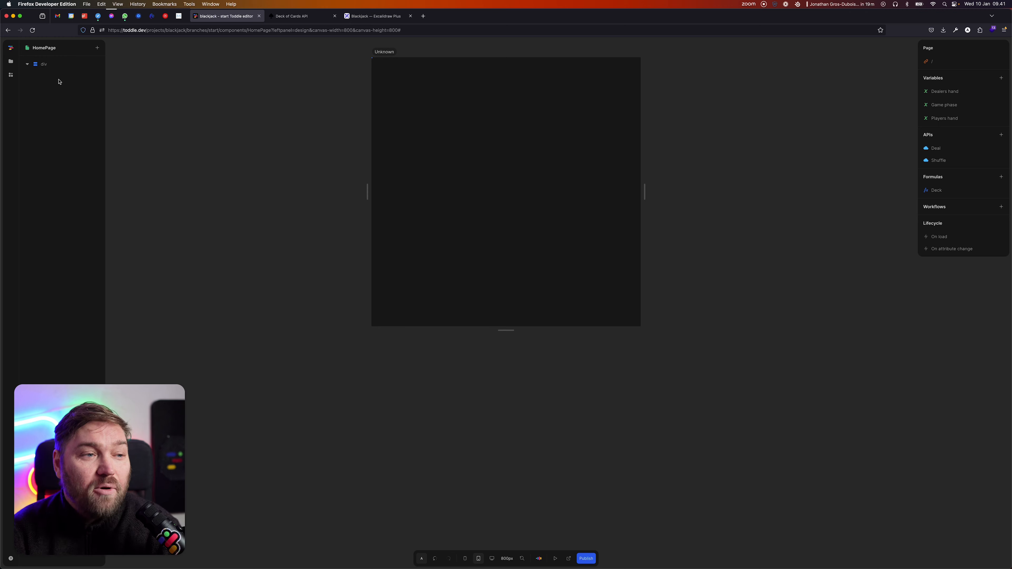
- Add a div inside the page's root div
click(57, 65)
click(98, 47)
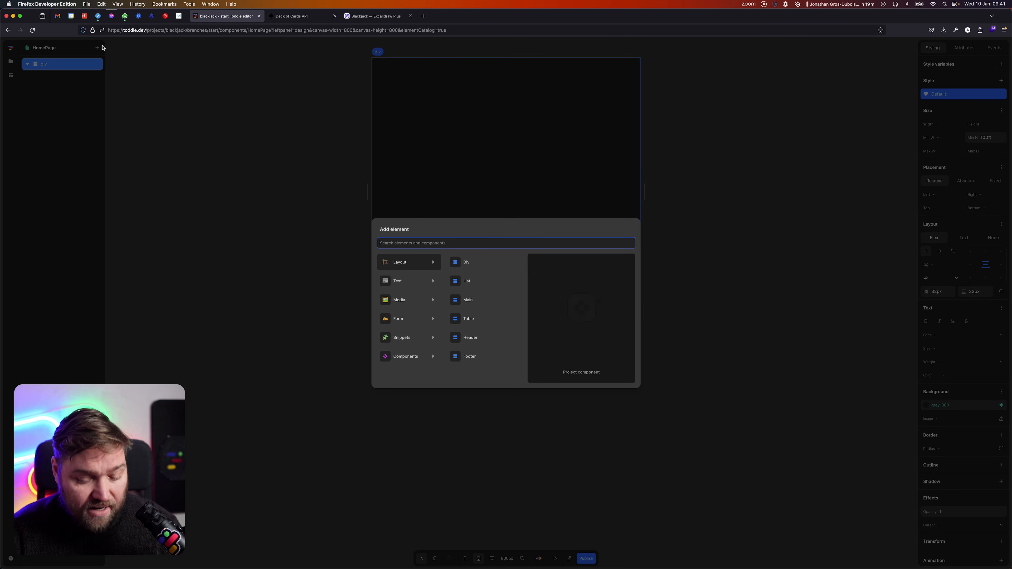
text(div)
key(Return)
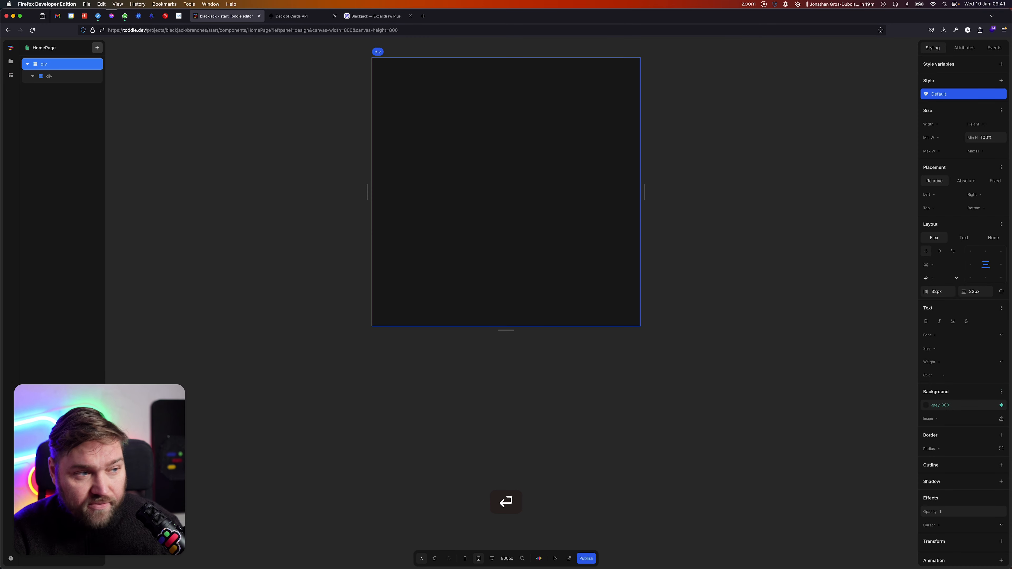
- Add a list inside the nested div and delete its second and third list items
click(80, 76)
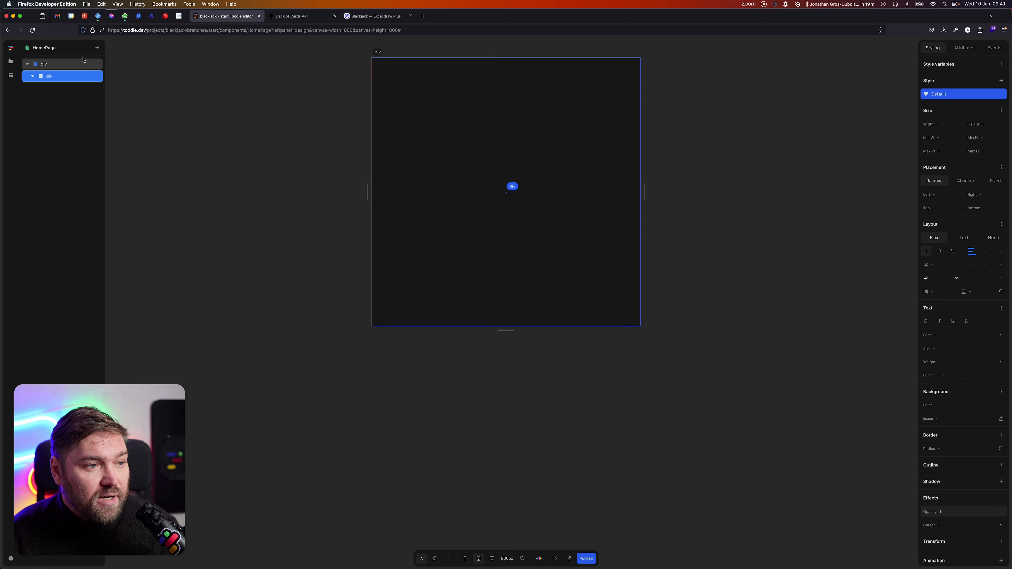
click(98, 47)
text(lis)
key(Return)
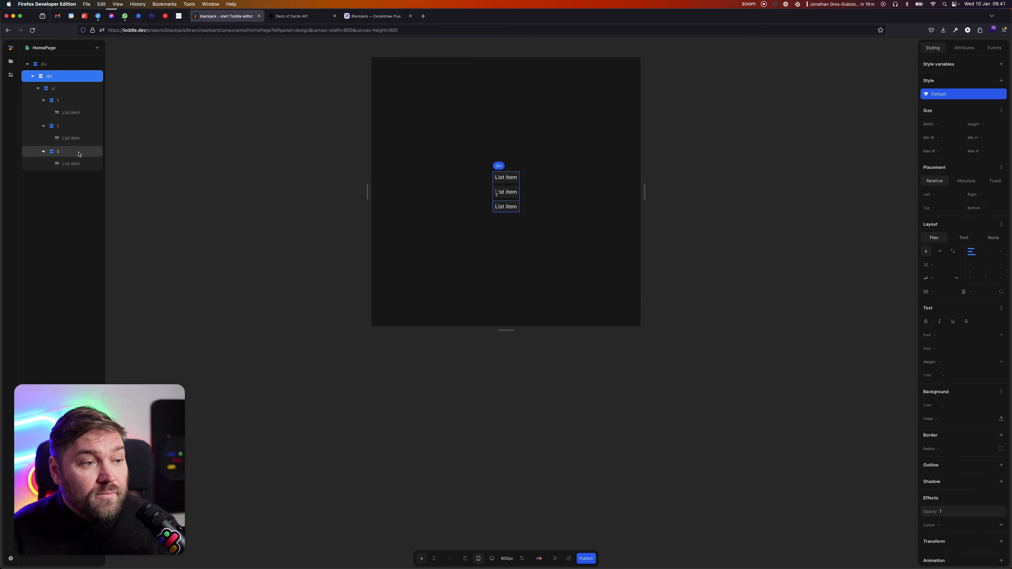
click(56, 152)
key(Delete)
click(67, 127)
key(Delete)
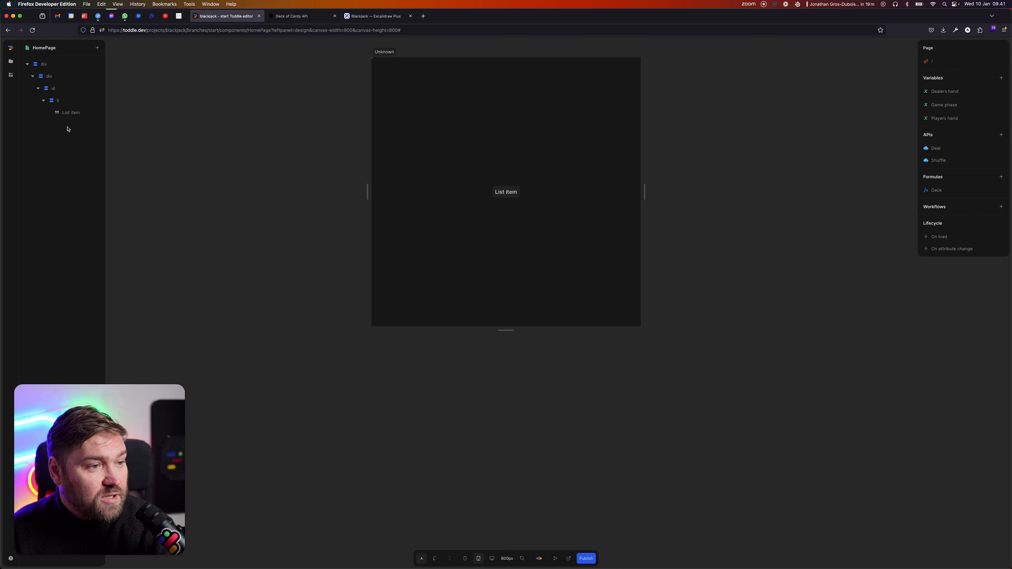
- Add a Heading 2 to the nested div and place it above the list
click(72, 76)
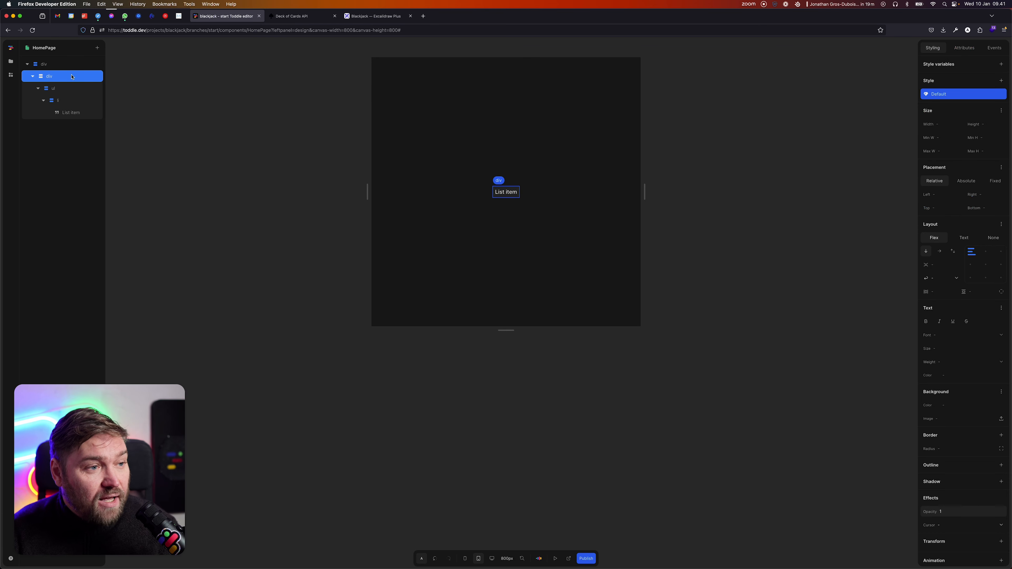
text(i)
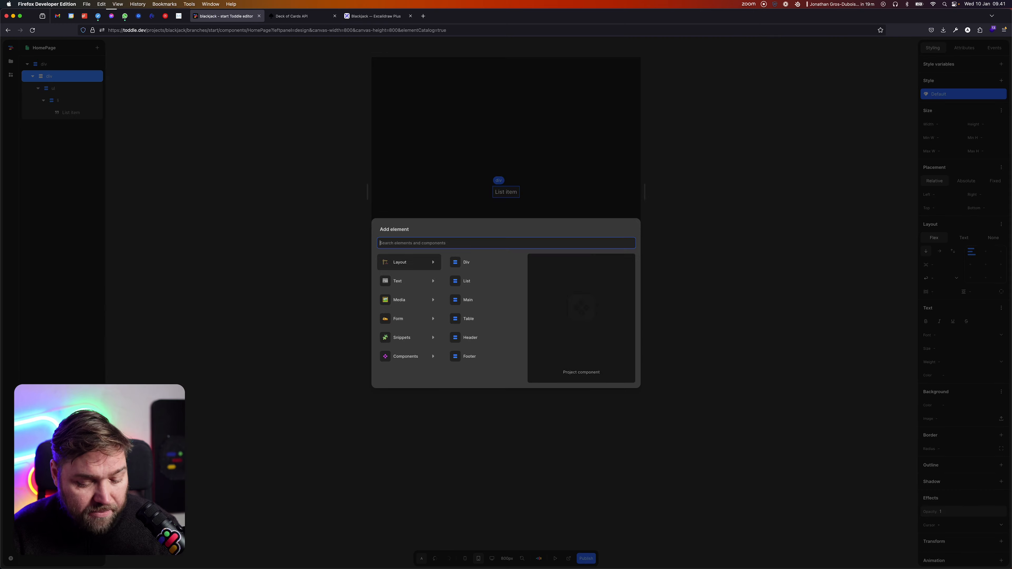
text(headind)
key(BackSpace)
text(g)
key(Down)
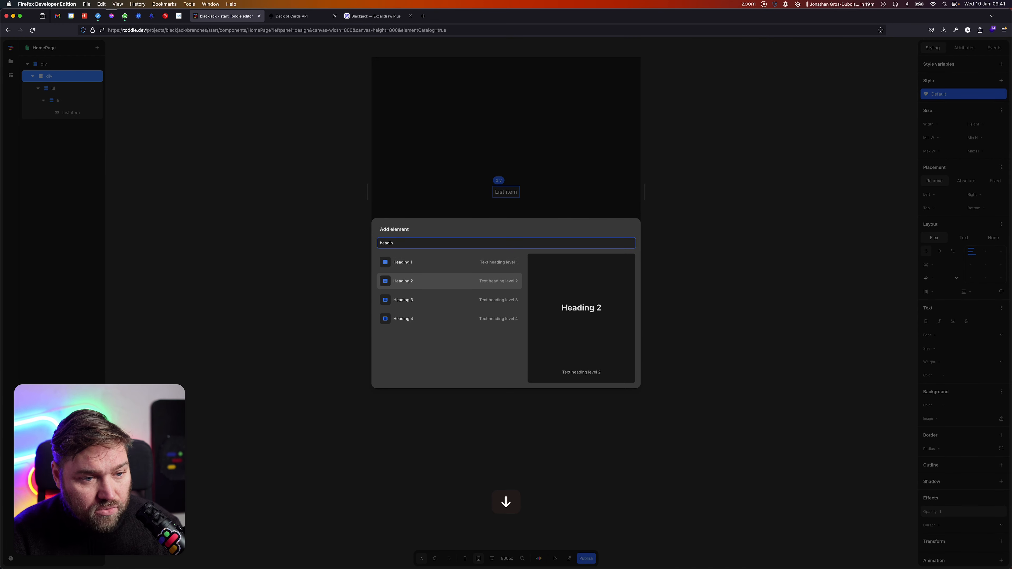
key(Return)
drag(98, 126, 73, 88)
- Change the heading's text to "Dealer"
click(75, 104)
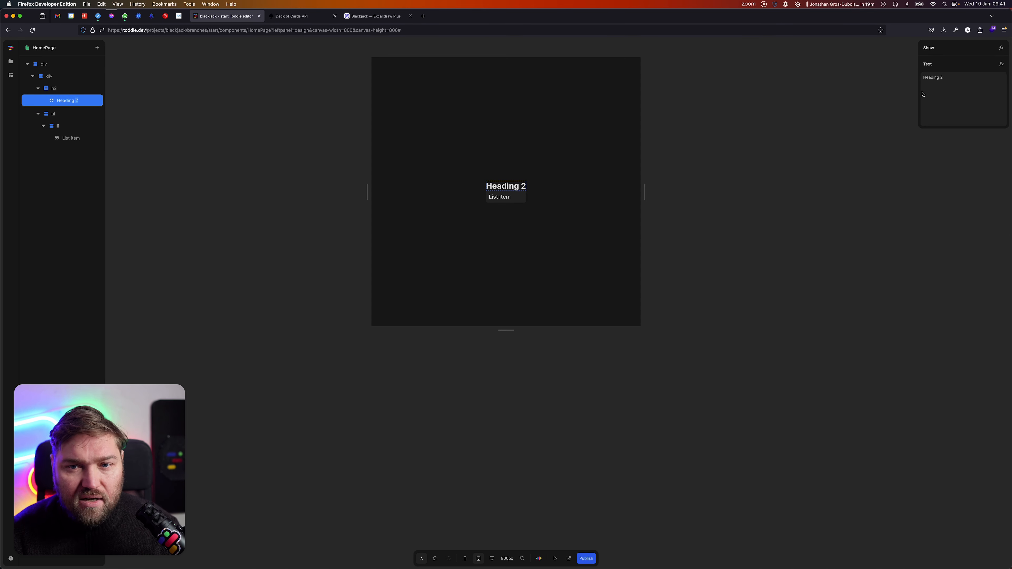
click(992, 91)
key(super+a)
text(Dealer)
key(Escape)
key(Escape)
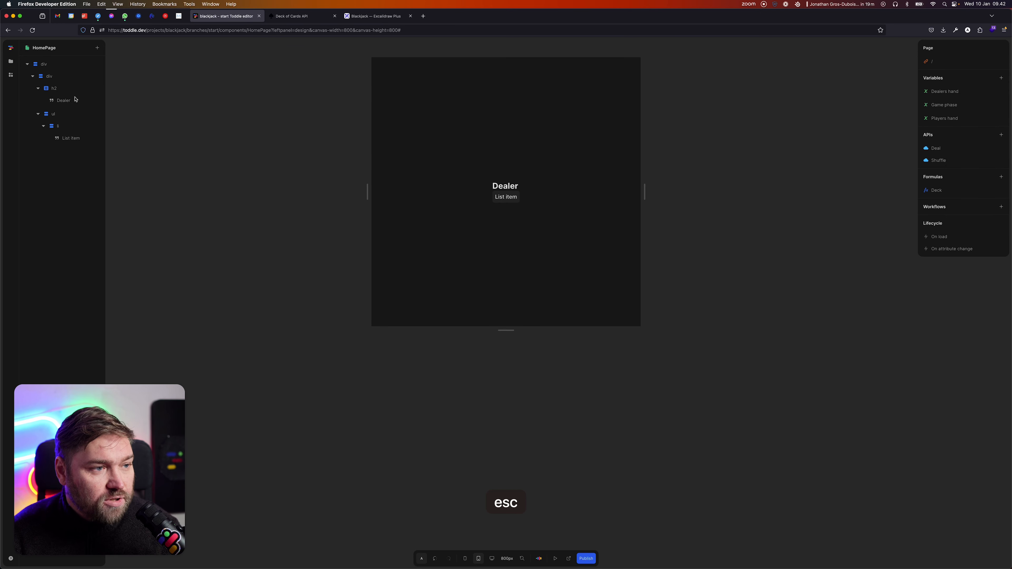
- Align the root div's content to the top centre
click(49, 75)
click(44, 63)
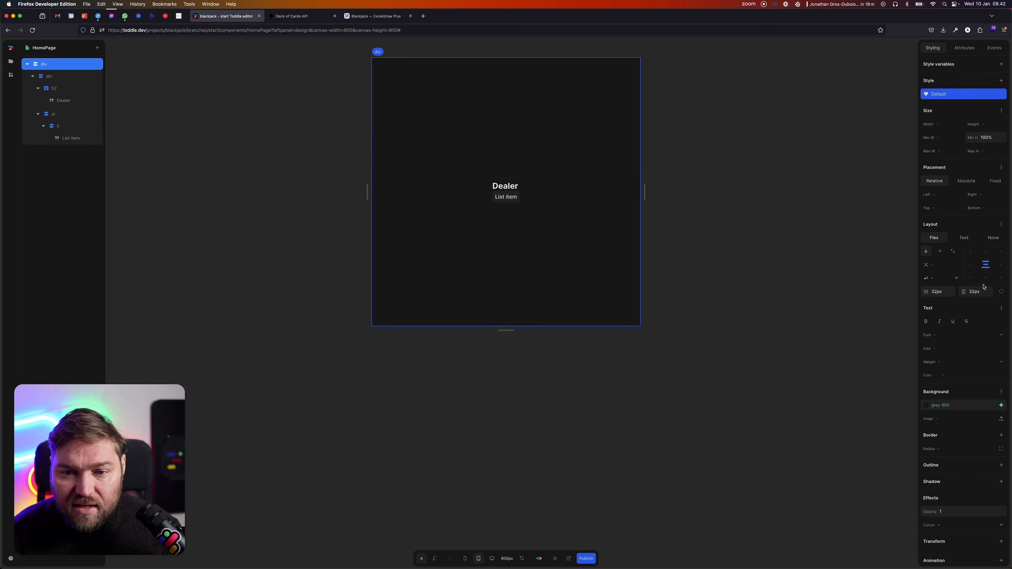
click(986, 252)
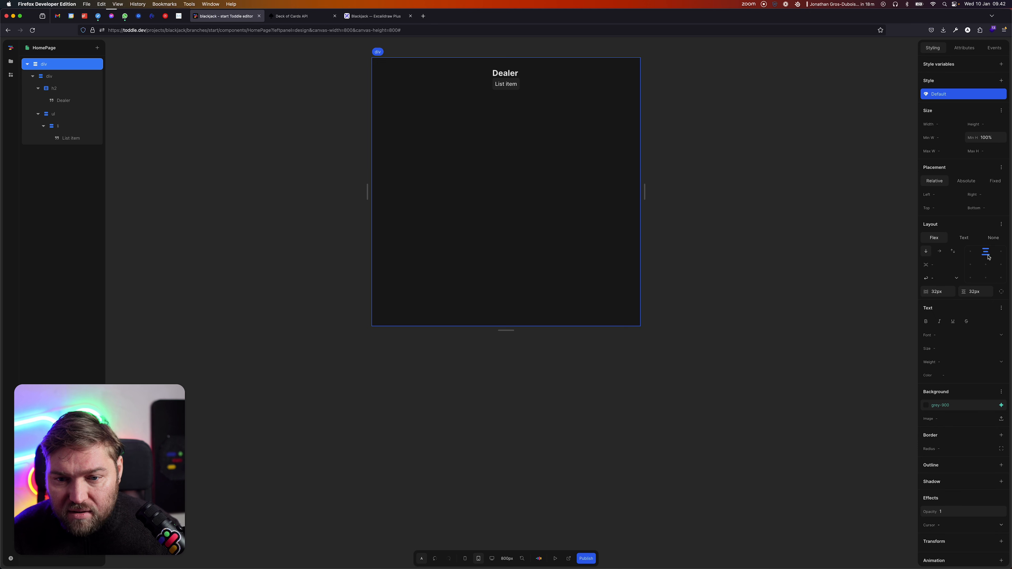
- Set the gap between the Dealer heading and the list in the nested div to 16px
click(56, 77)
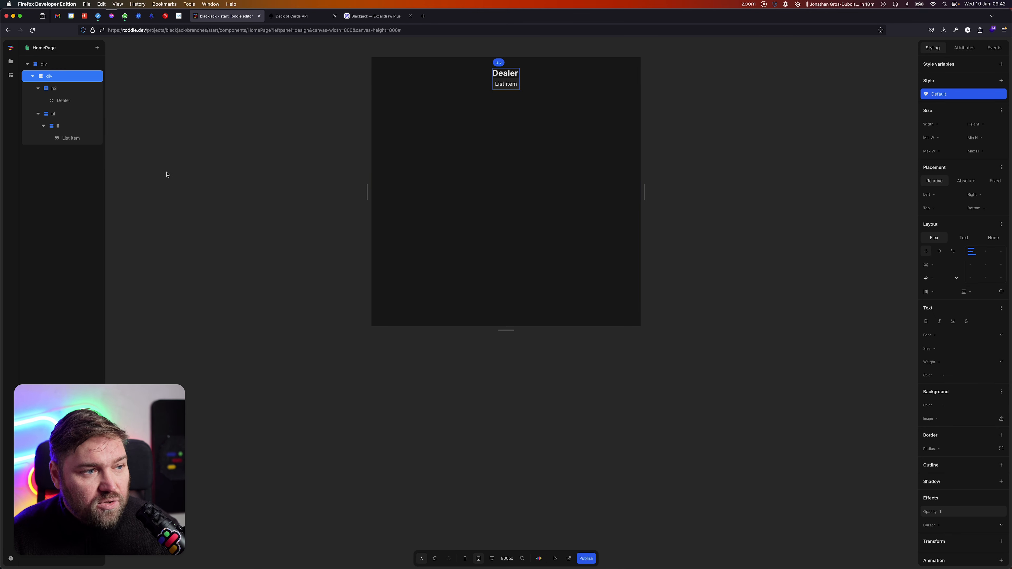
click(49, 64)
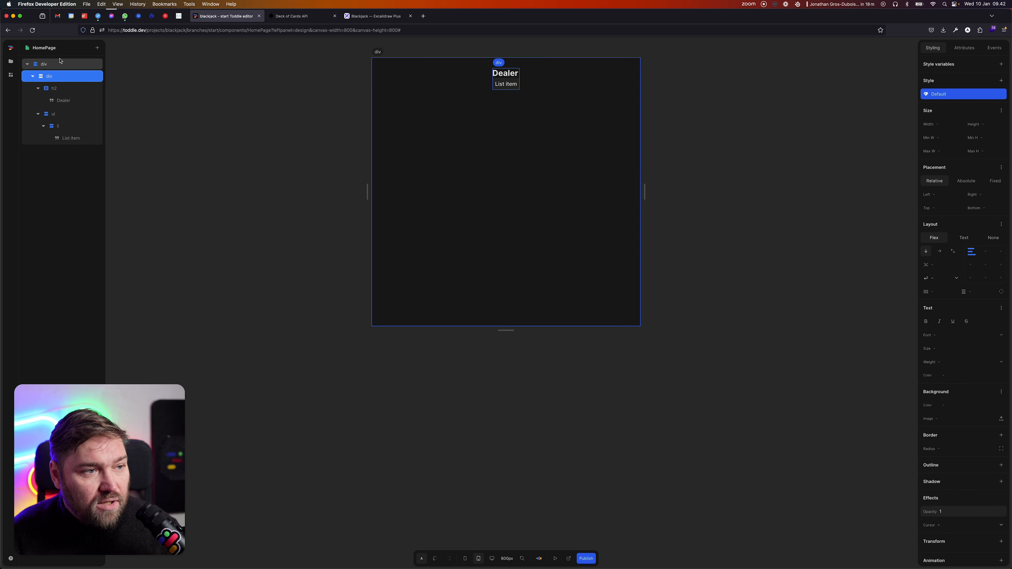
click(58, 80)
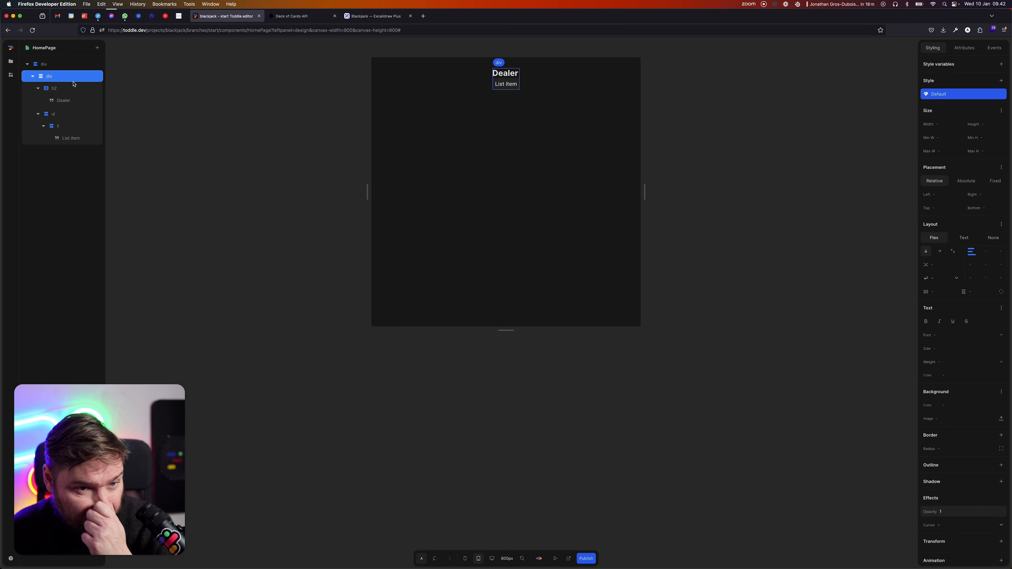
click(940, 265)
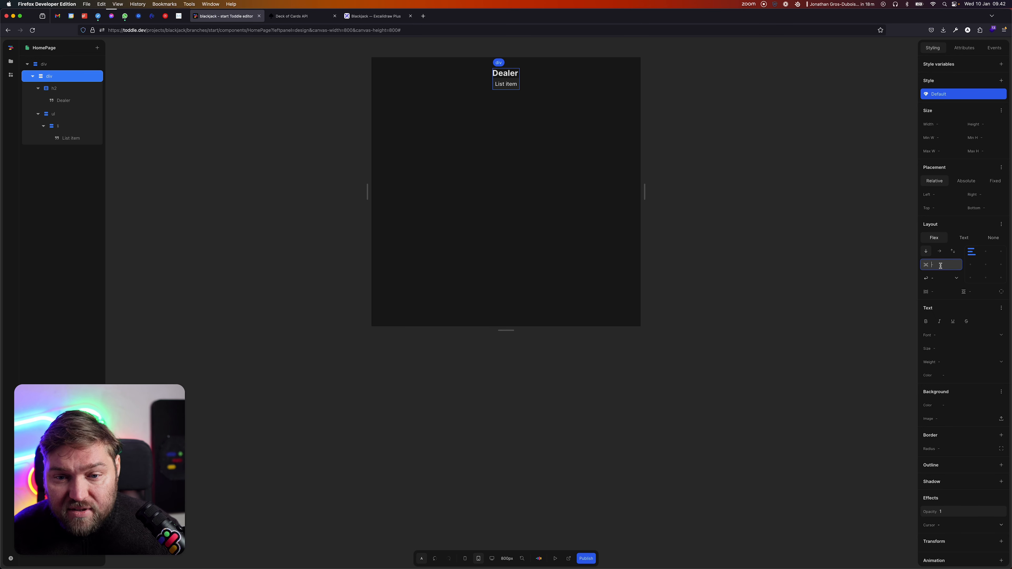
text(32)
key(Tab)
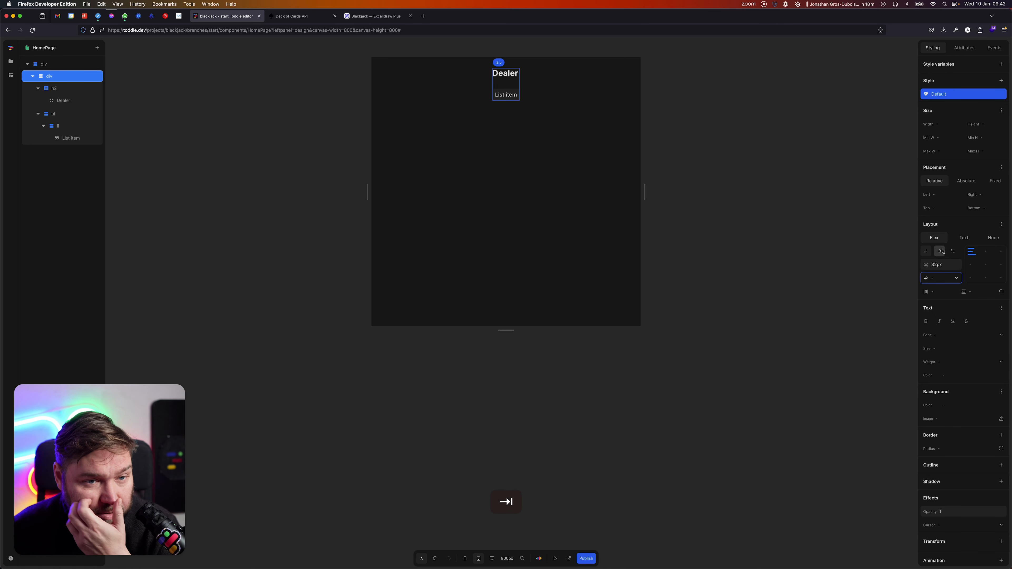
click(940, 265)
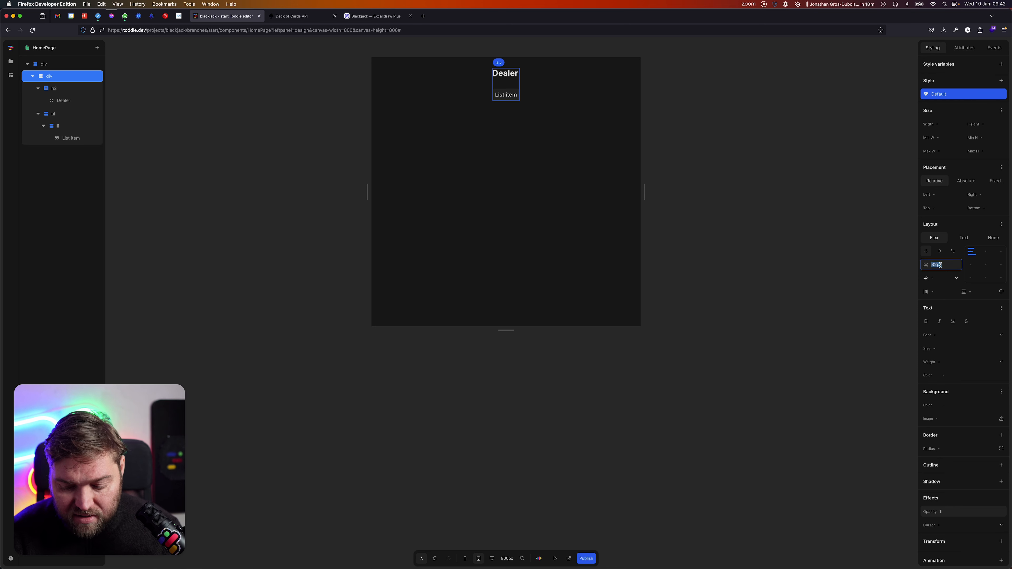
text(16)
key(Tab)
click(231, 161)
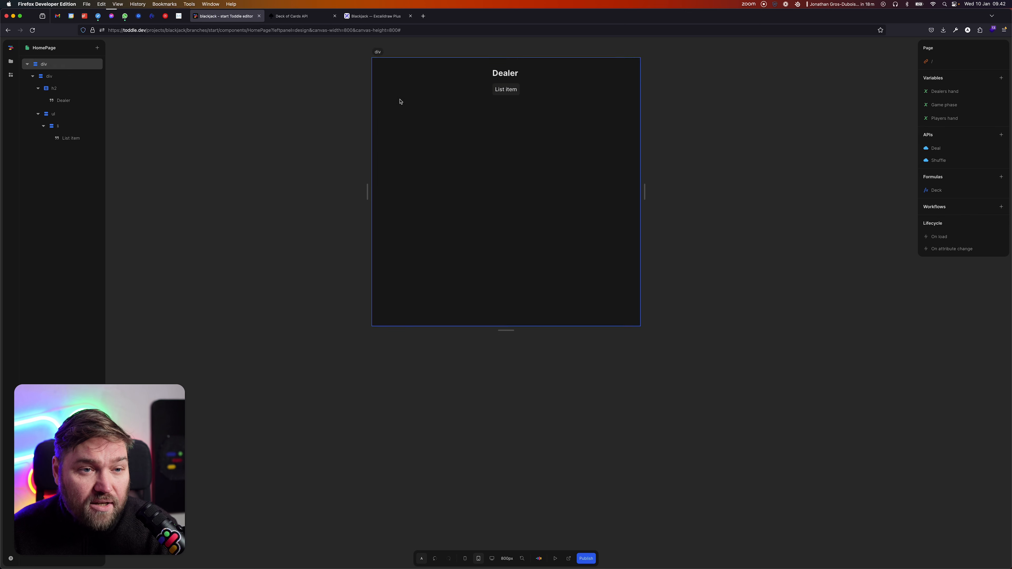
- Repeat the list item for each entry in the Dealers hand variable
click(73, 131)
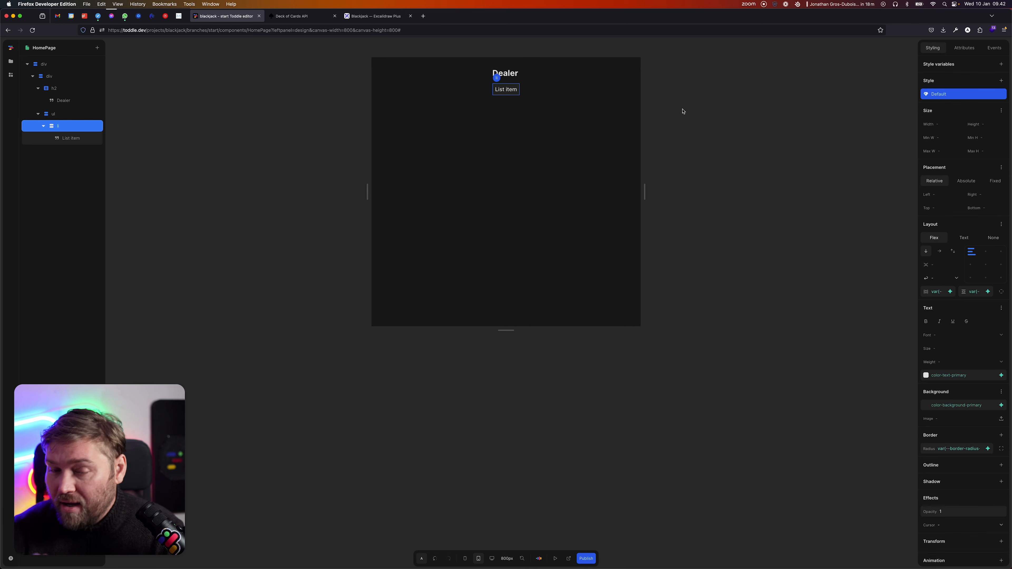
right_click(79, 129)
click(104, 183)
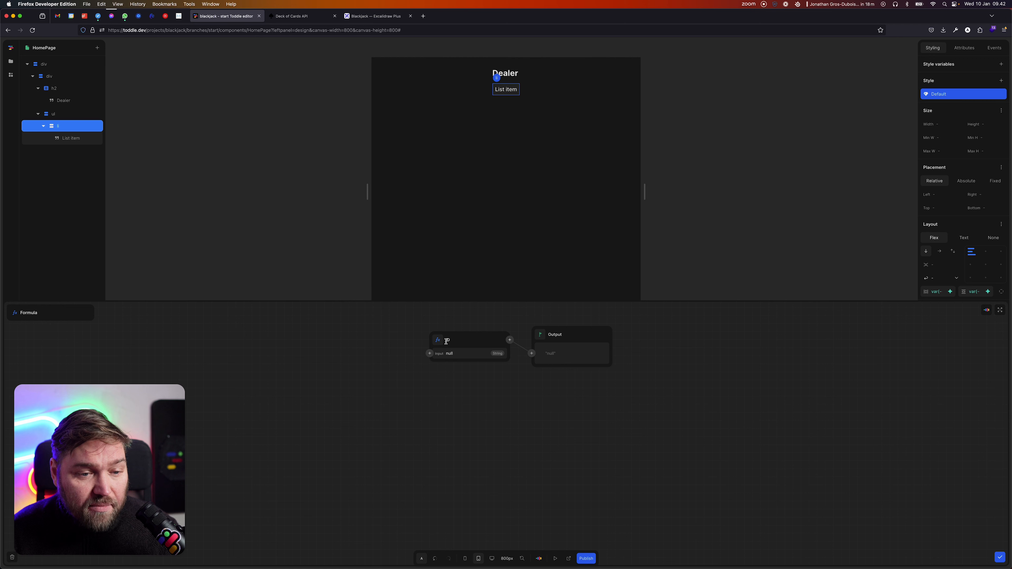
click(437, 341)
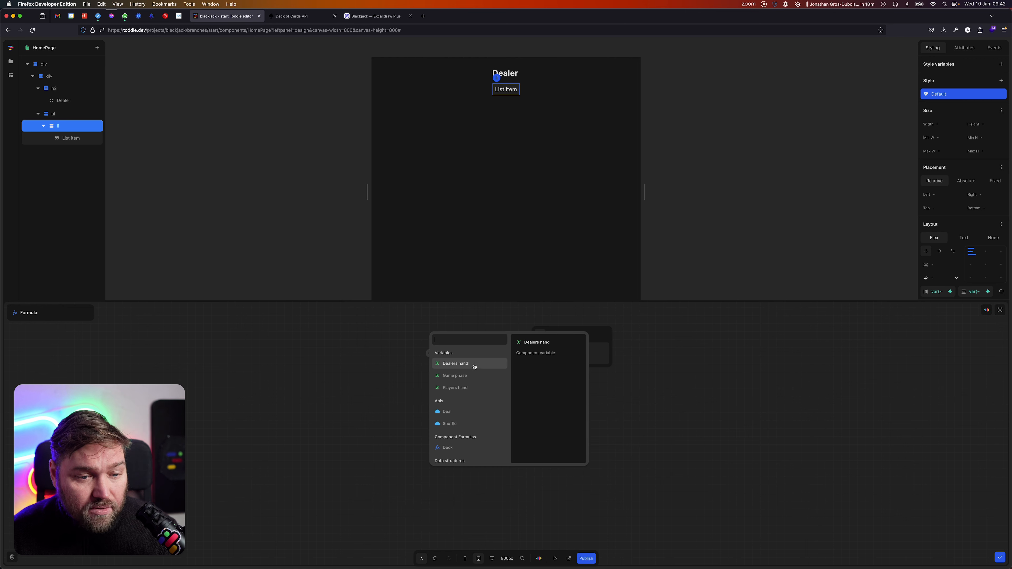
click(474, 364)
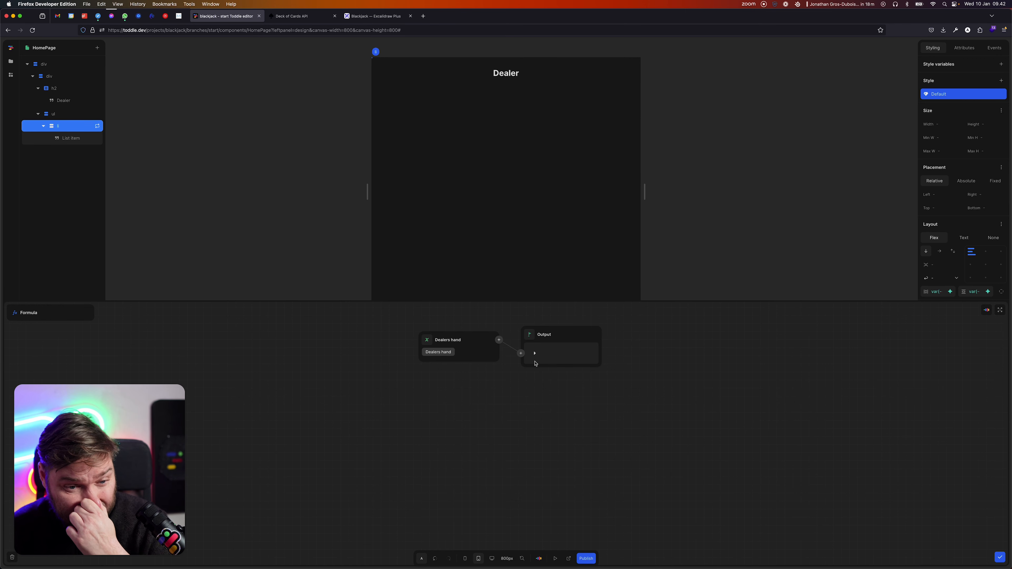
click(737, 224)
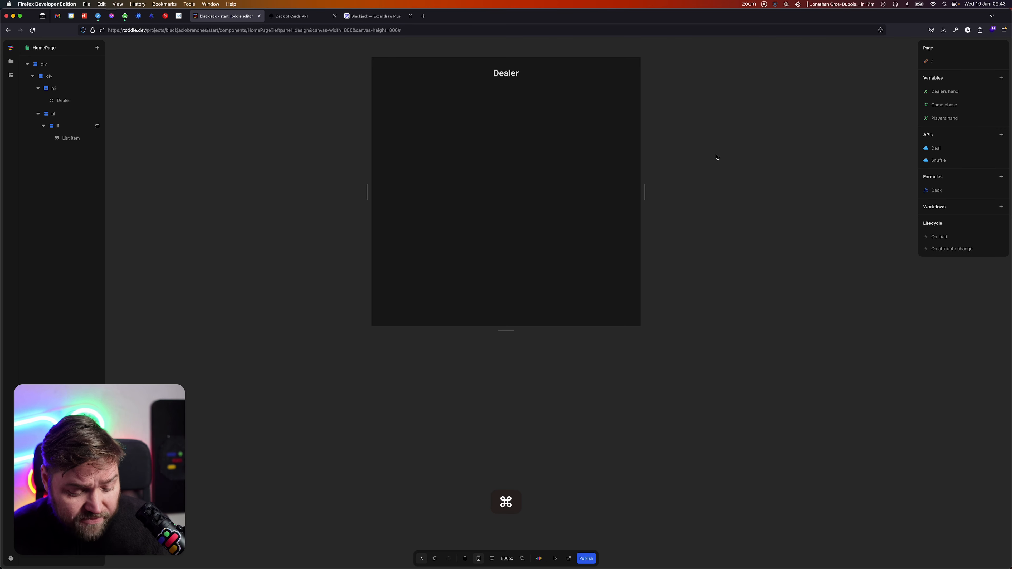
- Reload the editor and examine the actions in the Deal API's On Success event
key(super+r)
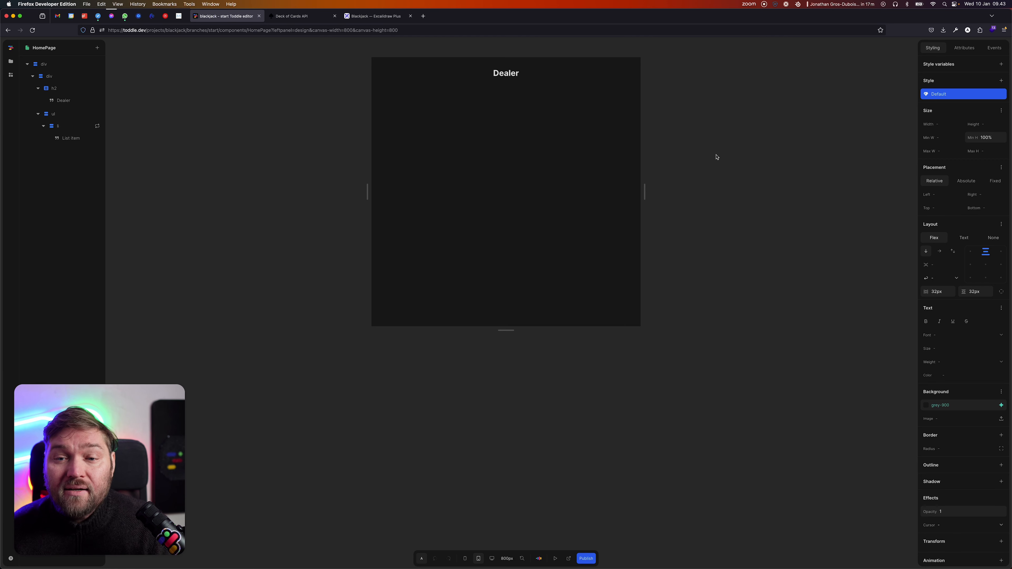
click(730, 144)
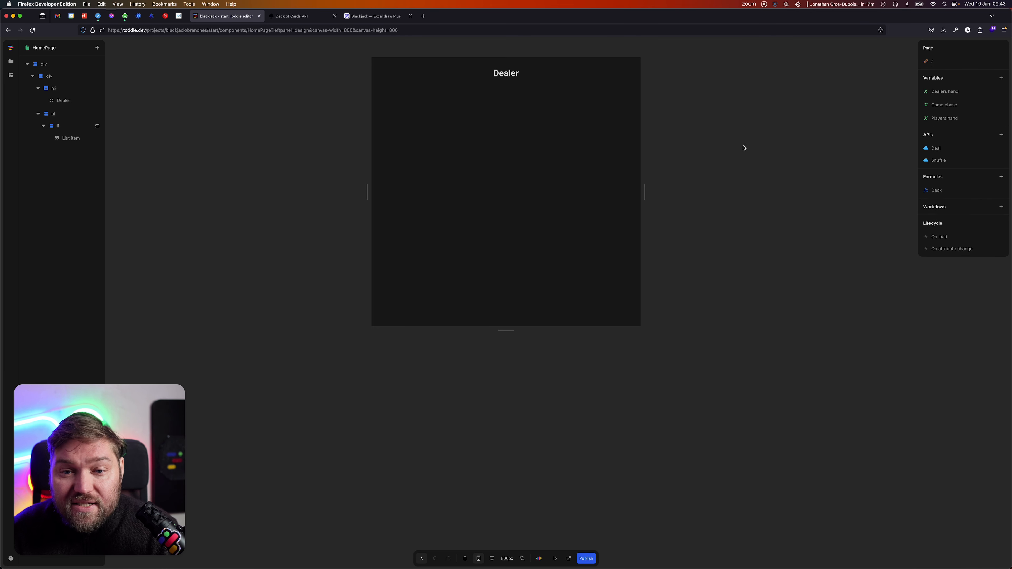
click(947, 149)
scroll(699, 234, down, 3)
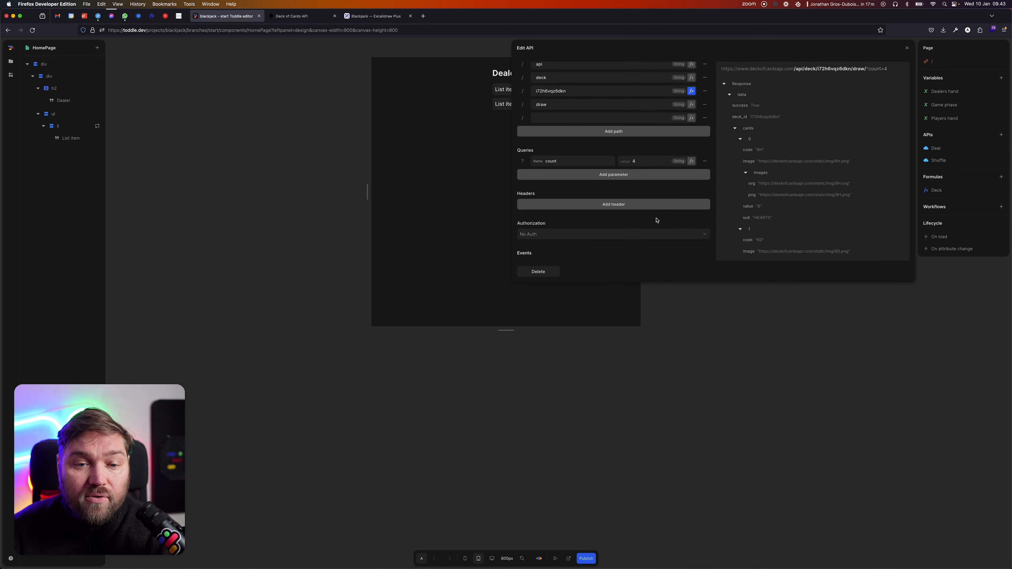
scroll(699, 233, down, 1)
click(704, 211)
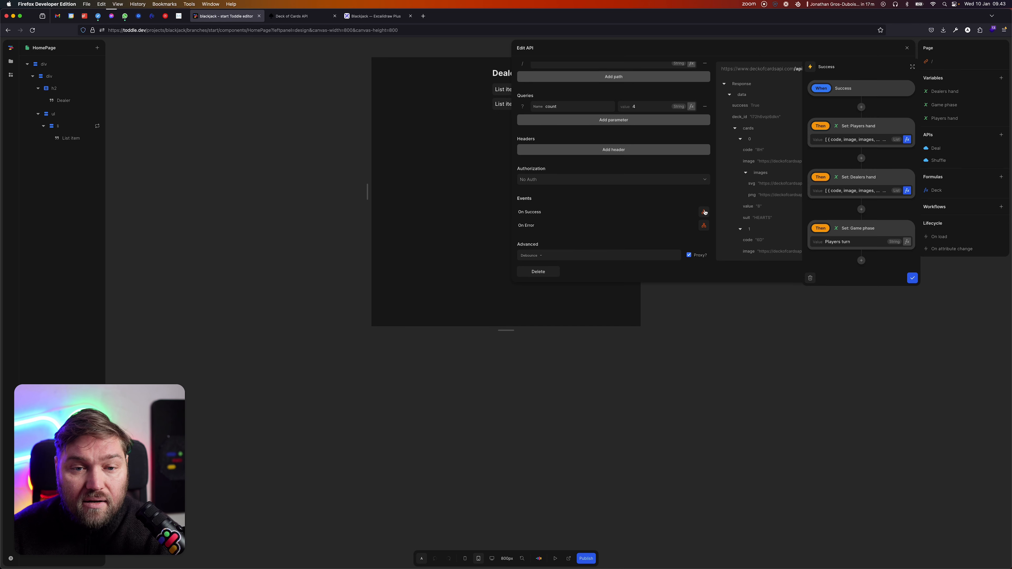
click(913, 277)
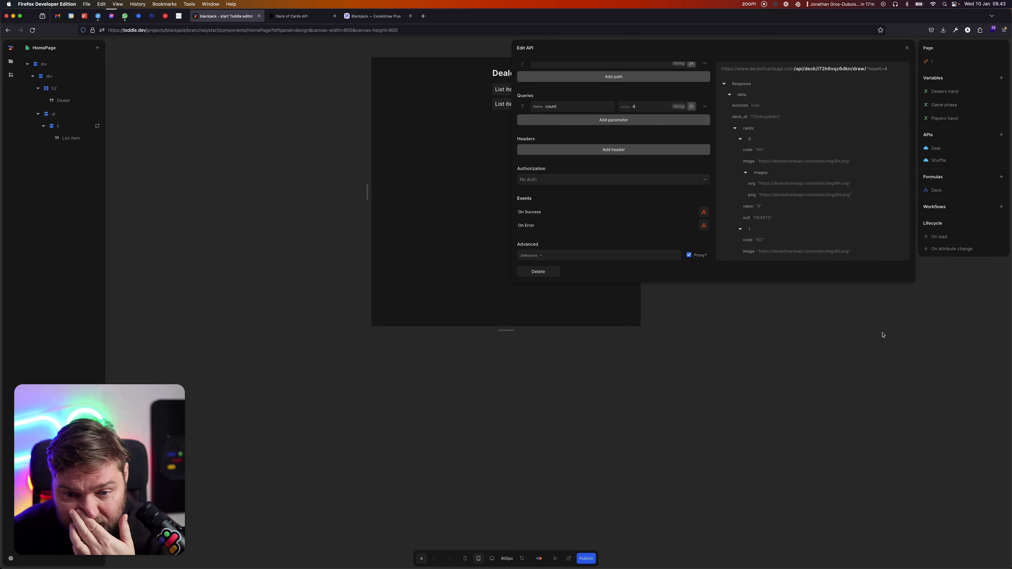
click(883, 334)
- Inspect the cards stored in the Players hand variable and close its details
click(929, 118)
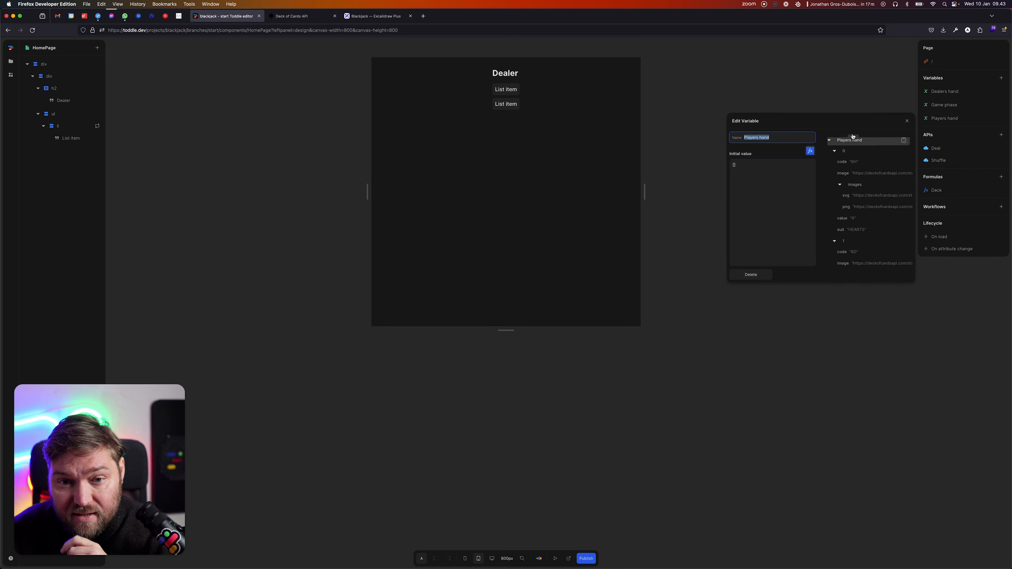
click(894, 341)
click(895, 342)
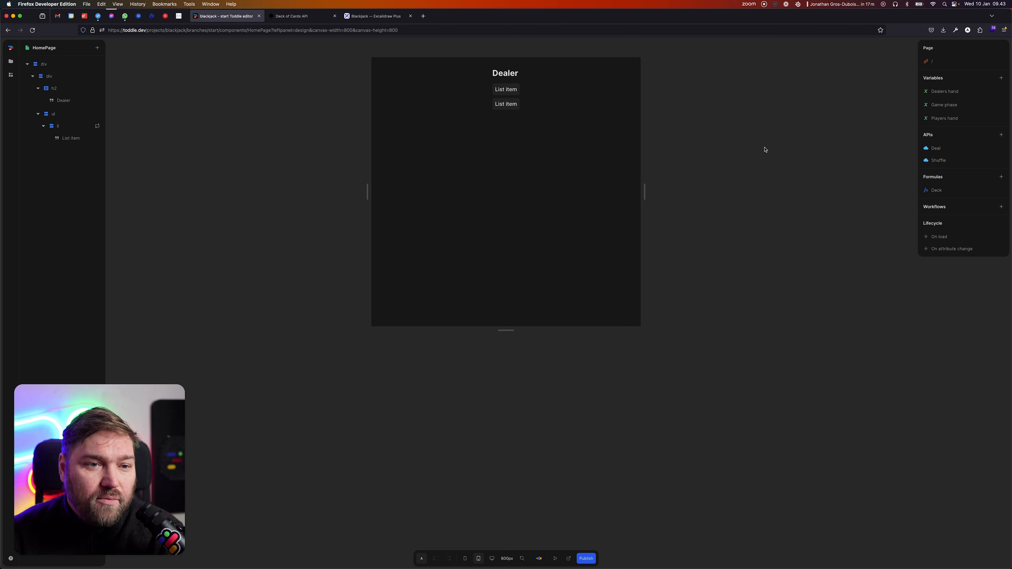
- Lay out the ul's list items in a horizontal row and align them to the vertical centre
click(72, 126)
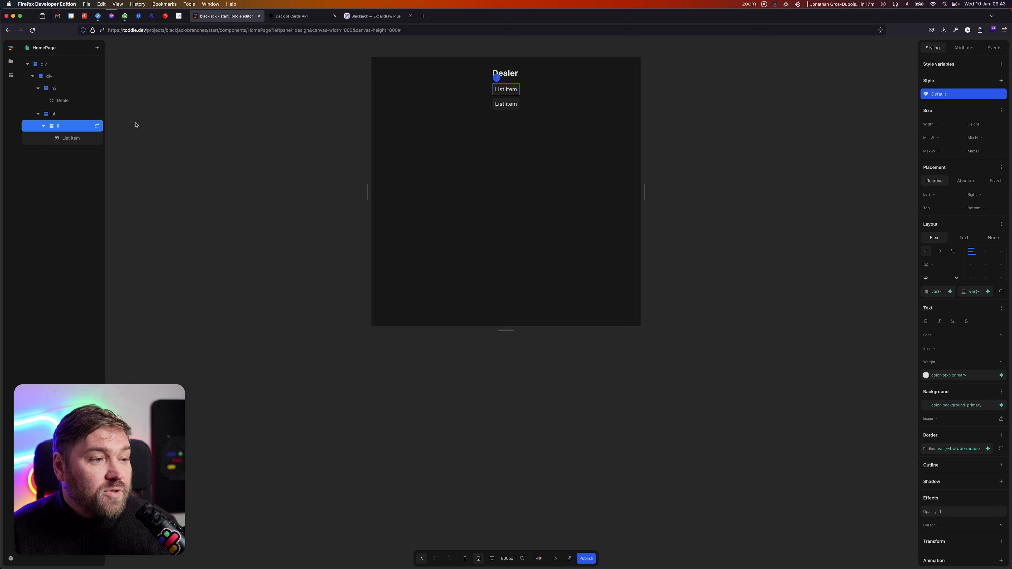
click(66, 113)
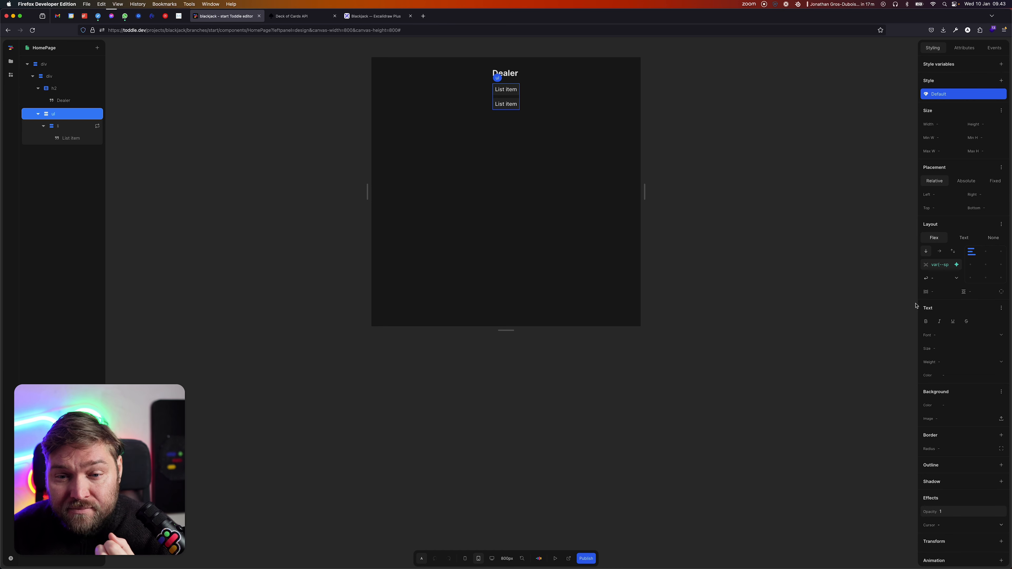
click(942, 252)
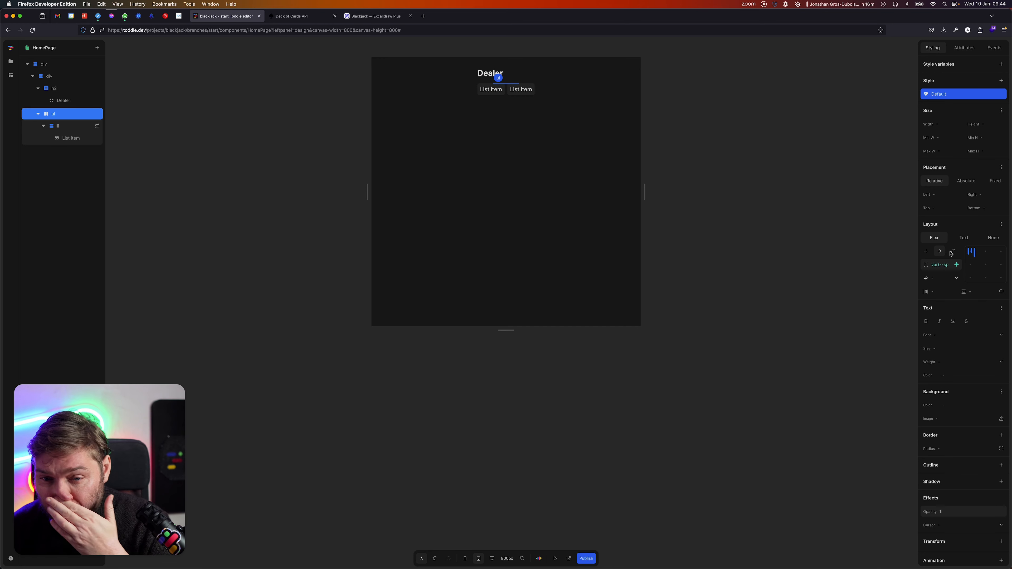
click(973, 265)
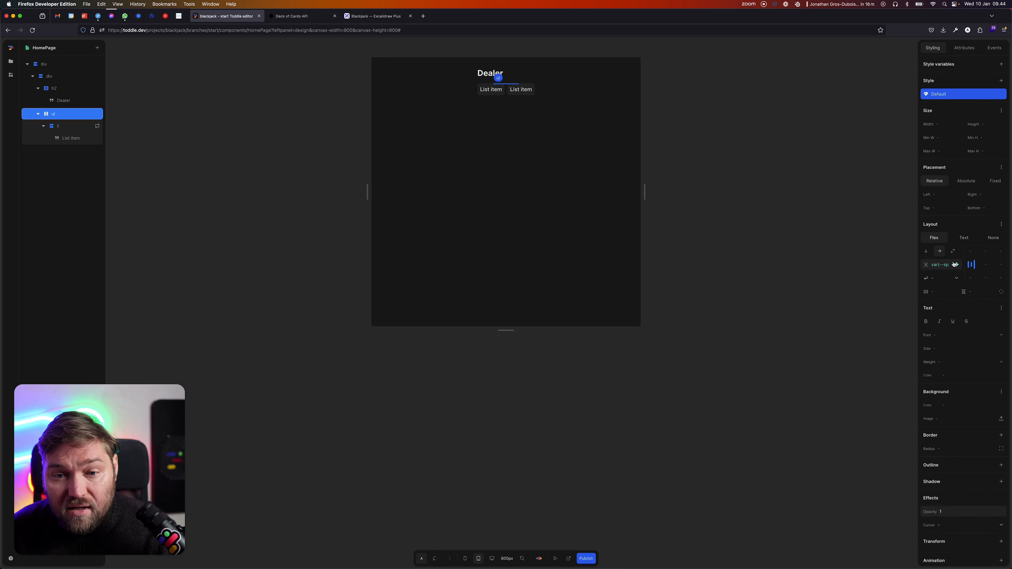
- Set the gap between the list items in the ul to 8px
click(938, 264)
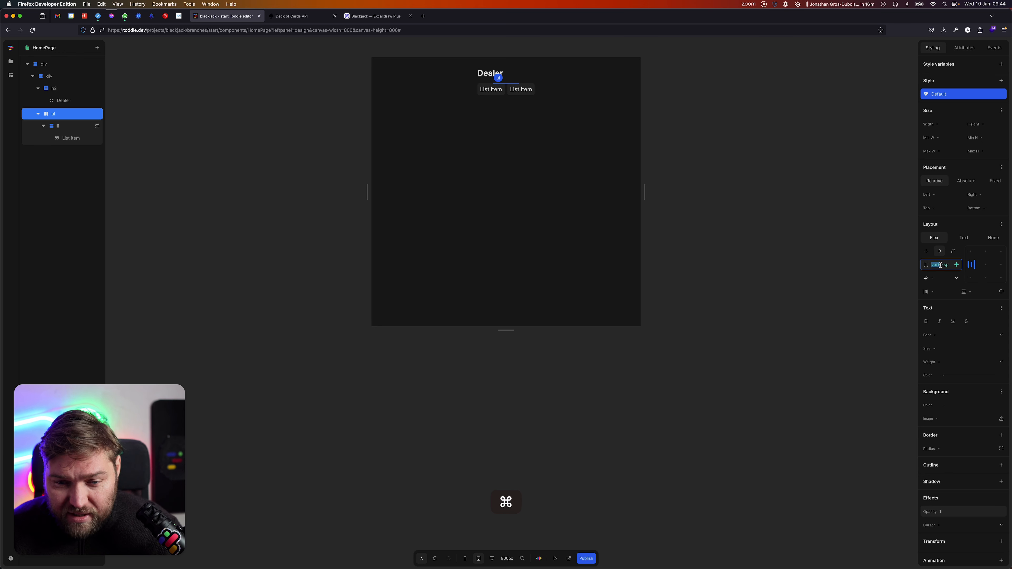
key(super+a)
text(8px)
key(Tab)
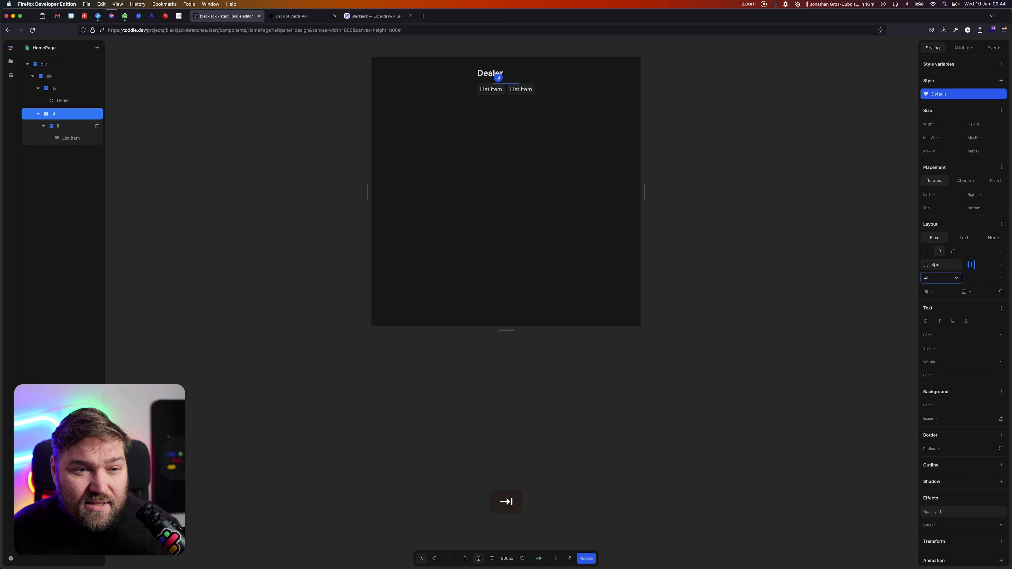
click(752, 256)
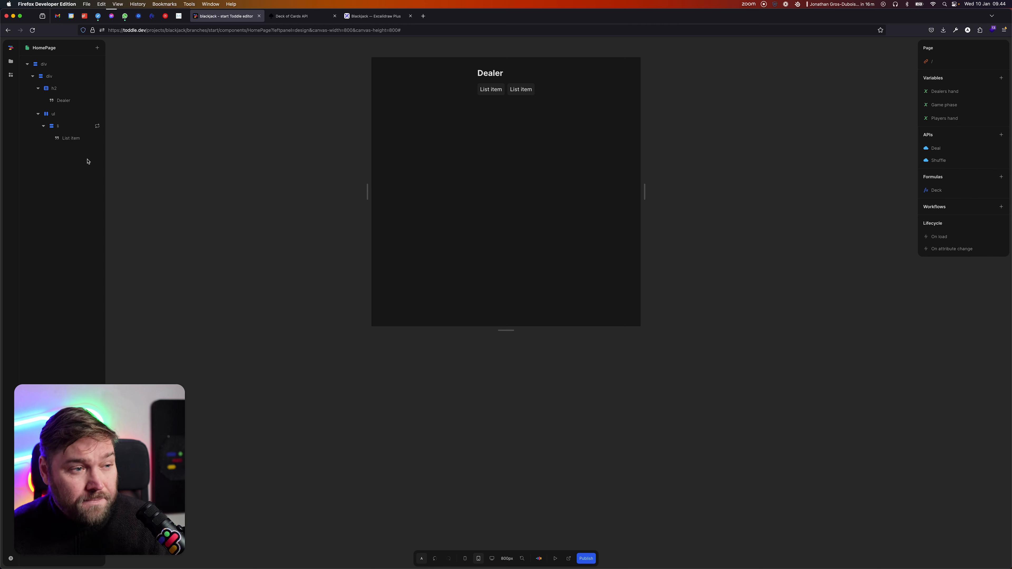
- Replace the List item text inside the repeated li with an image element
click(80, 142)
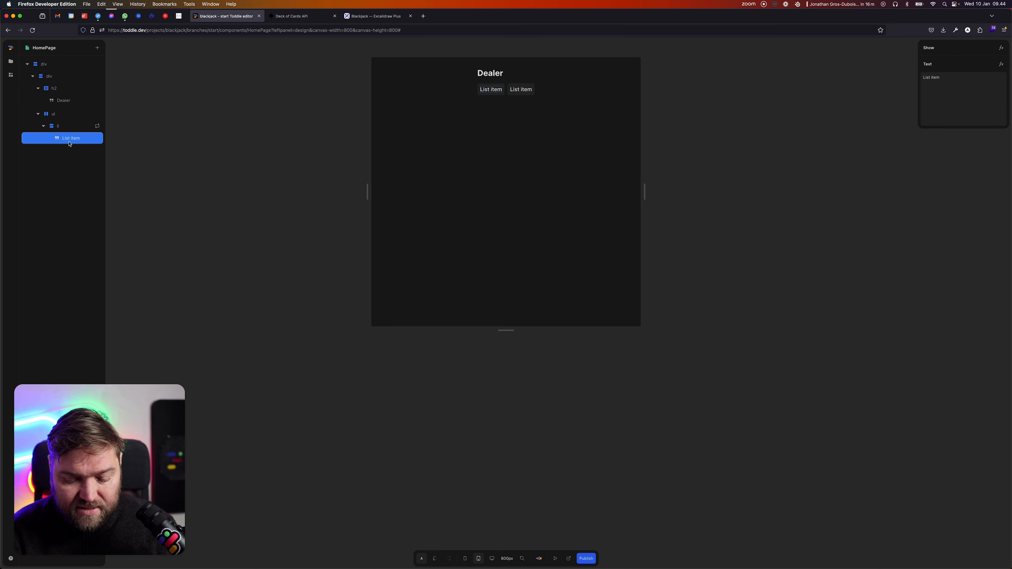
key(BackSpace)
click(64, 127)
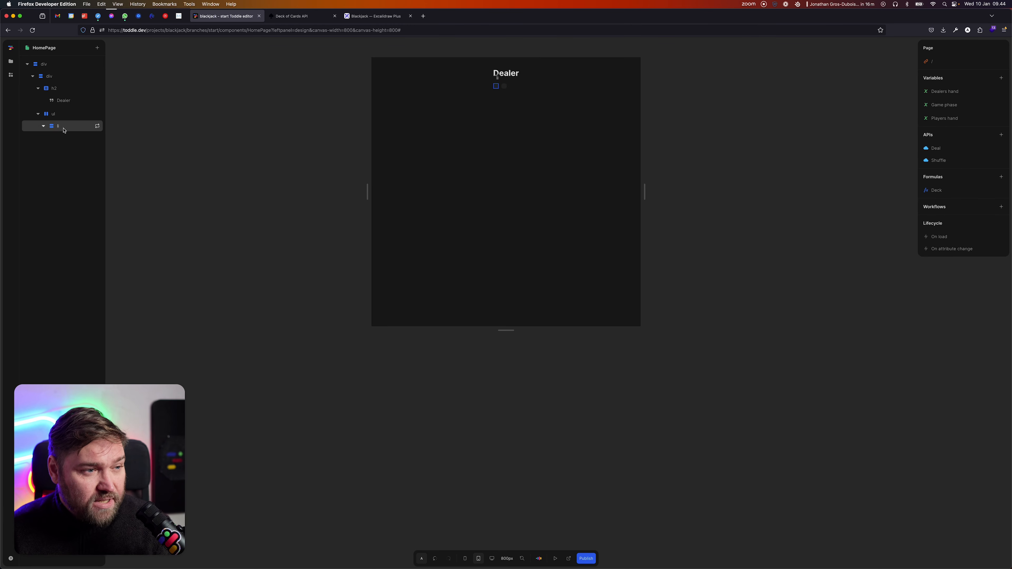
click(97, 48)
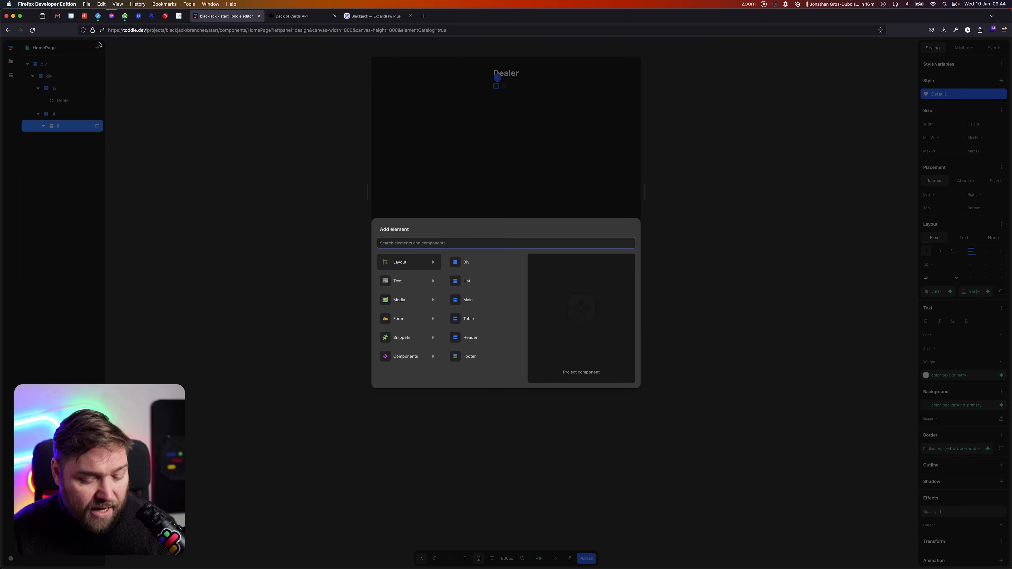
text(image)
key(Return)
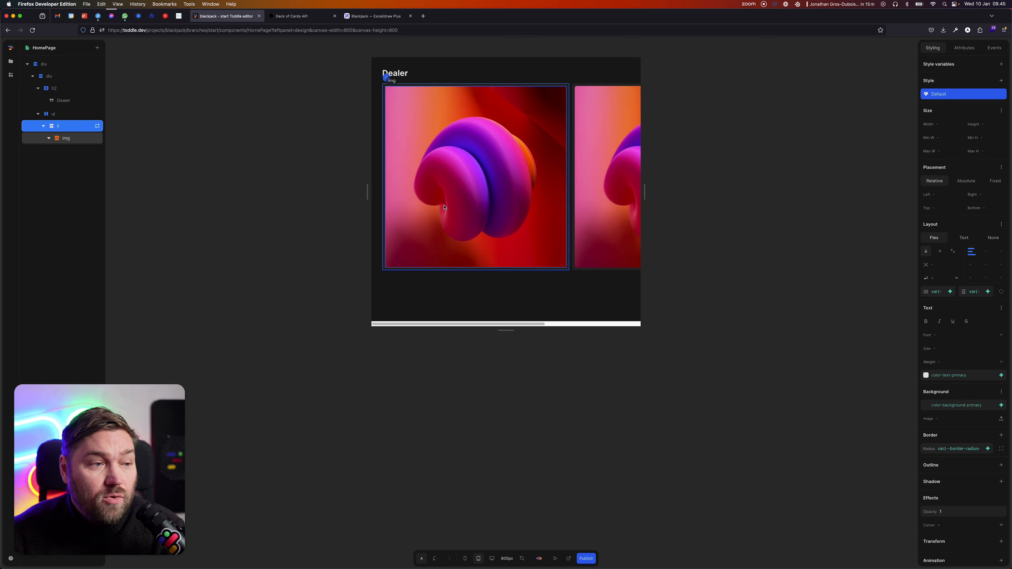
key(Escape)
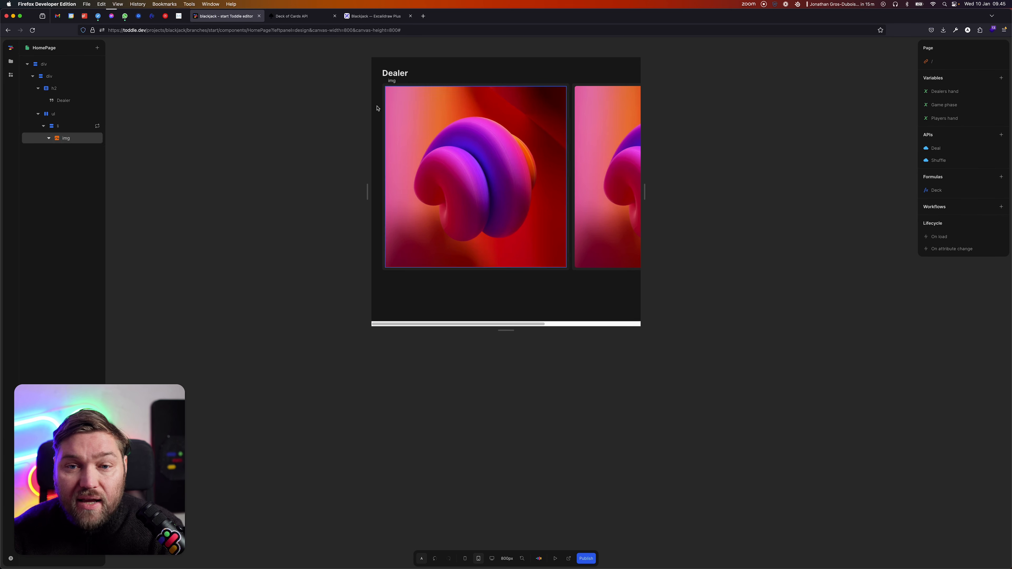
- Bind the img element's src attribute to the image property of the repeated Item with a formula
click(77, 140)
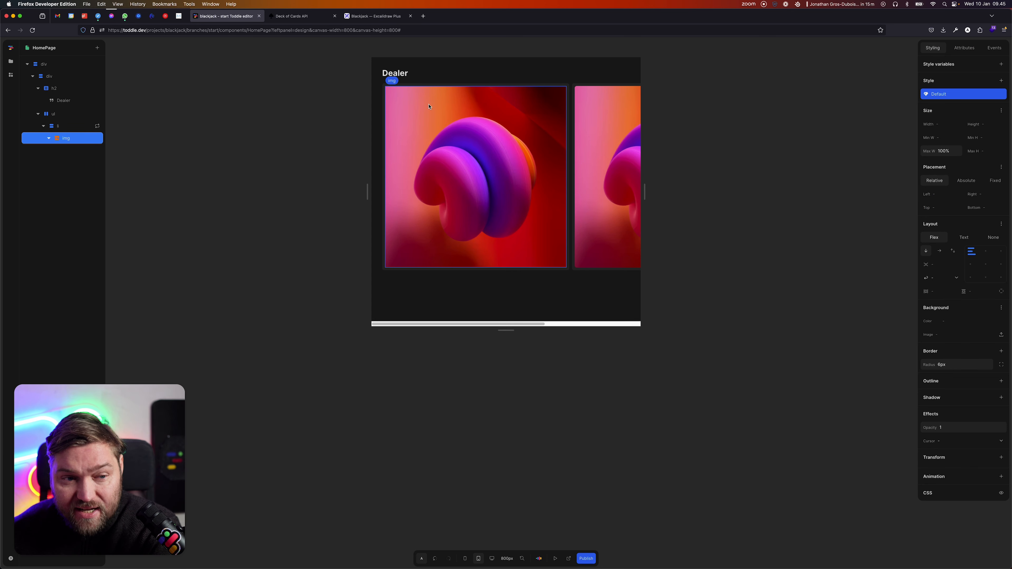
click(963, 48)
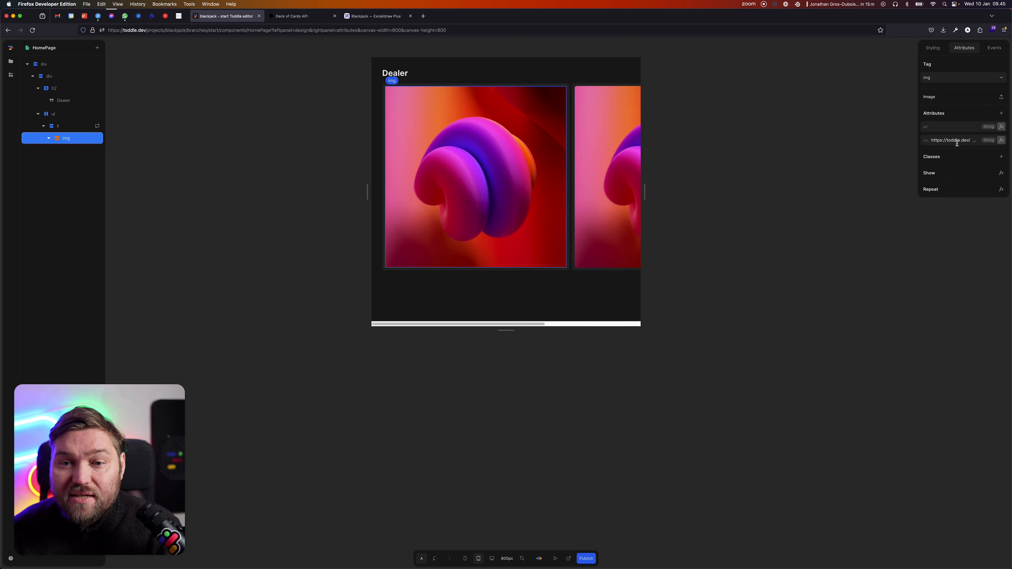
click(1001, 140)
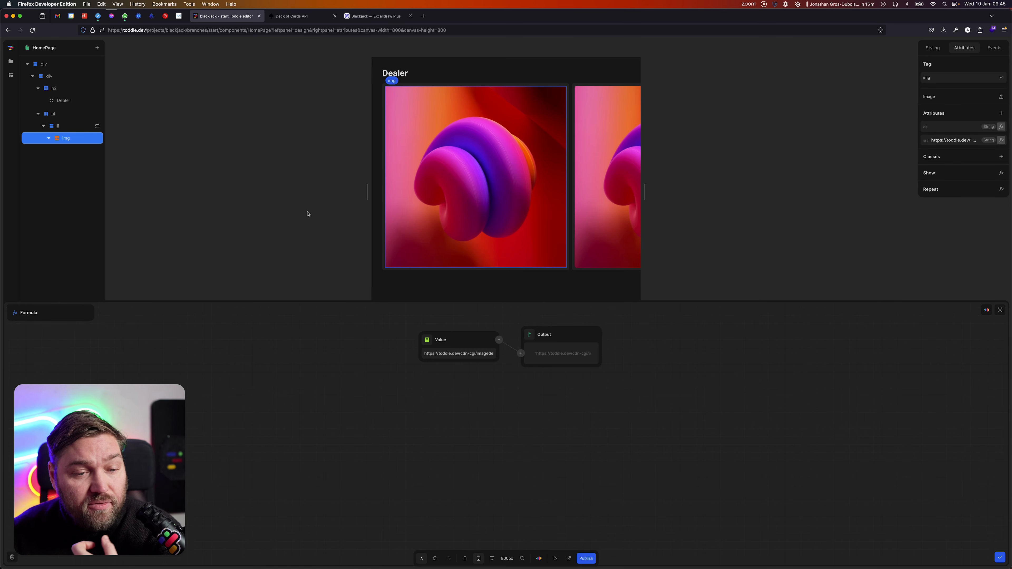
click(434, 345)
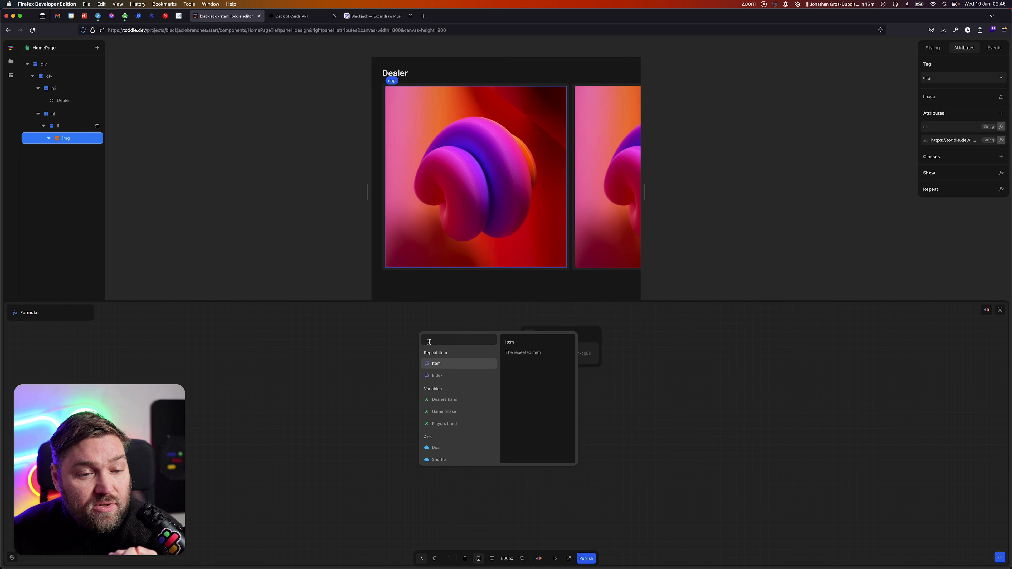
click(450, 369)
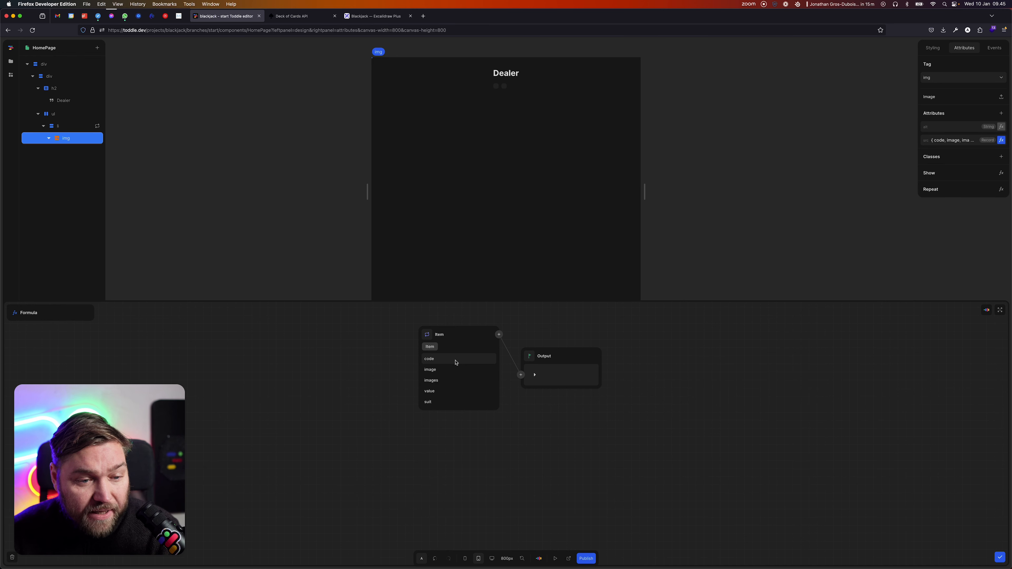
click(454, 358)
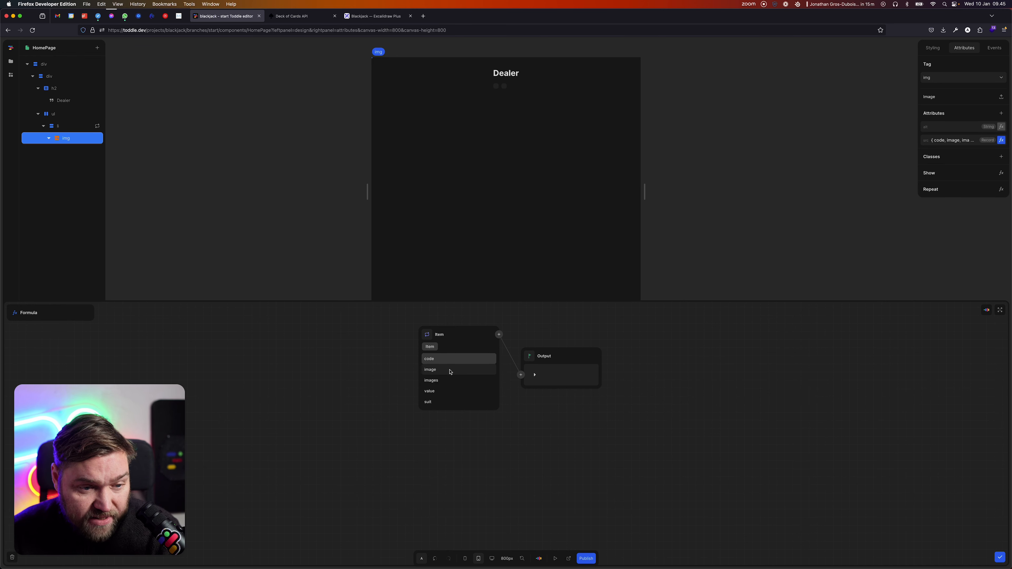
click(452, 369)
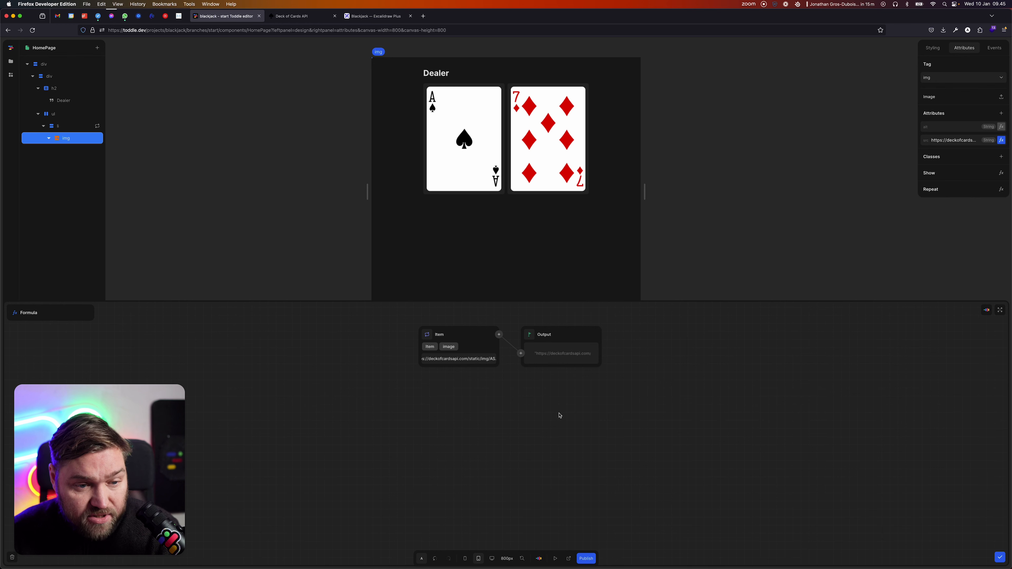
click(743, 241)
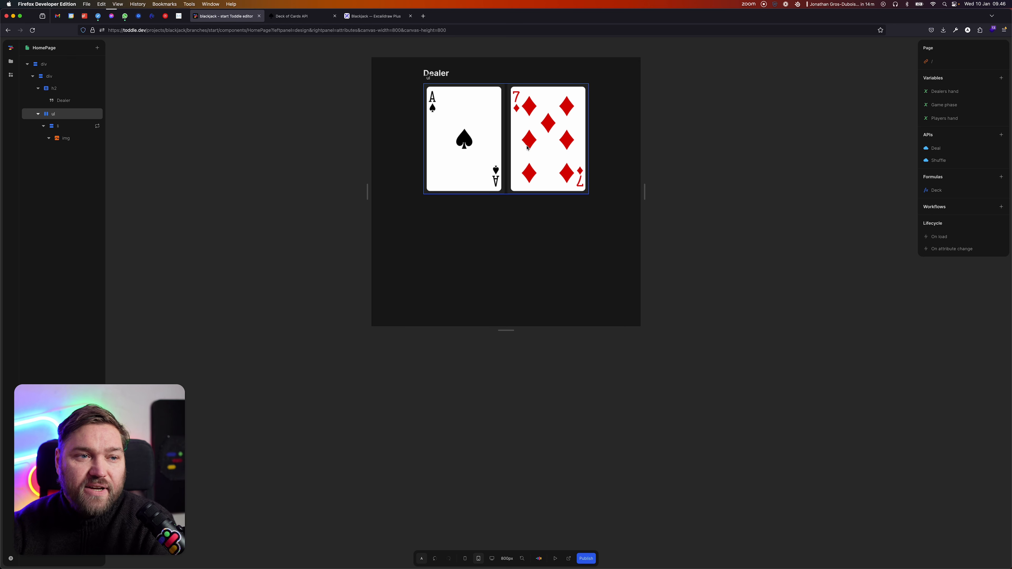
click(459, 119)
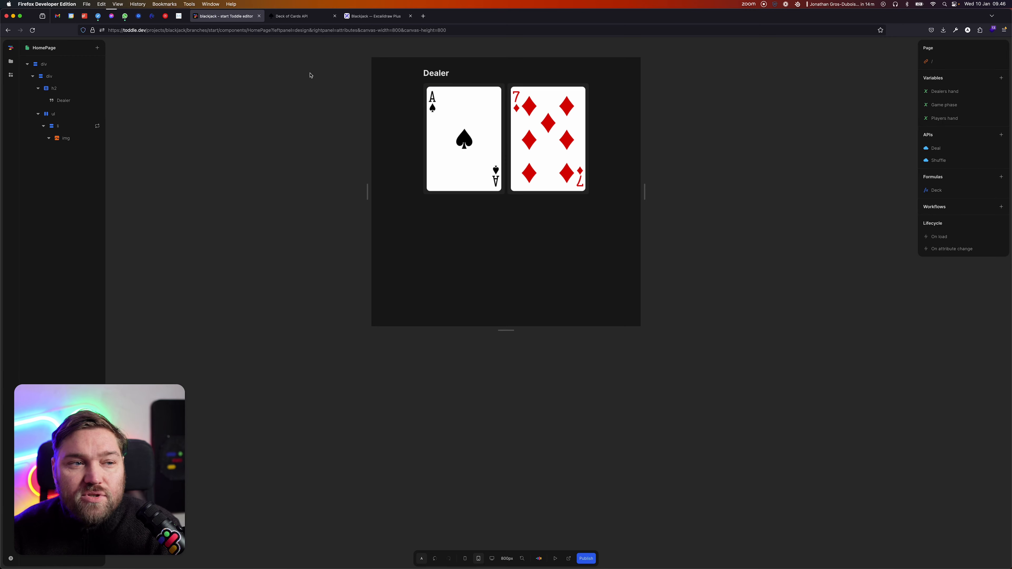
- Switch to the Deck of Cards API page, copy the Back of Card Image URL and return to the toddle editor
click(303, 16)
scroll(440, 227, down, 15)
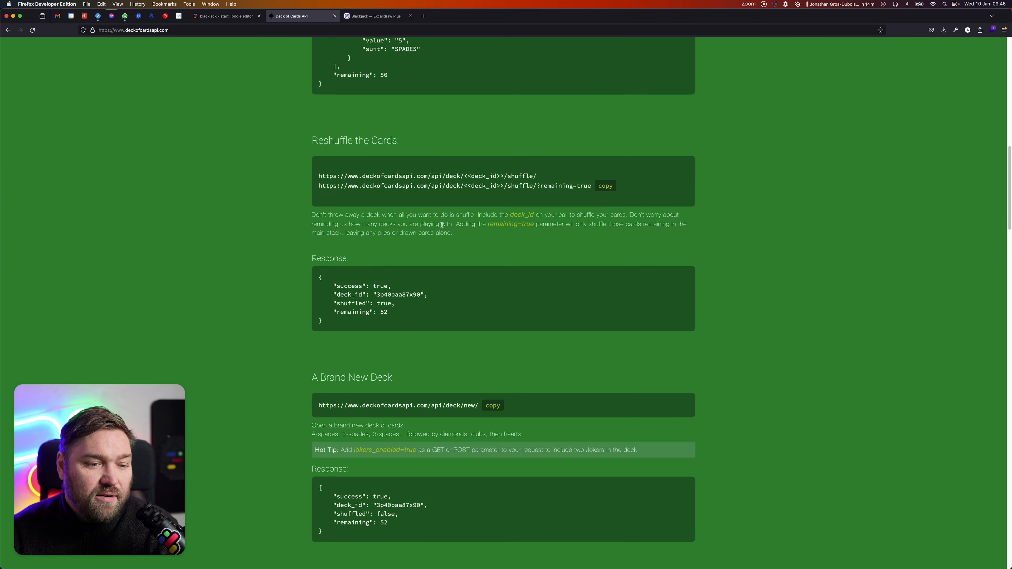
scroll(439, 227, down, 20)
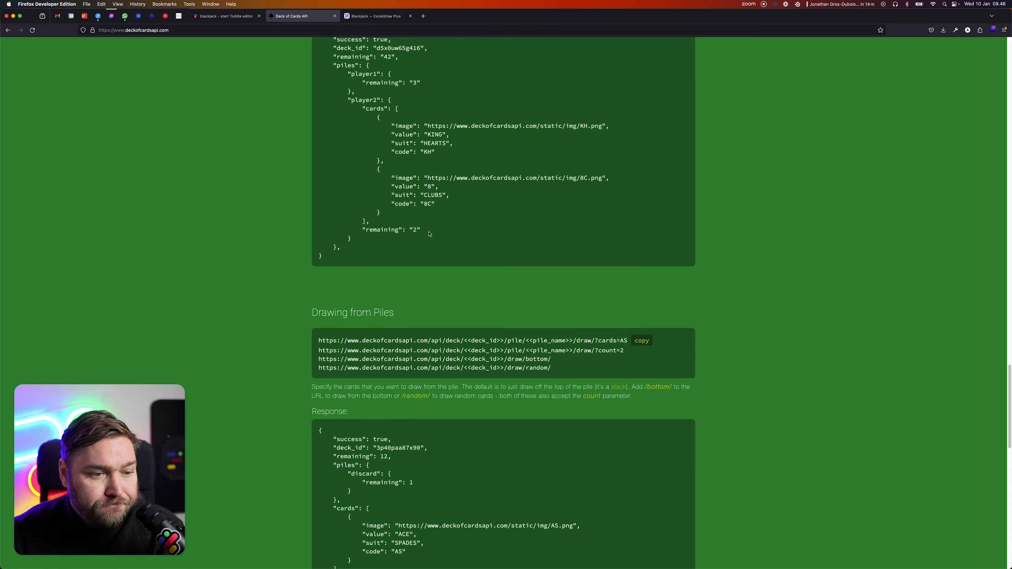
scroll(423, 238, down, 6)
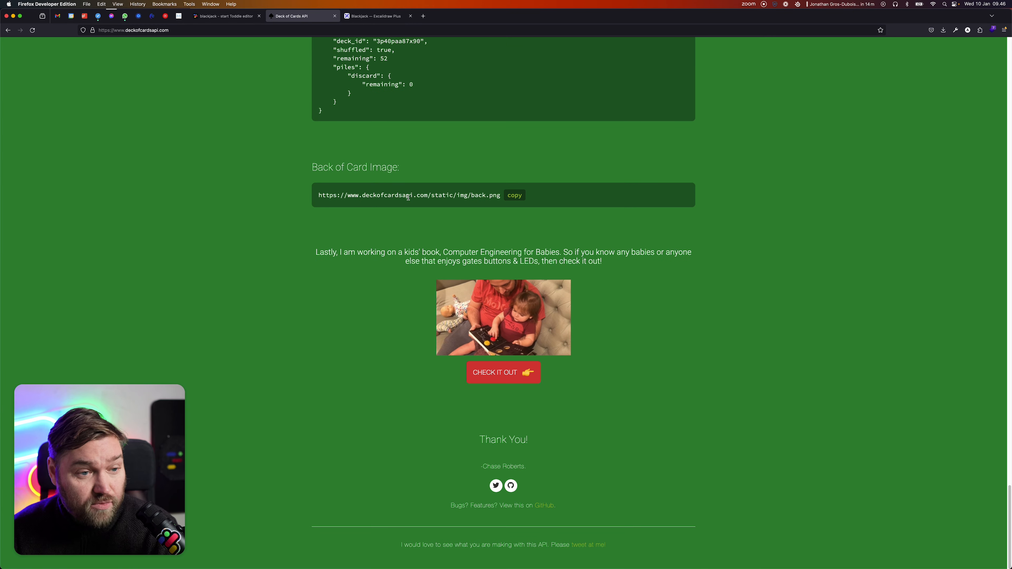
click(514, 196)
click(223, 17)
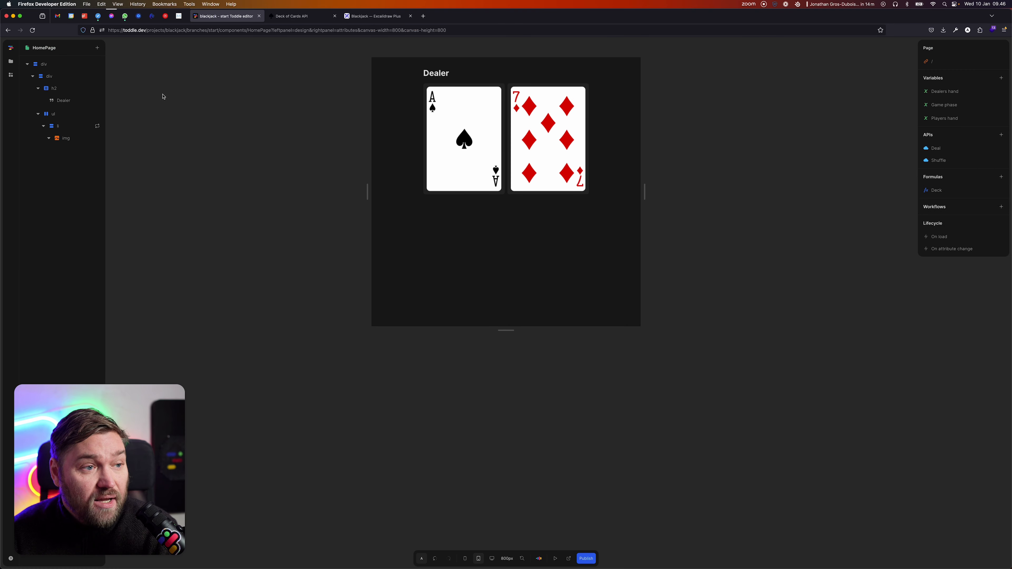
- Try to paste the copied card-back URL into the img element's src attribute
click(474, 141)
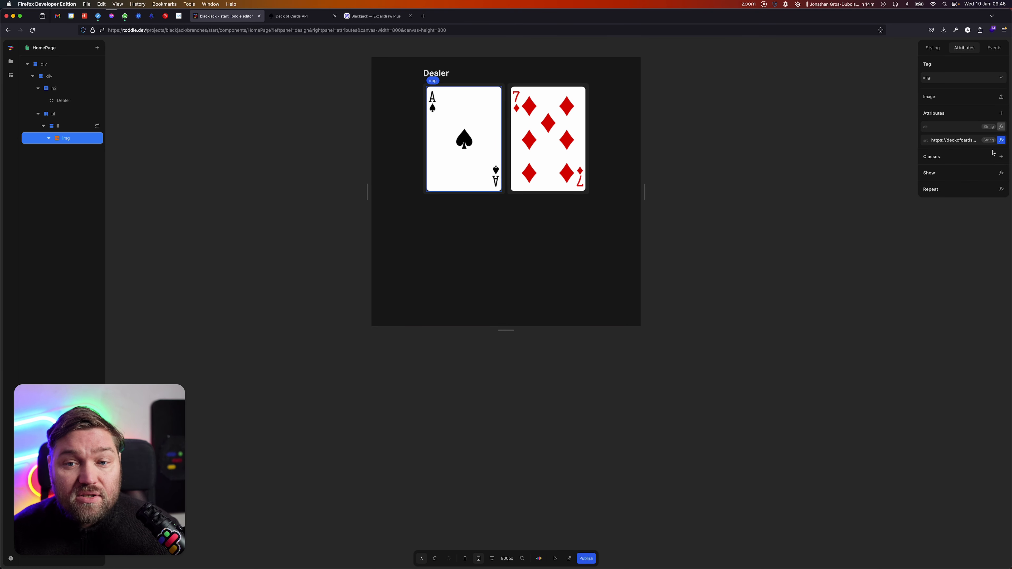
click(976, 140)
key(super+v)
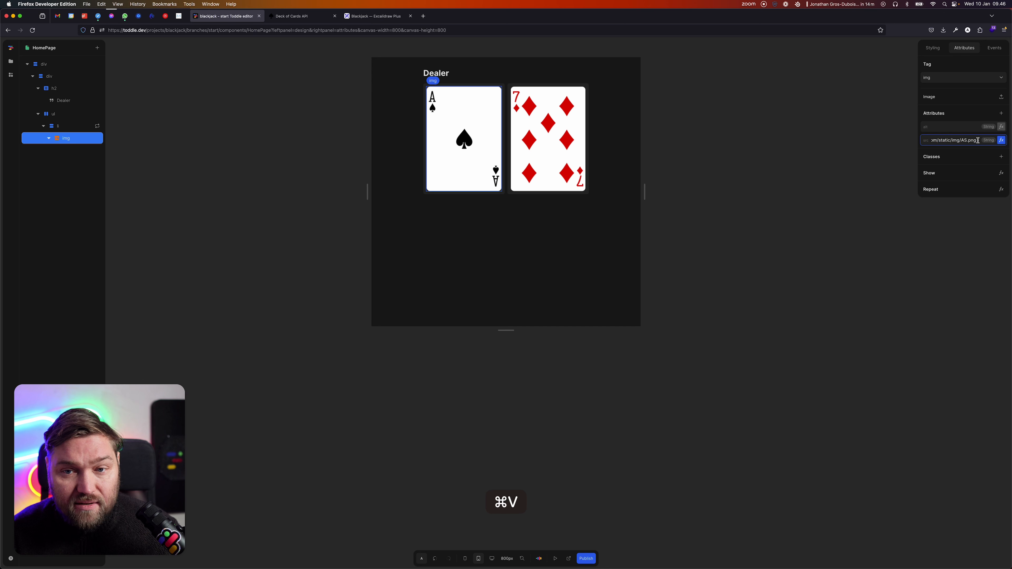
click(374, 16)
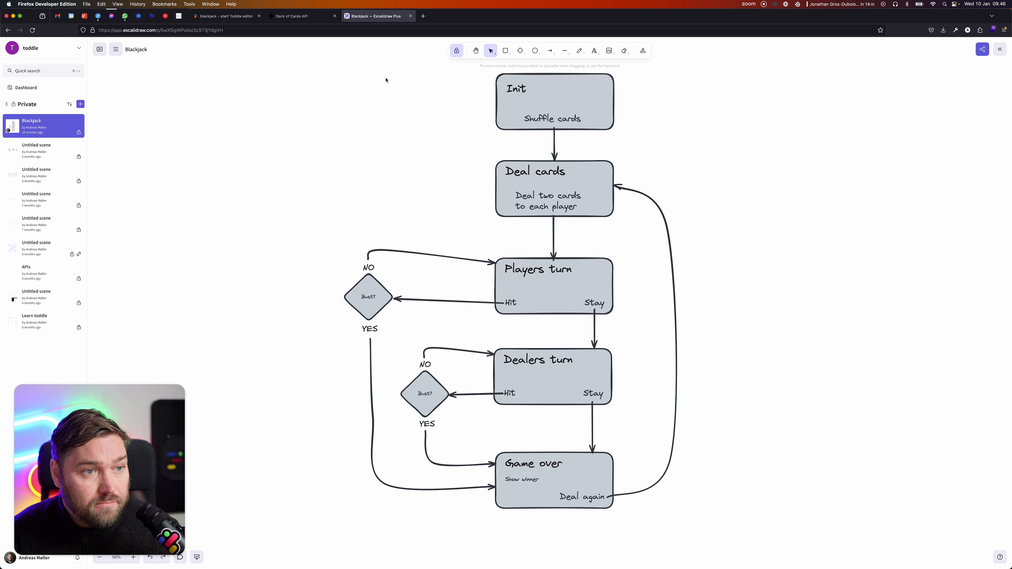
click(299, 18)
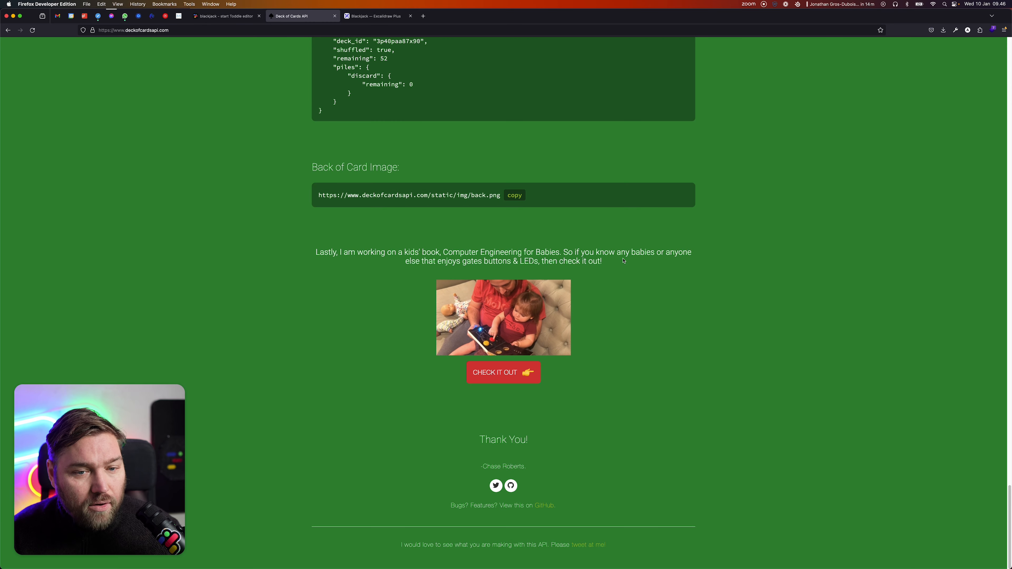
click(524, 197)
click(232, 18)
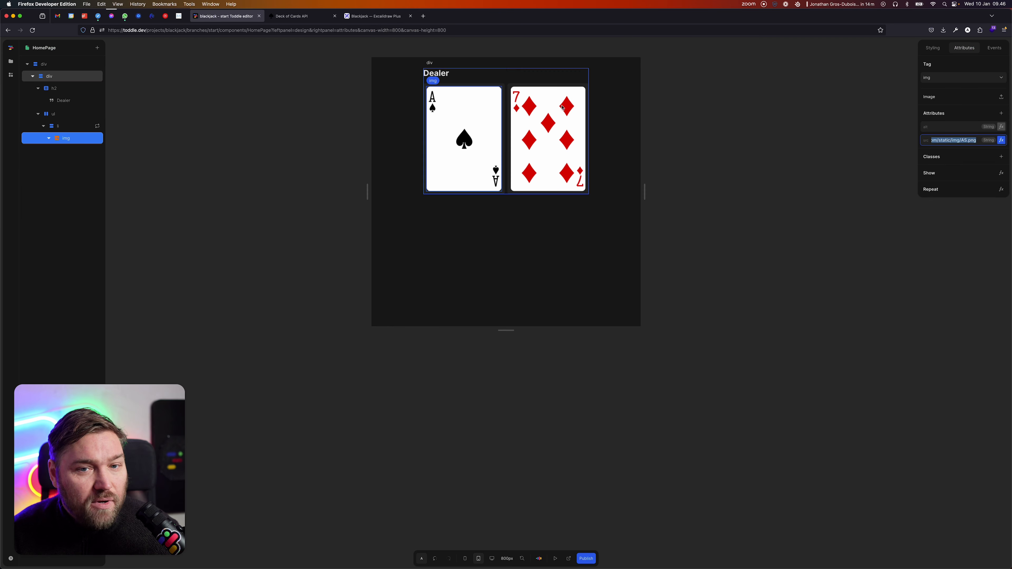
click(958, 137)
key(super+a)
key(super+v)
key(Tab)
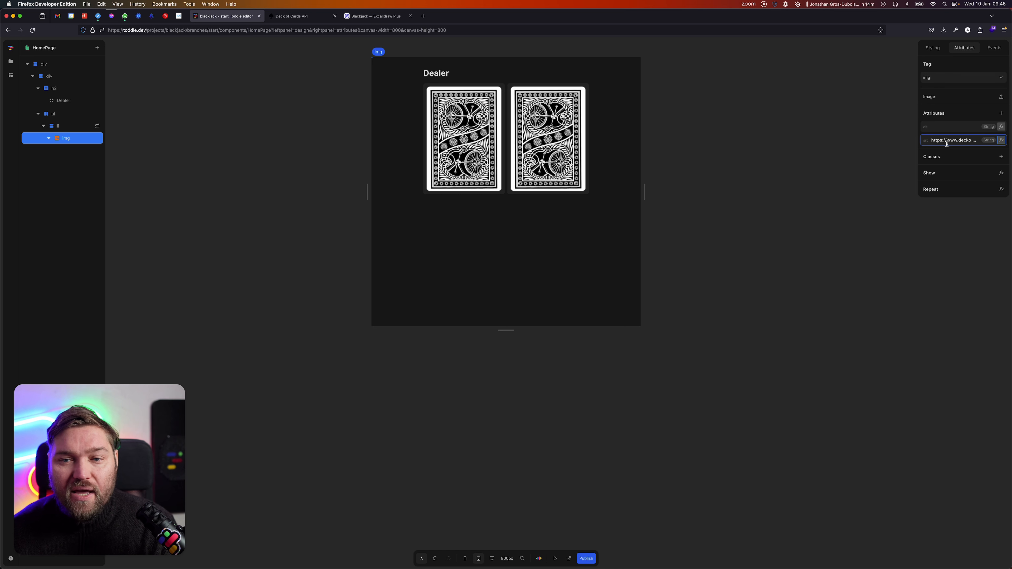
click(826, 152)
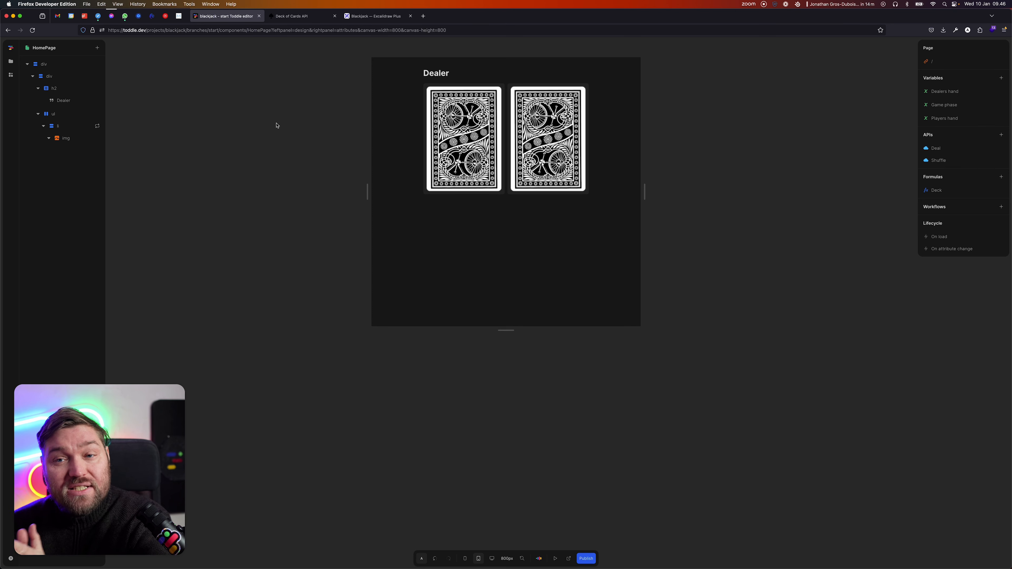
- Duplicate the Dealer div inside the outer div and move the second div's h2 heading below its card list
click(71, 76)
key(alt)
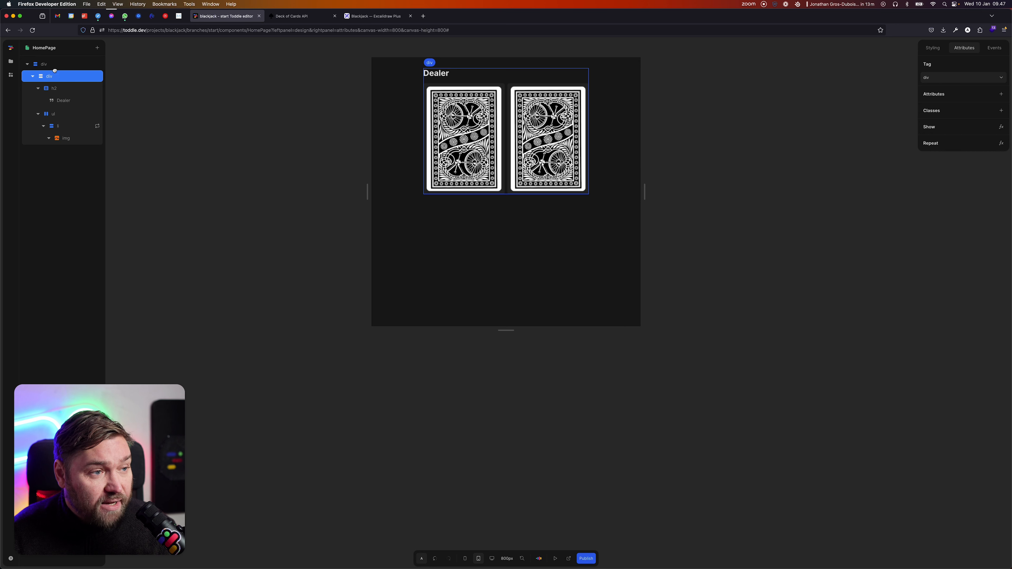
drag(54, 72, 55, 66)
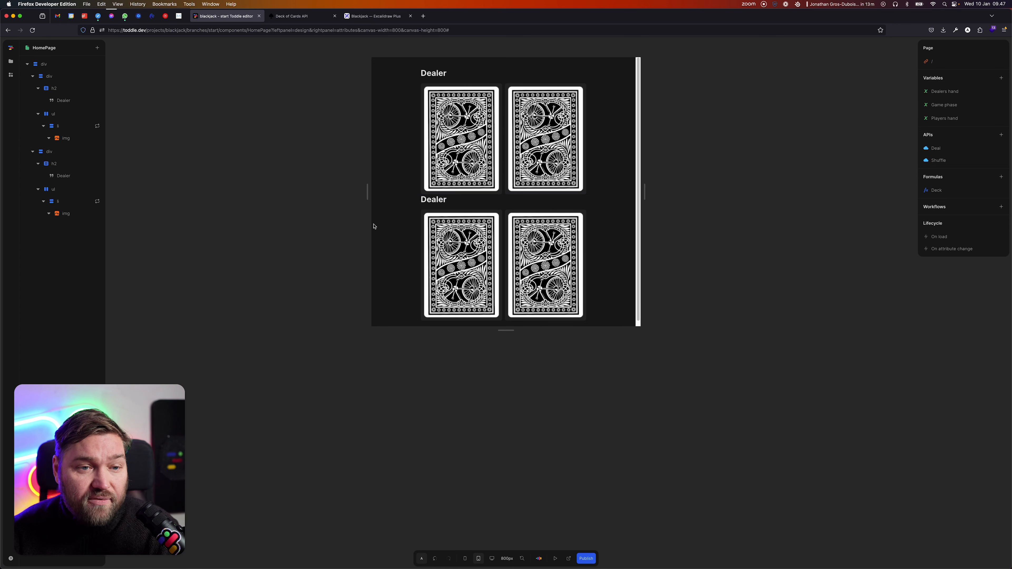
drag(78, 165, 37, 224)
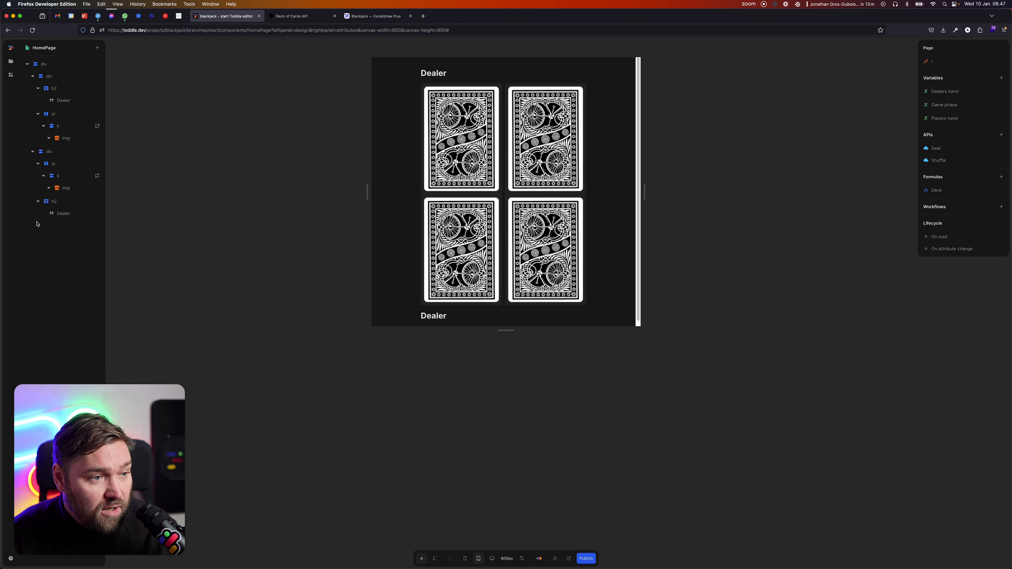
- Change the text of the second section's h2 heading to Player
click(77, 214)
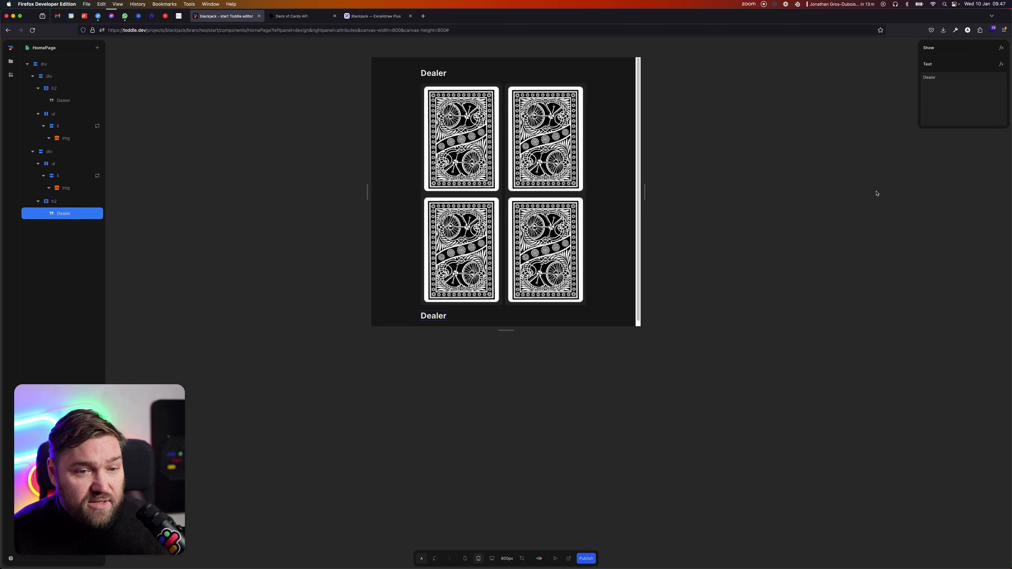
click(953, 109)
text(Player)
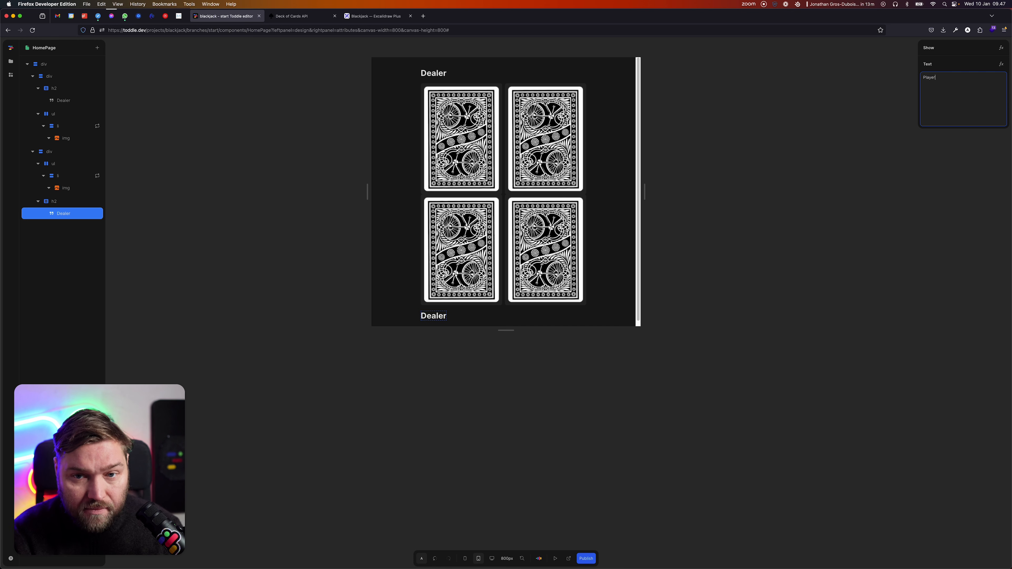
key(Tab)
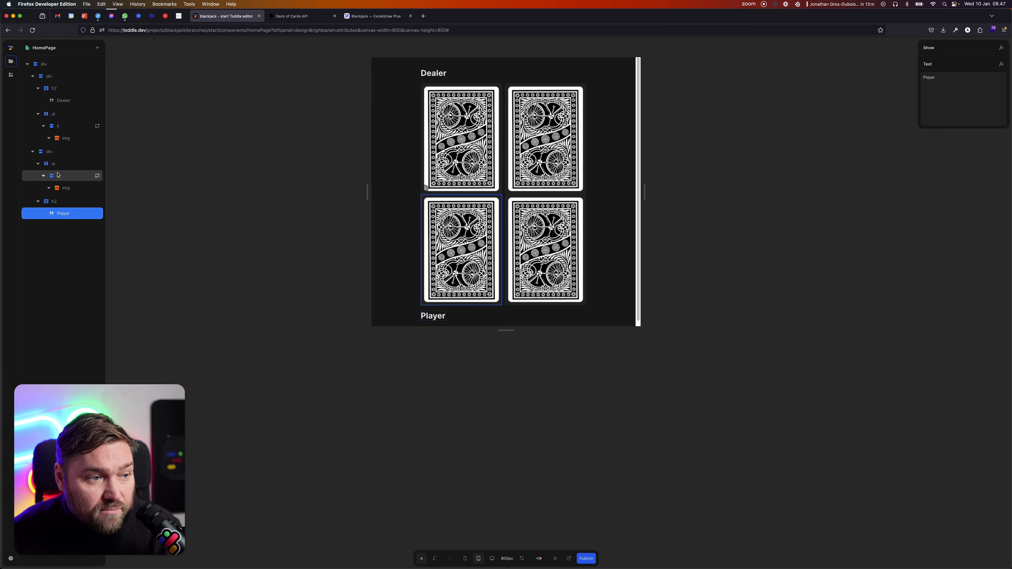
- Bind the src attribute of the img in the player's card list to the repeat item's image value
click(74, 178)
click(76, 188)
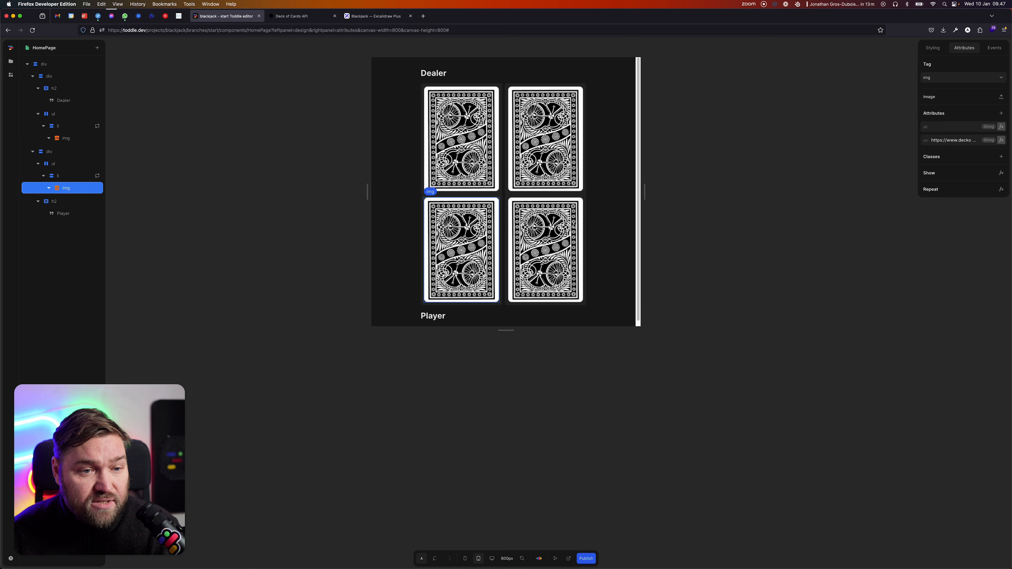
click(1001, 140)
click(433, 339)
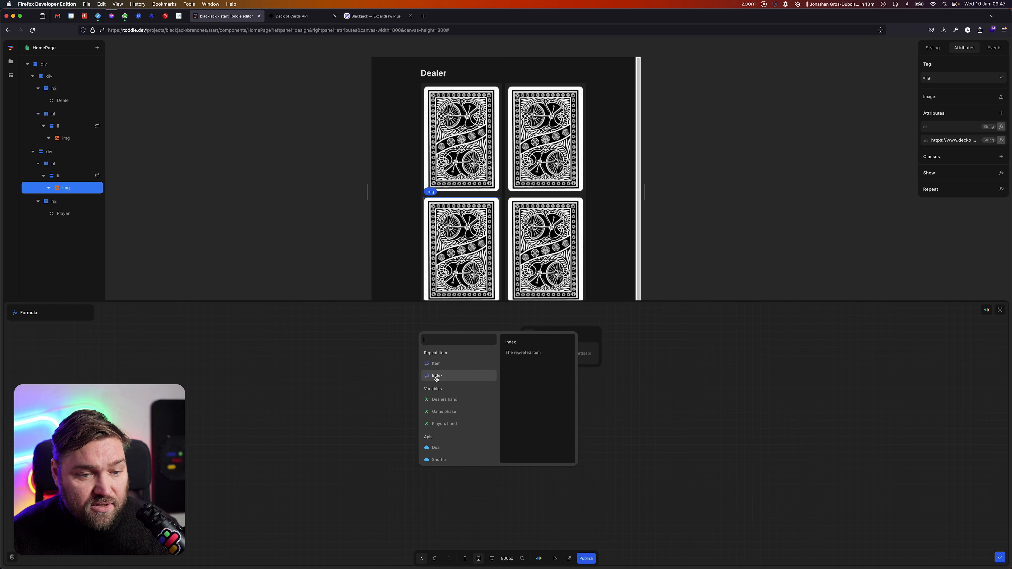
click(436, 363)
click(438, 375)
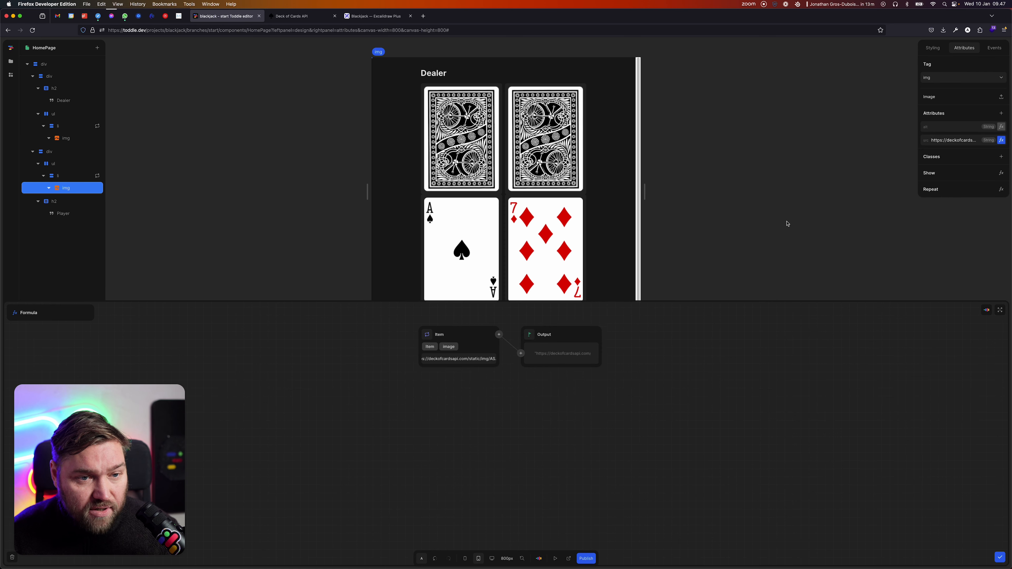
click(776, 237)
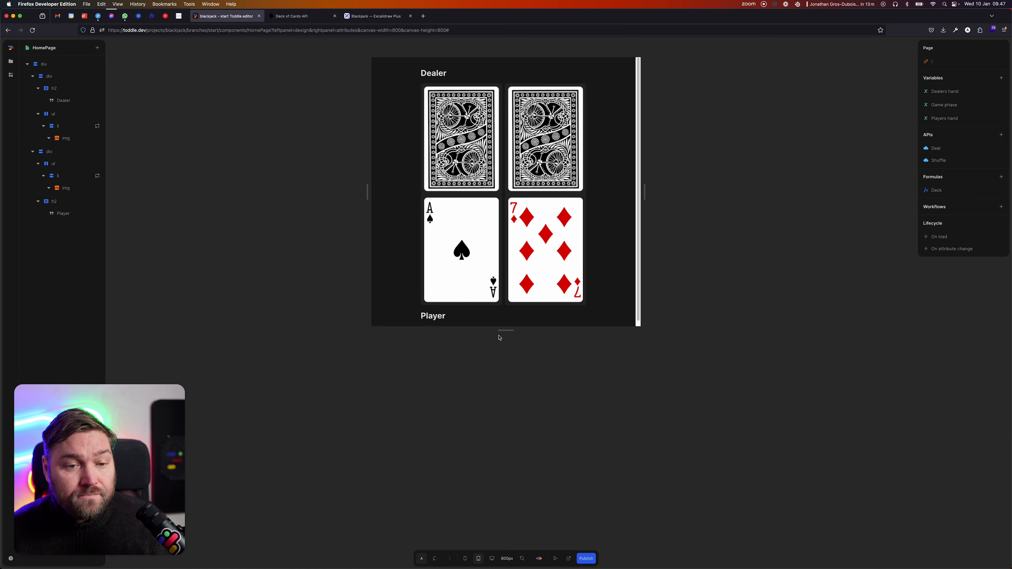
- Lengthen the preview canvas to 1140 px and spread the outermost div's centred children vertically with an auto gap
drag(503, 330, 508, 443)
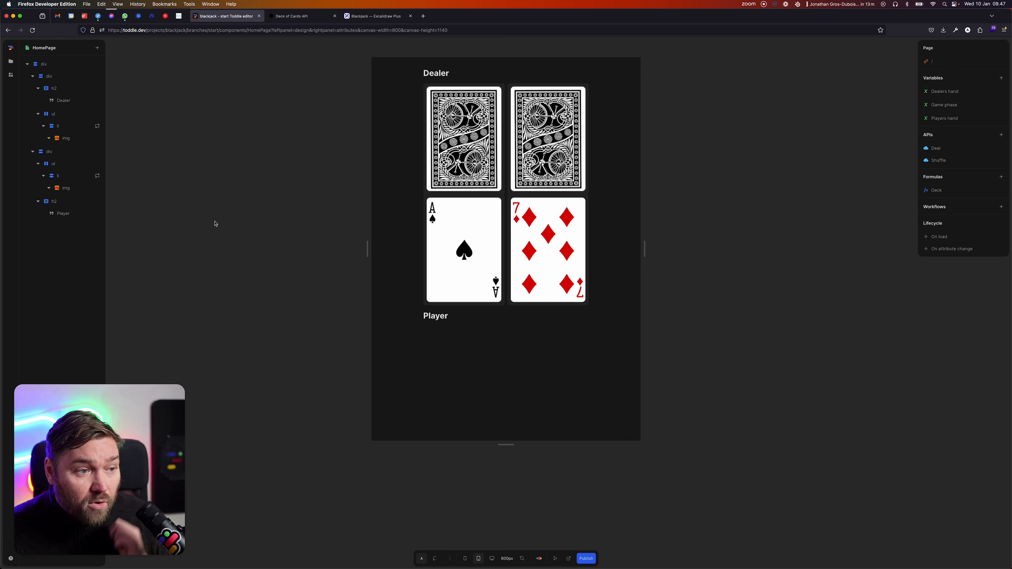
click(54, 64)
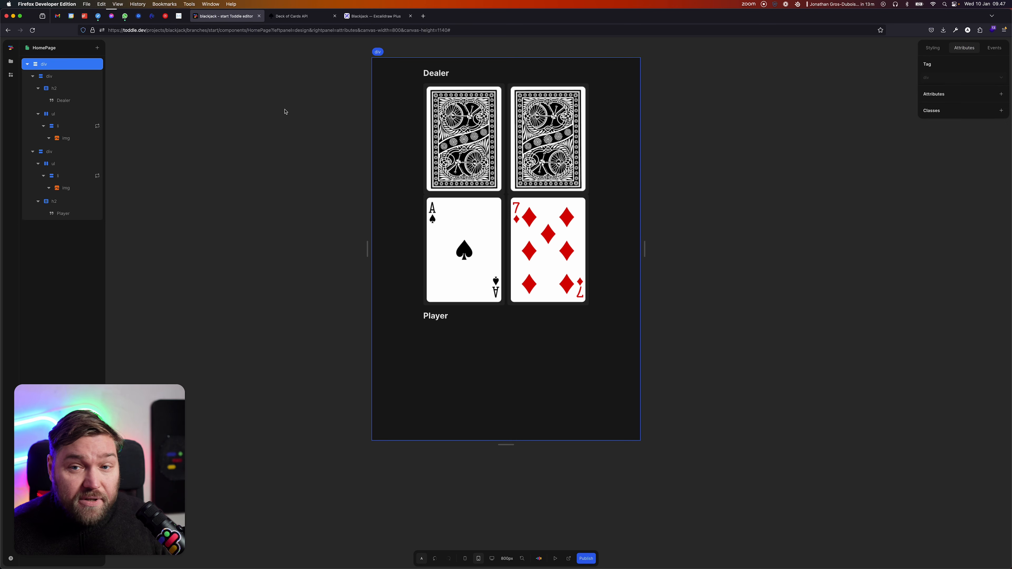
click(926, 50)
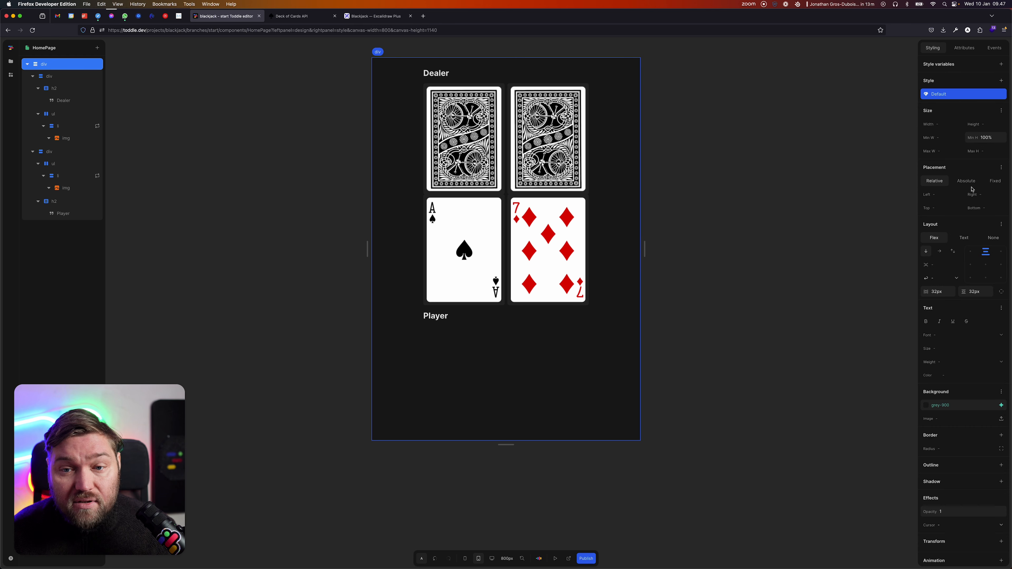
click(987, 253)
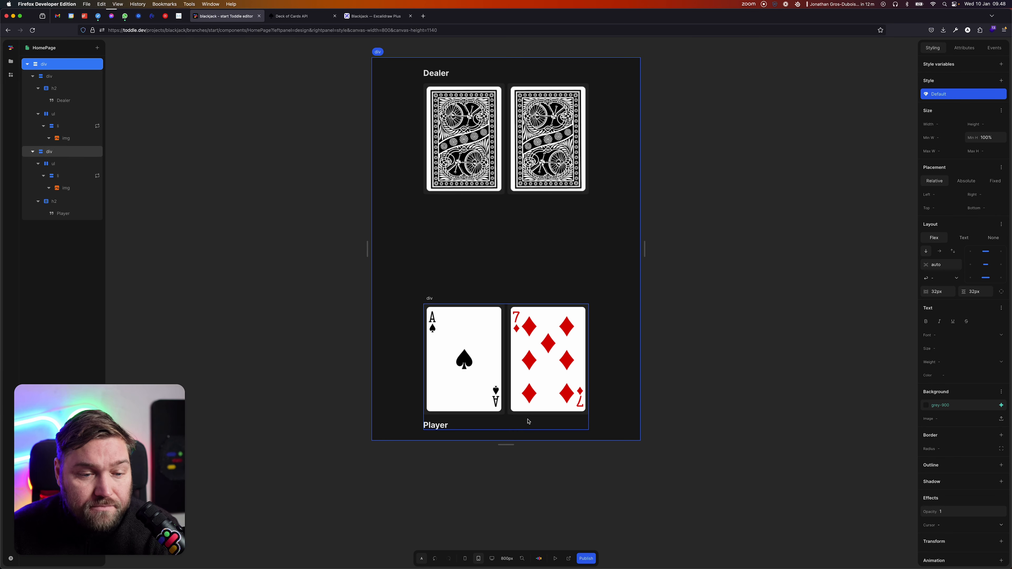
- Enlarge the preview canvas to about 1514 px wide and 1375 px high
drag(506, 444, 506, 523)
click(650, 288)
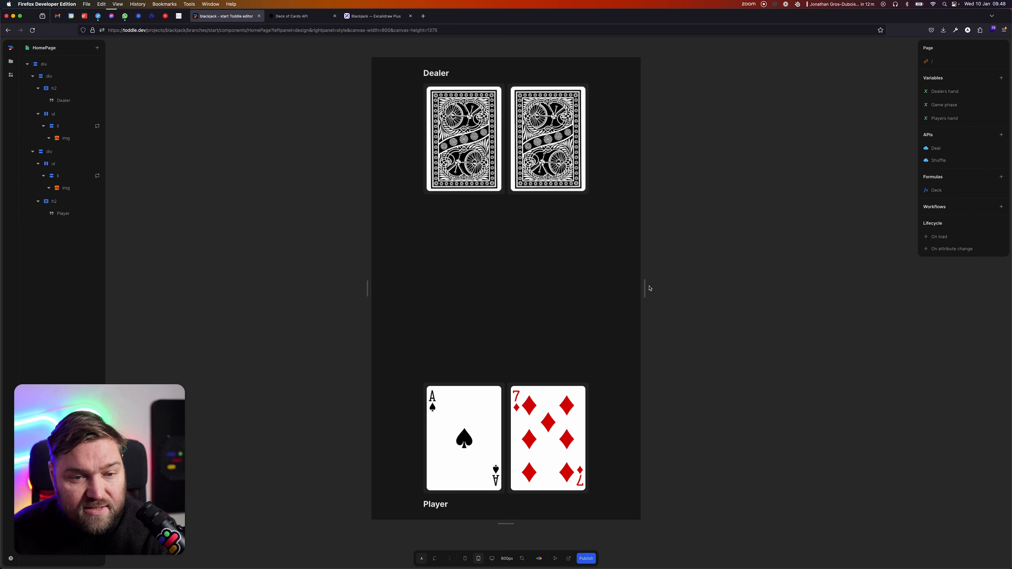
drag(653, 287, 765, 288)
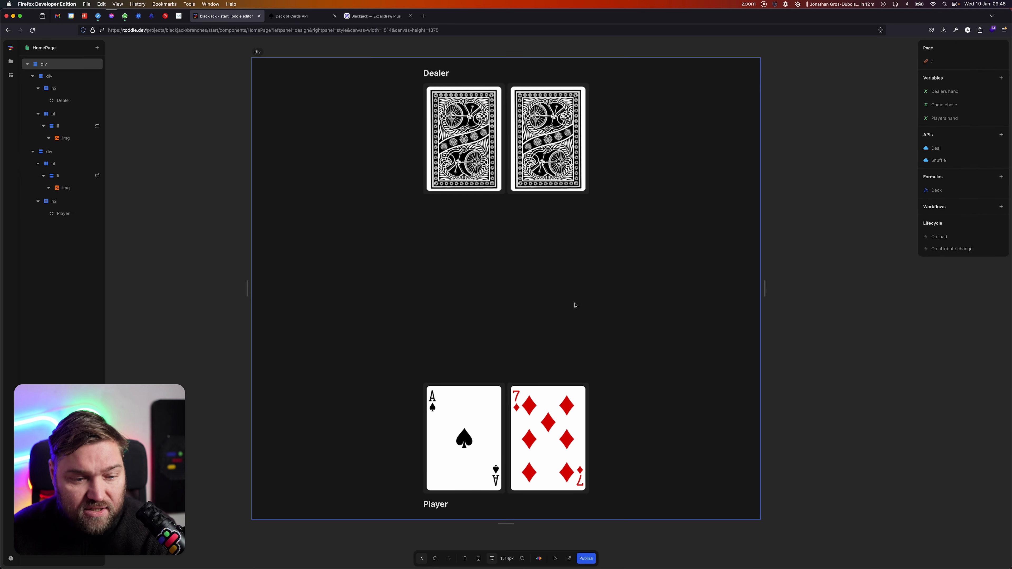
- Check the settings and current value of the Game phase variable
scroll(472, 296, down, 1)
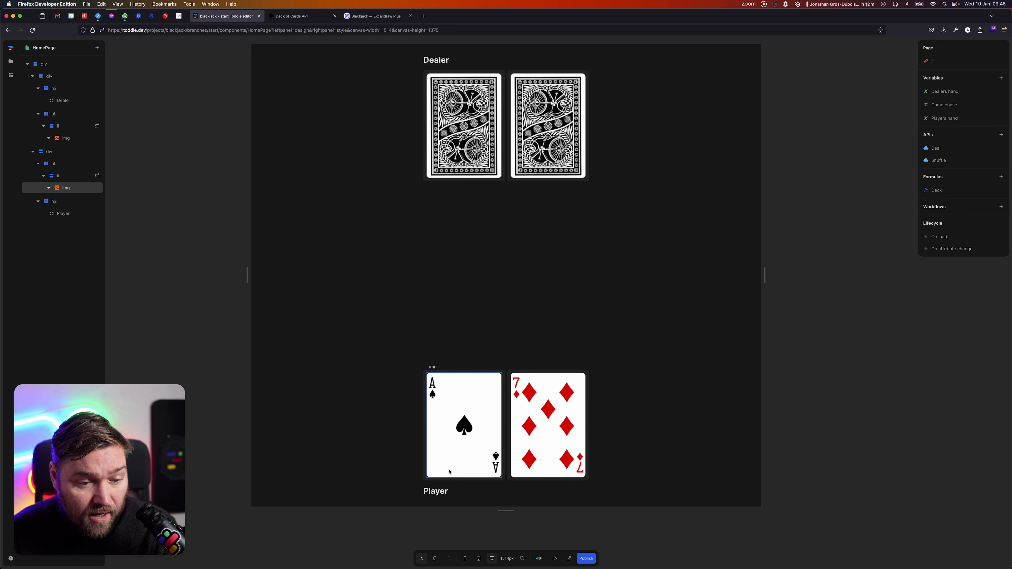
click(958, 106)
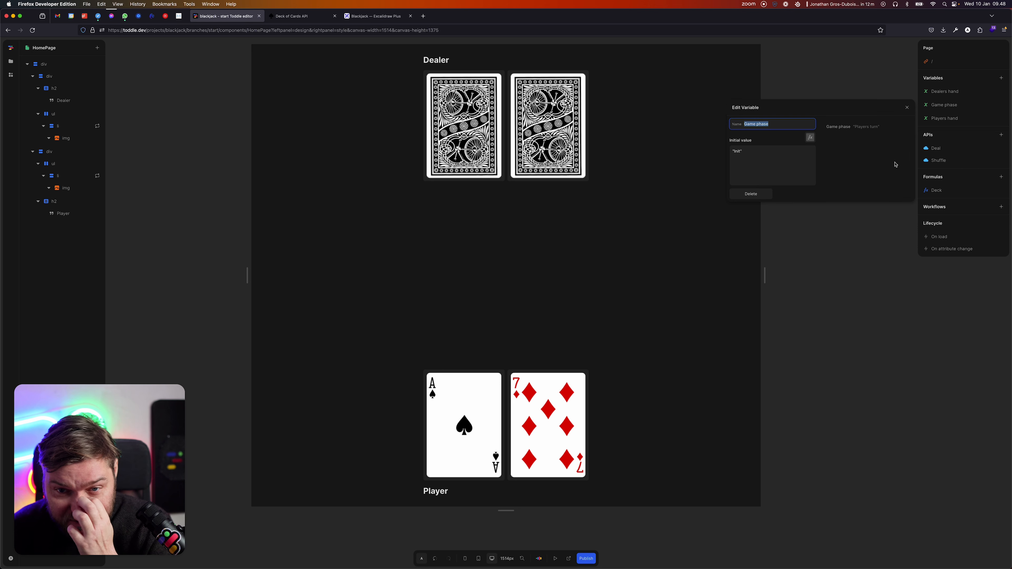
click(907, 107)
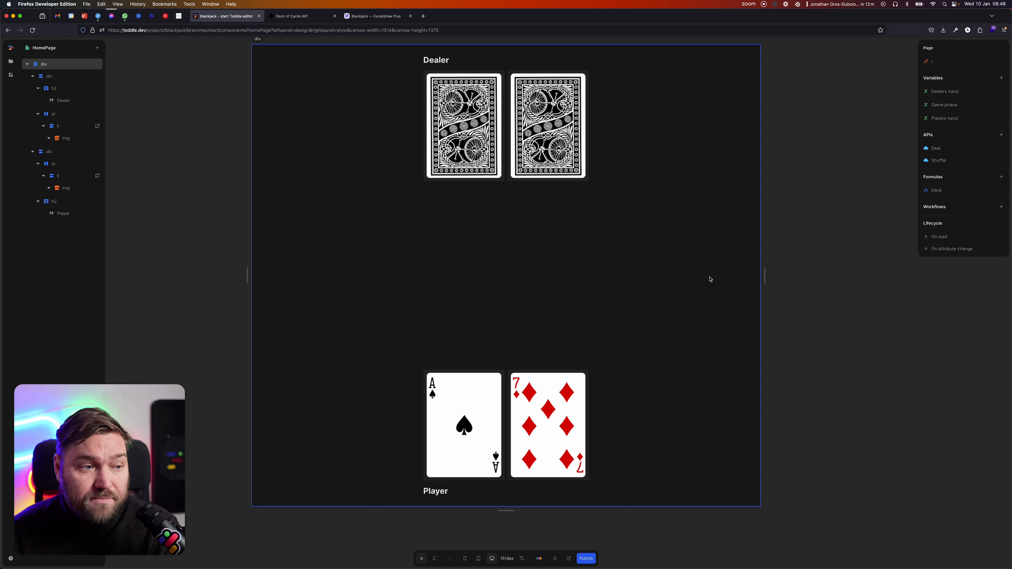
- Wrap the Player h2 heading in a new div and add an empty div after the heading inside it
scroll(555, 264, down, 4)
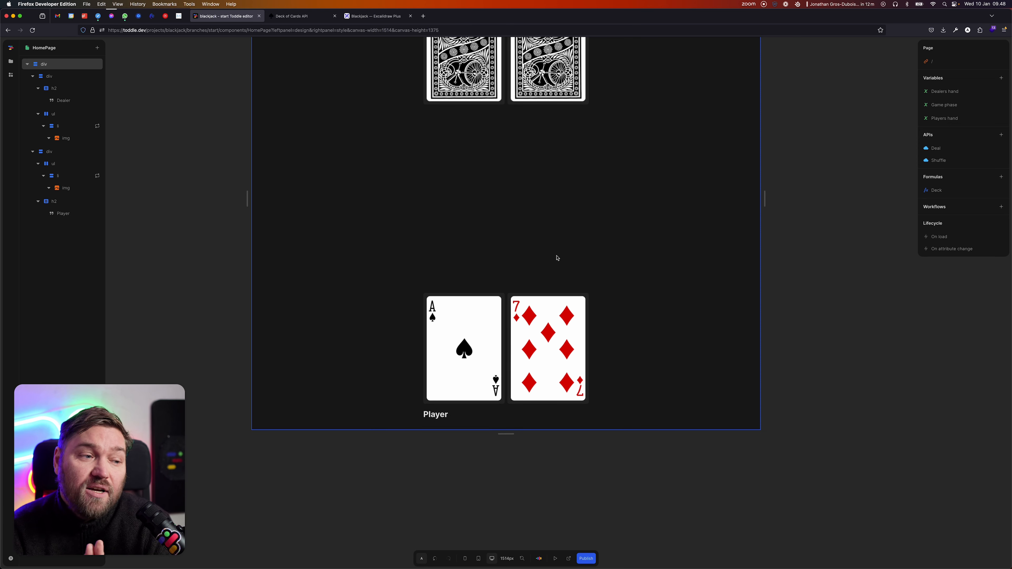
click(54, 201)
click(54, 201)
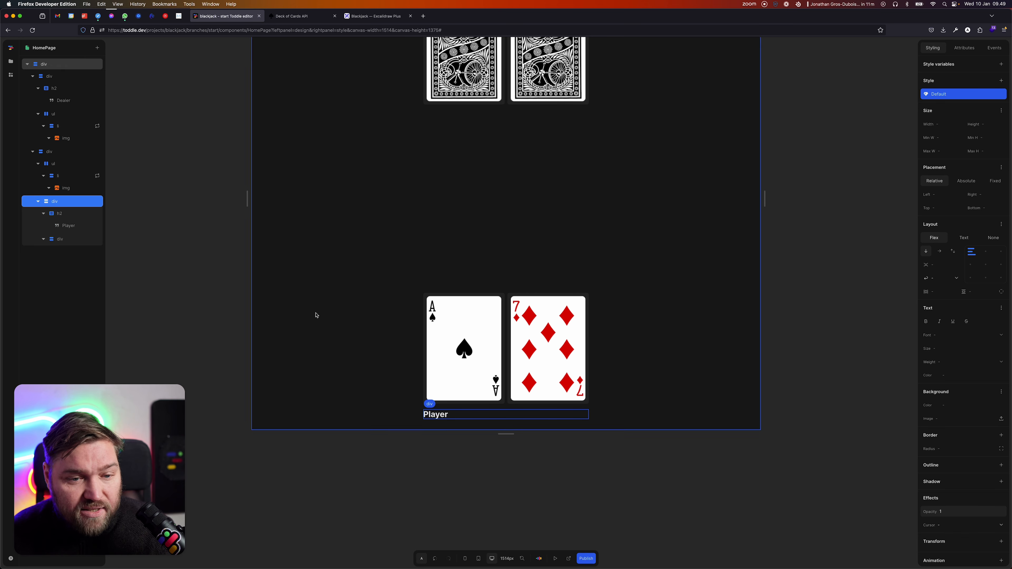
- Lay out the div around the Player heading as a vertically centred row with an auto gap between its children
click(940, 252)
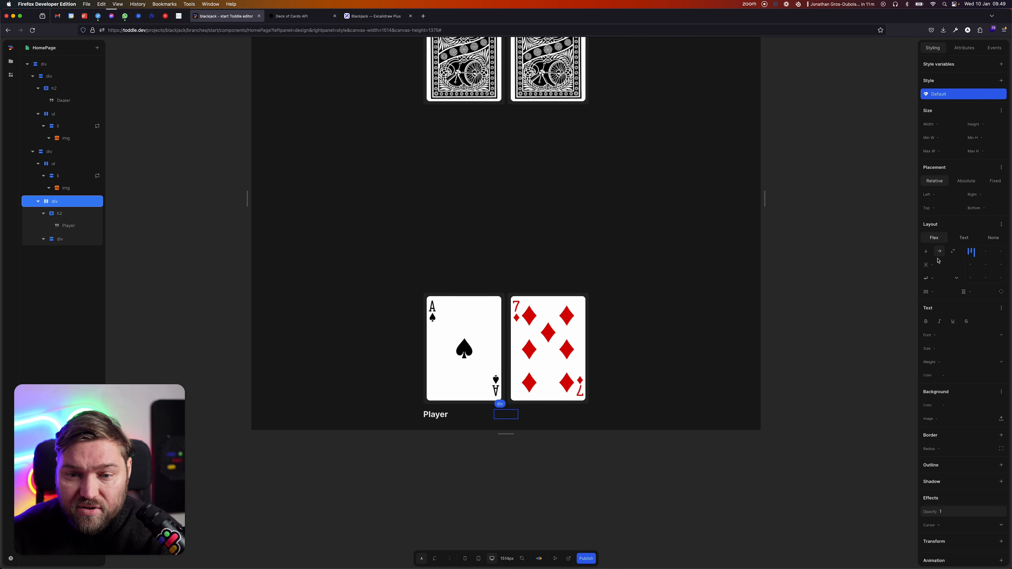
click(972, 265)
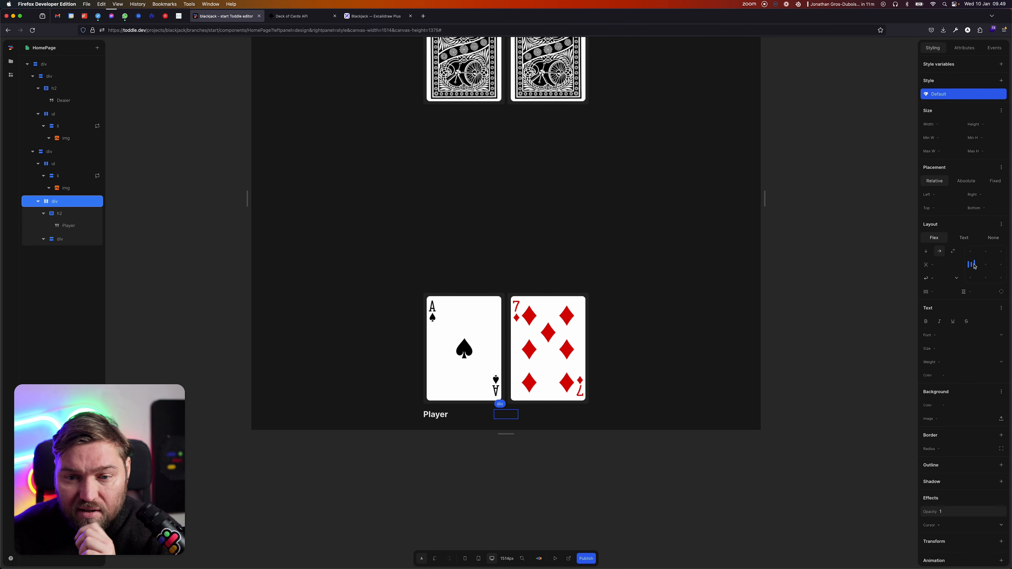
click(974, 266)
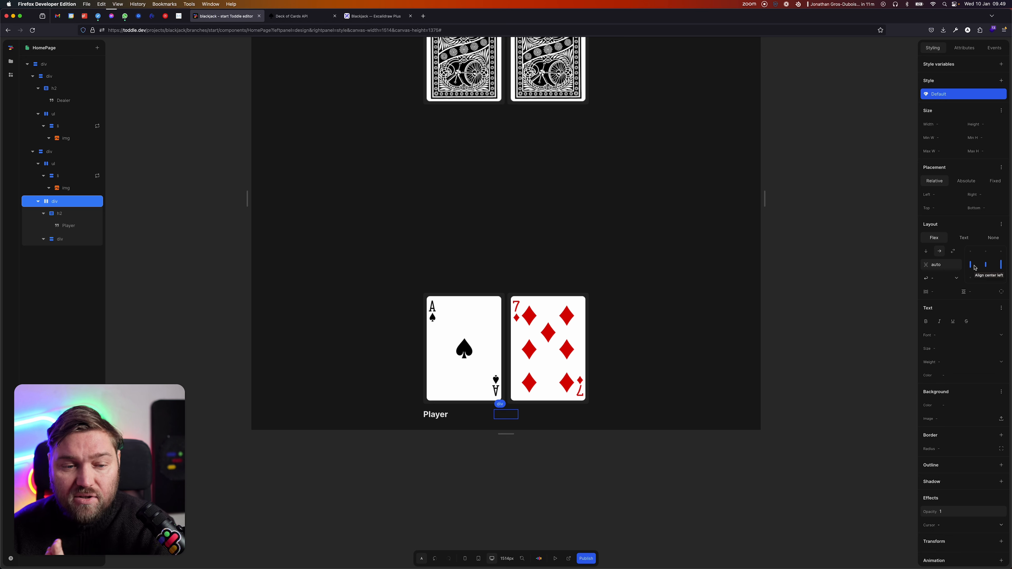
click(180, 287)
click(68, 207)
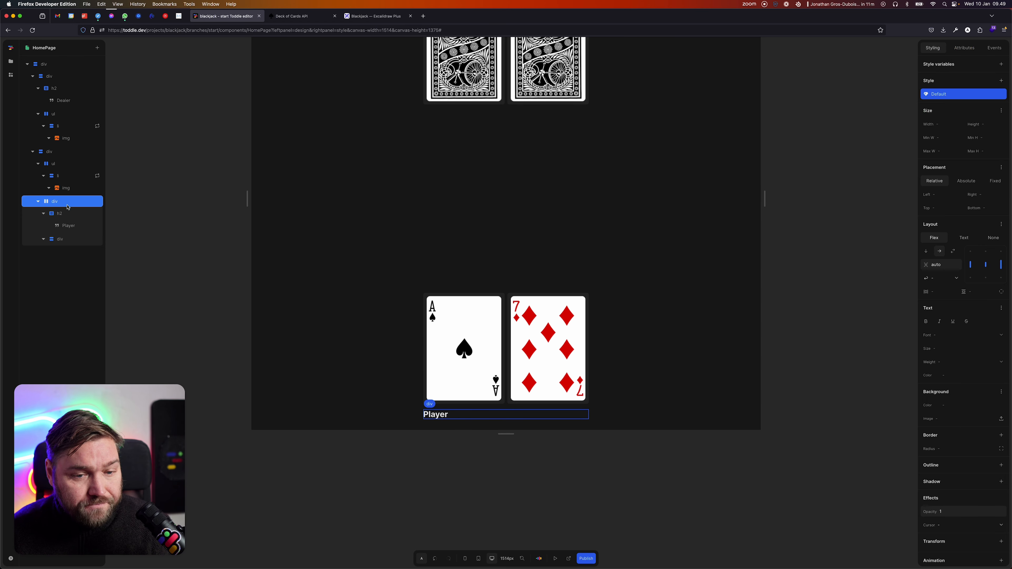
- Add a button element to the empty div beside the Player heading and duplicate it
click(68, 239)
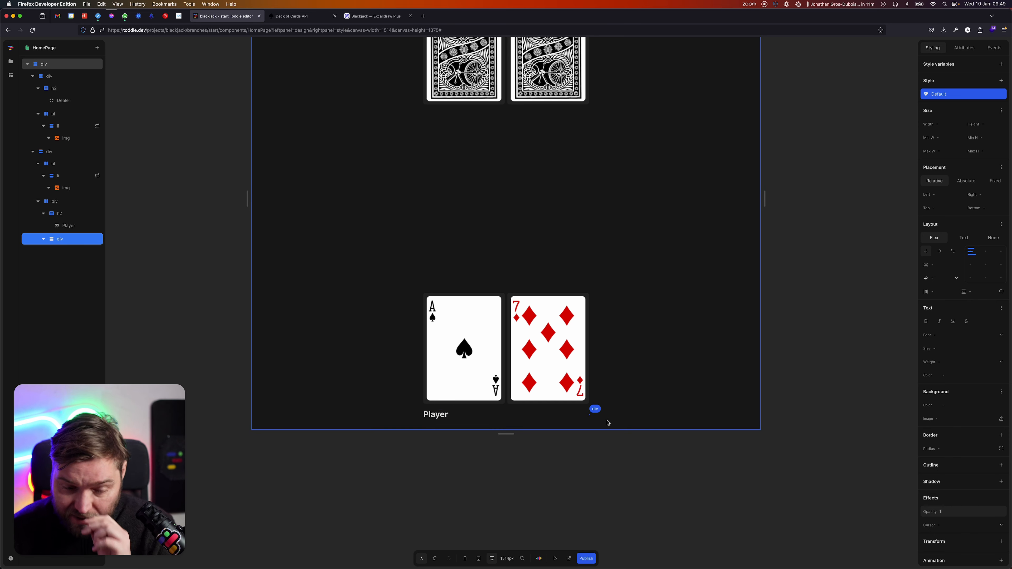
text(a)
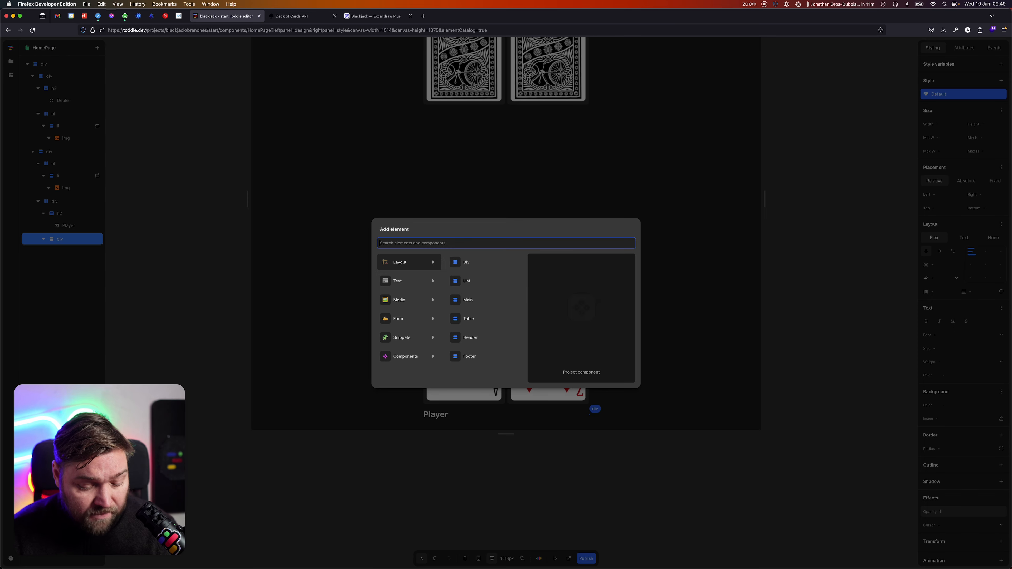
text(button)
key(Return)
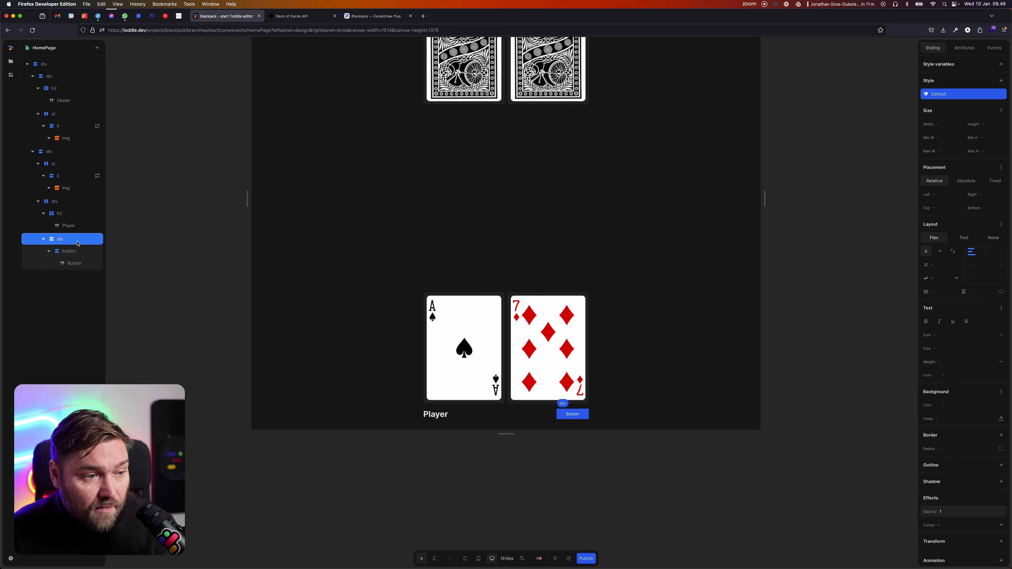
drag(69, 252, 66, 244)
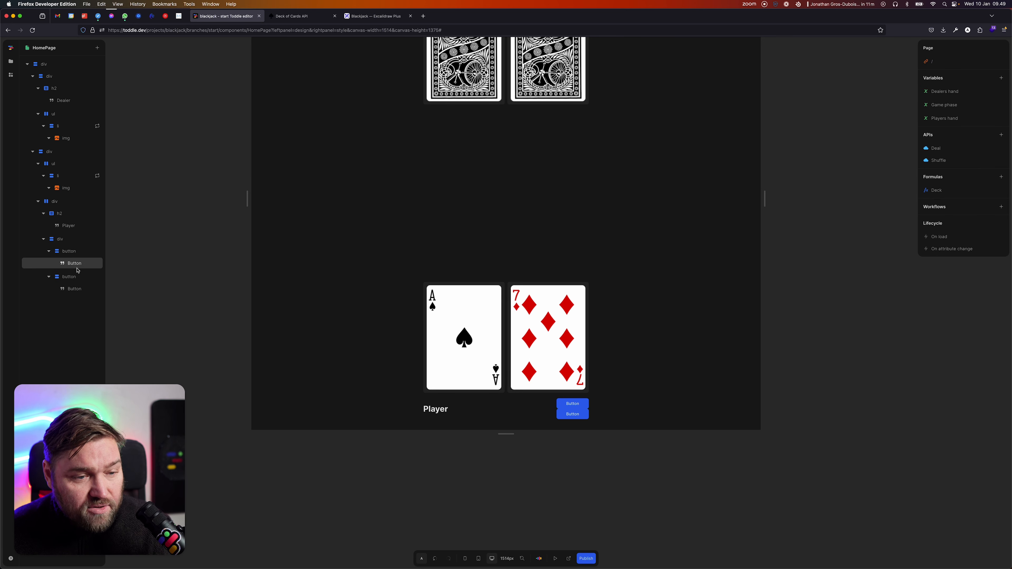
- Arrange the two buttons' parent div as a row with an 8px gap
click(77, 241)
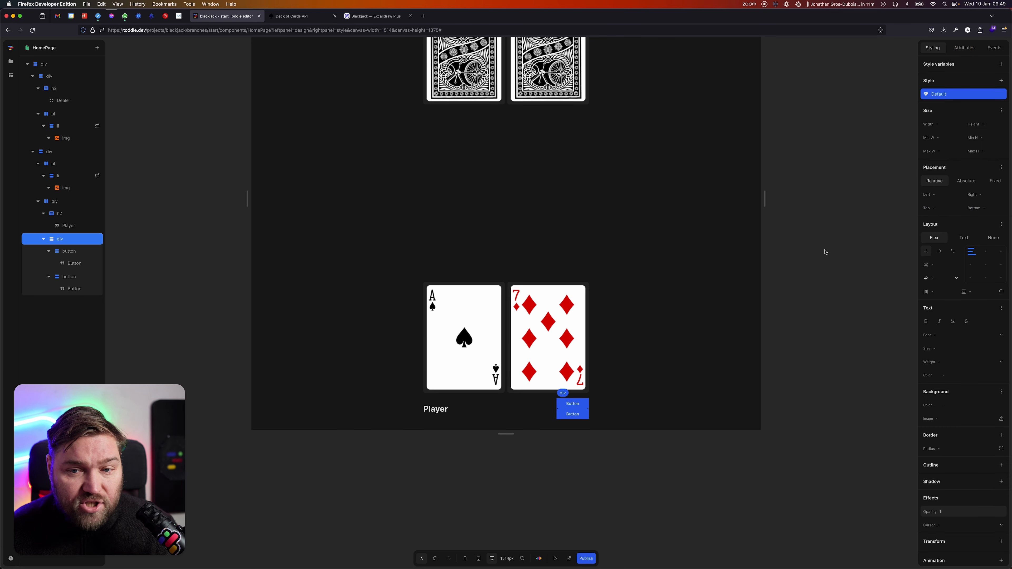
click(939, 251)
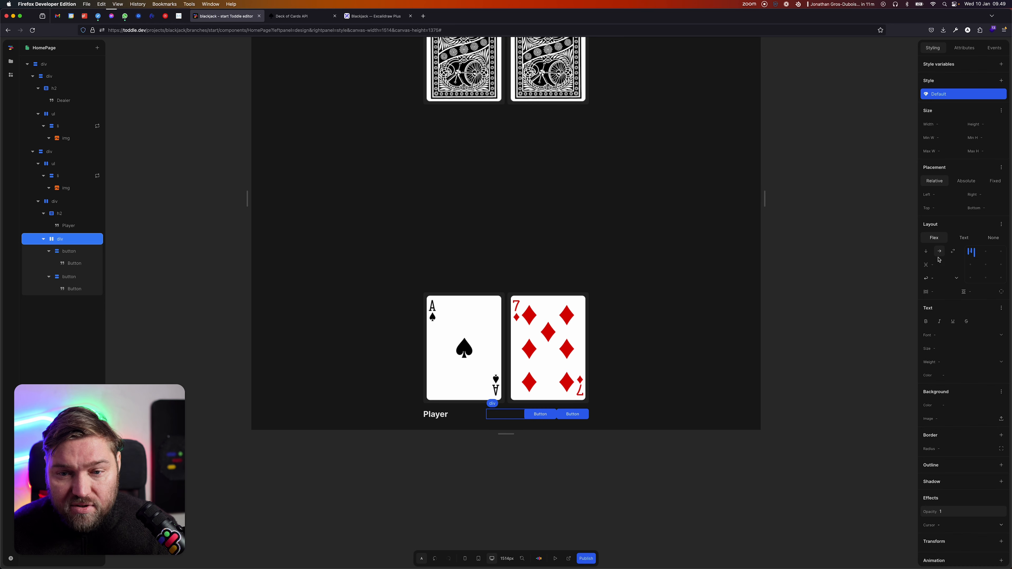
click(943, 265)
text(8)
key(Tab)
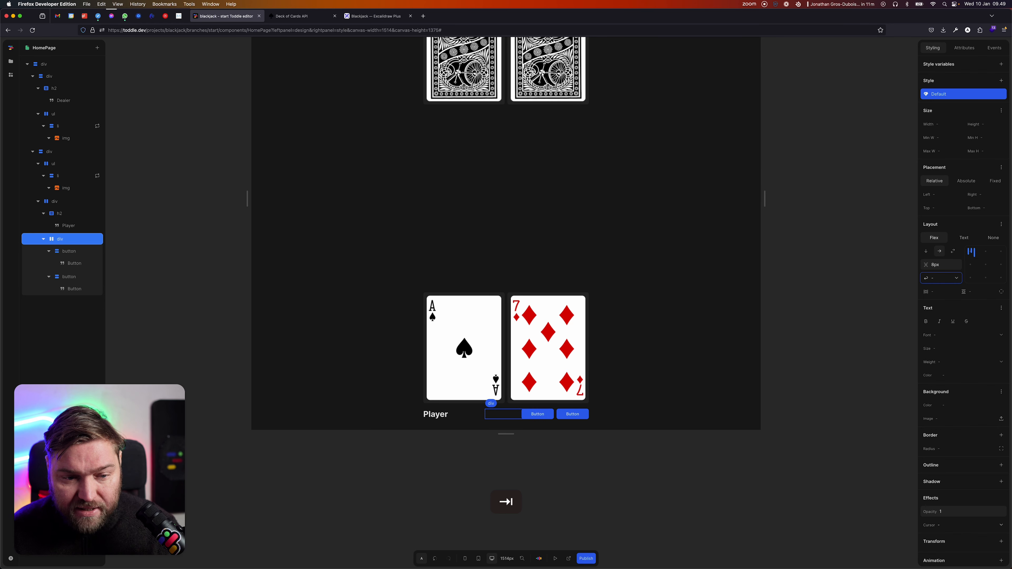
click(883, 394)
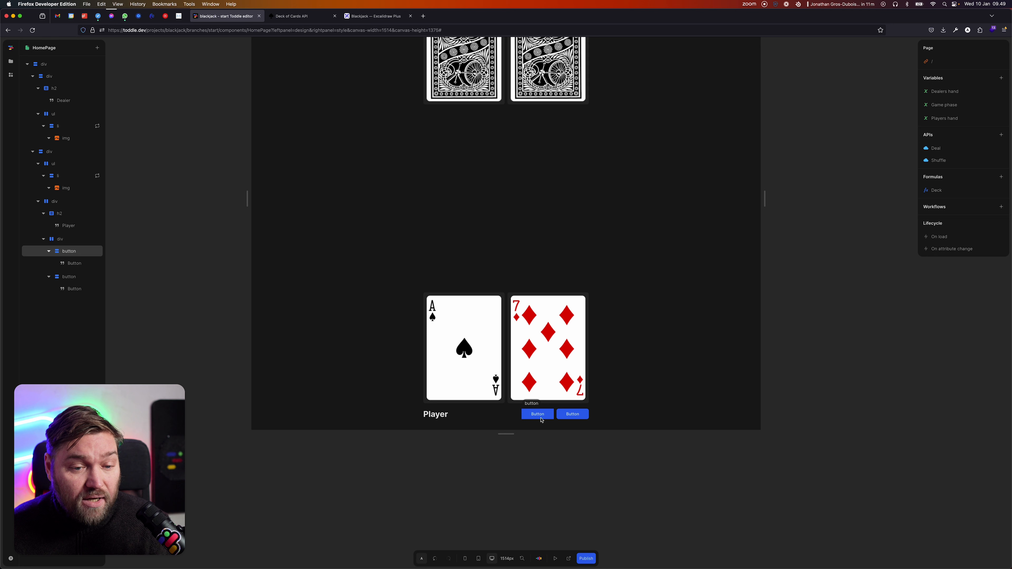
click(79, 293)
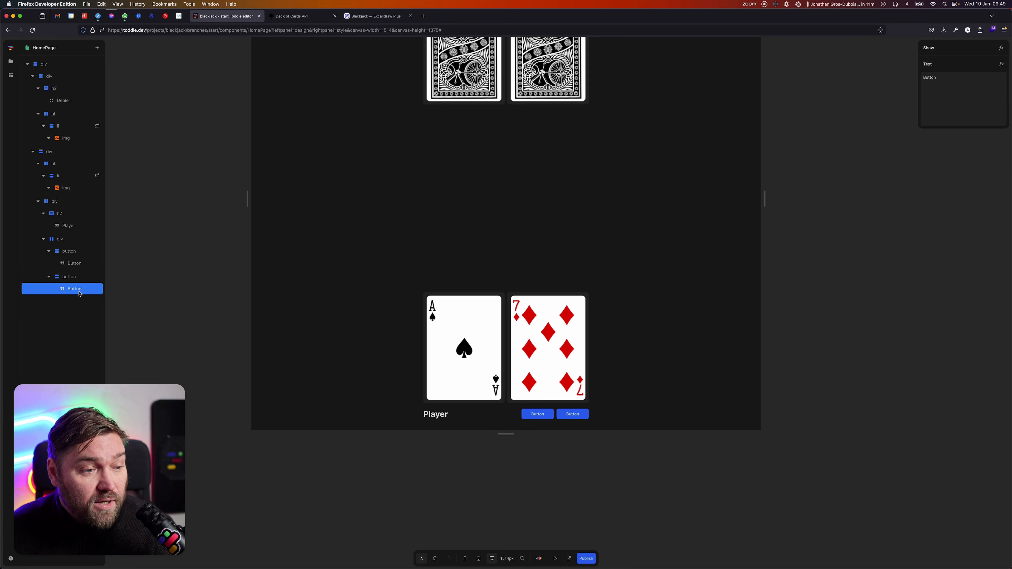
click(987, 102)
text(Hi9t)
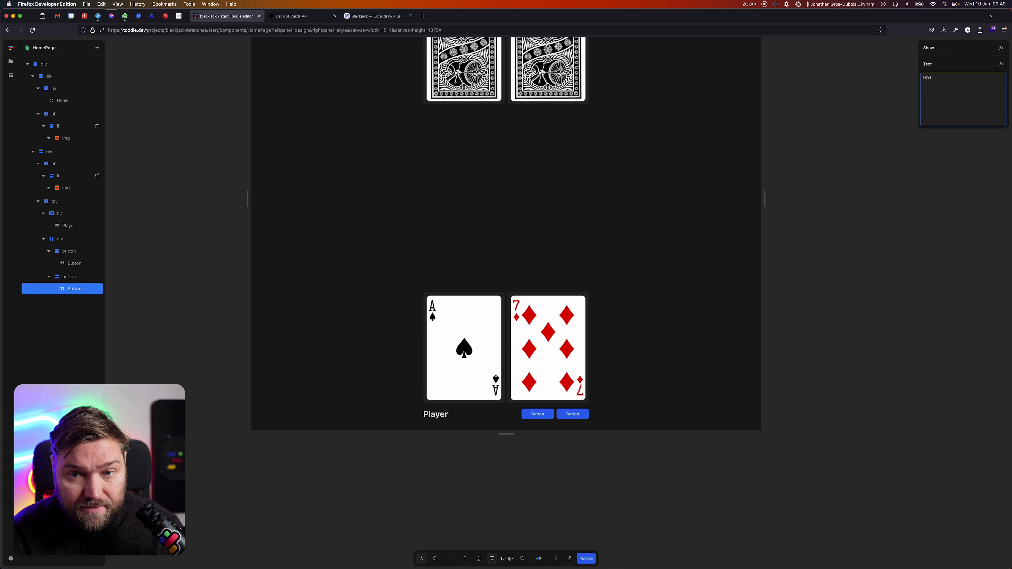
key(Tab)
key(Escape)
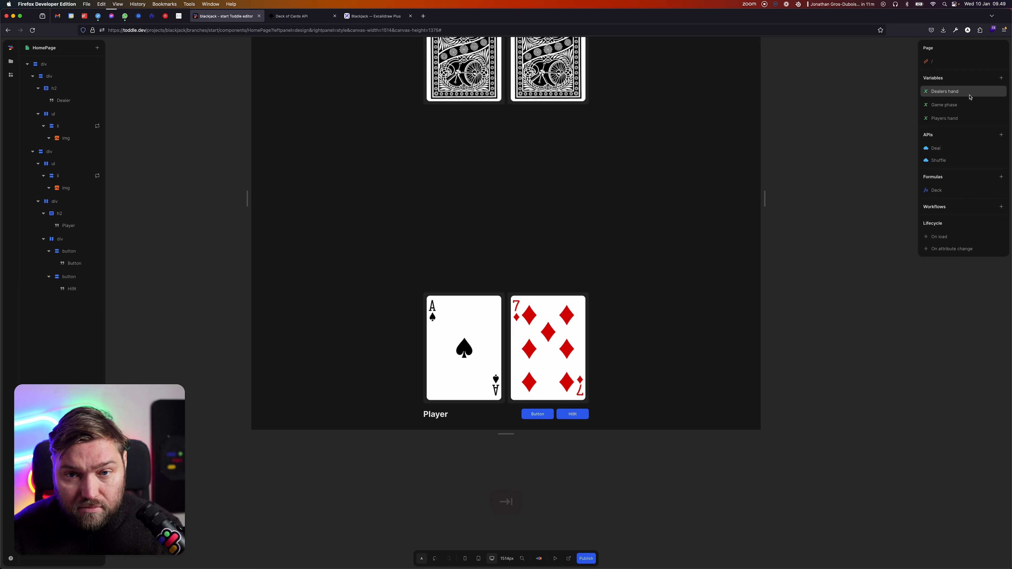
- Set the second button's text to "Hit" and the first button's text to "Stay"
click(74, 289)
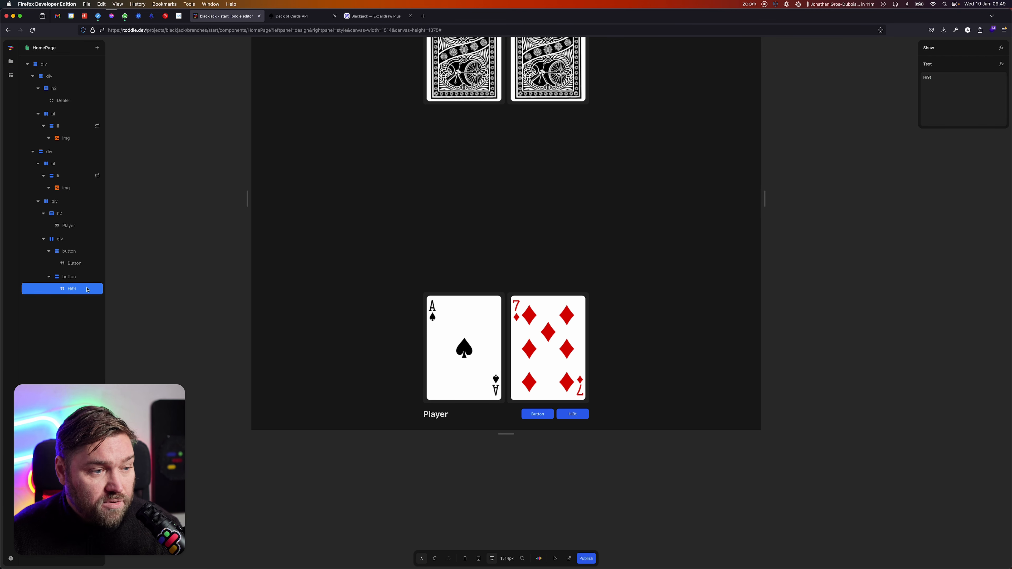
click(980, 102)
text(Hit)
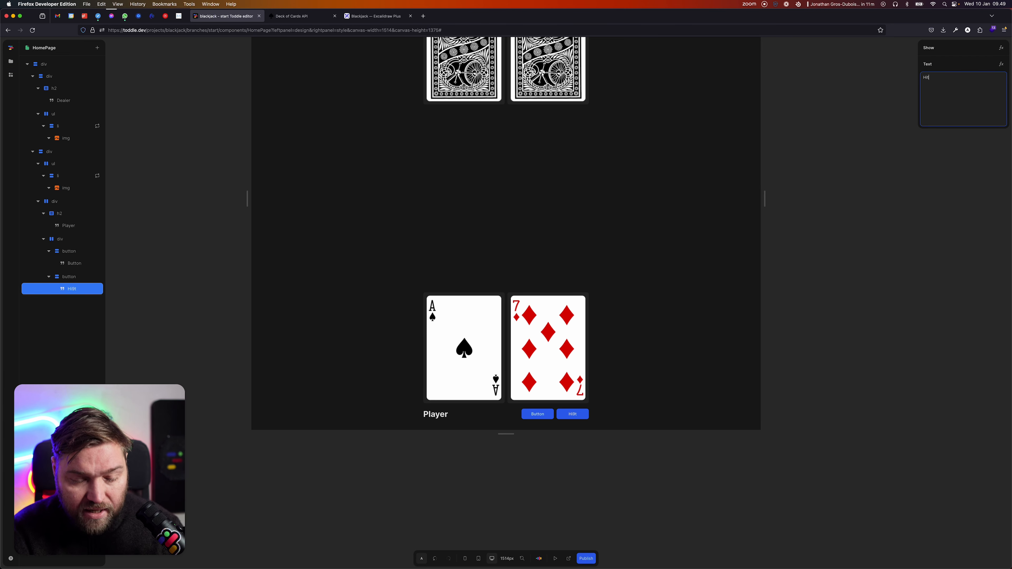
key(Tab)
click(79, 268)
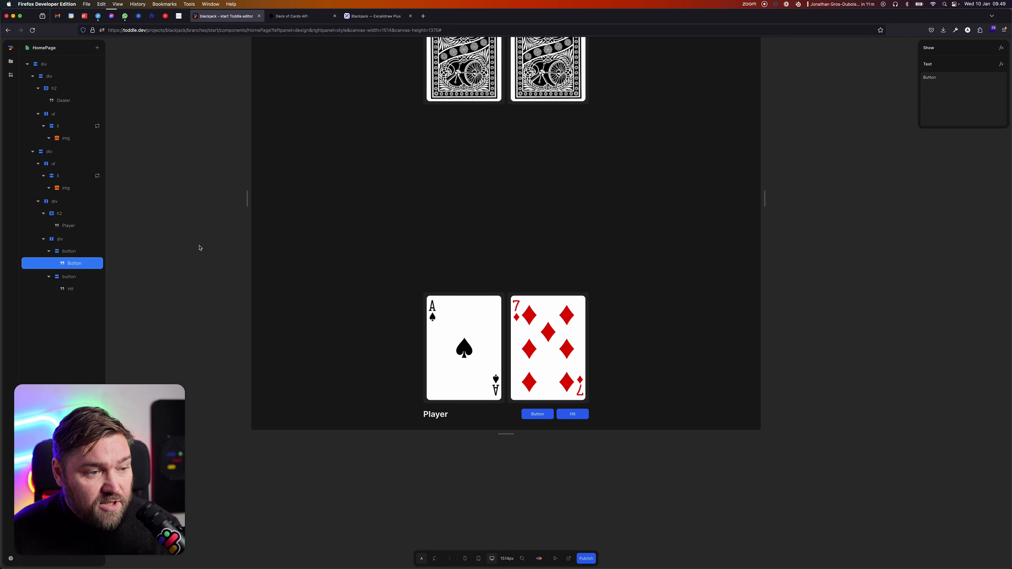
click(963, 84)
text(Stay)
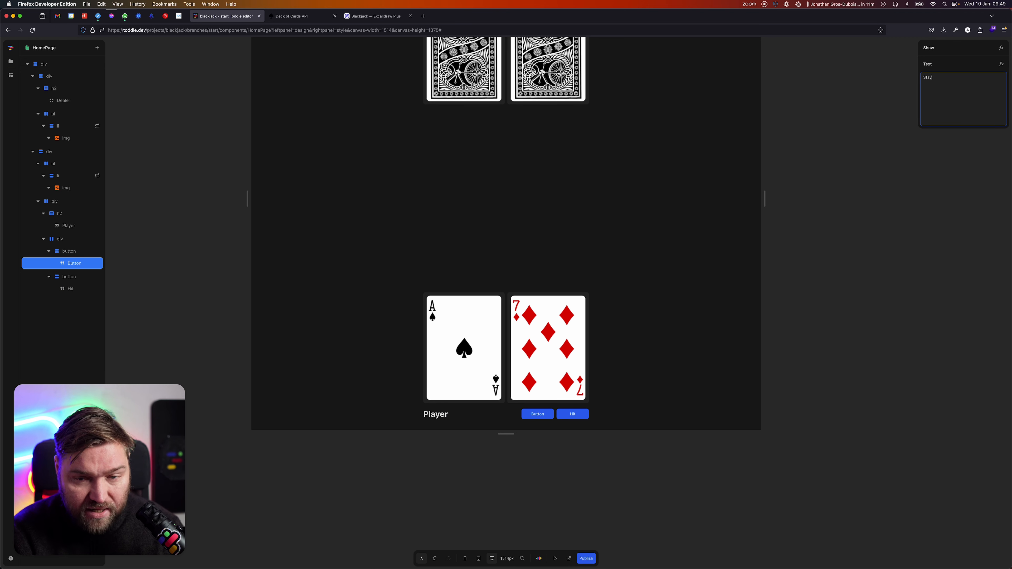
key(Tab)
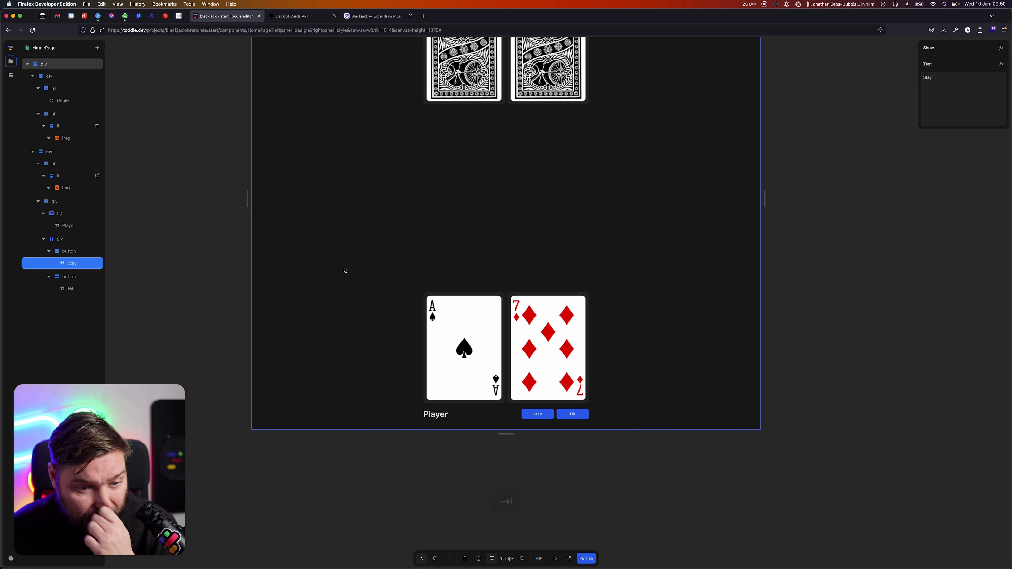
- Give the Stay button a grey-700 default background and a grey-600 hover background, and preview it in test mode
click(70, 250)
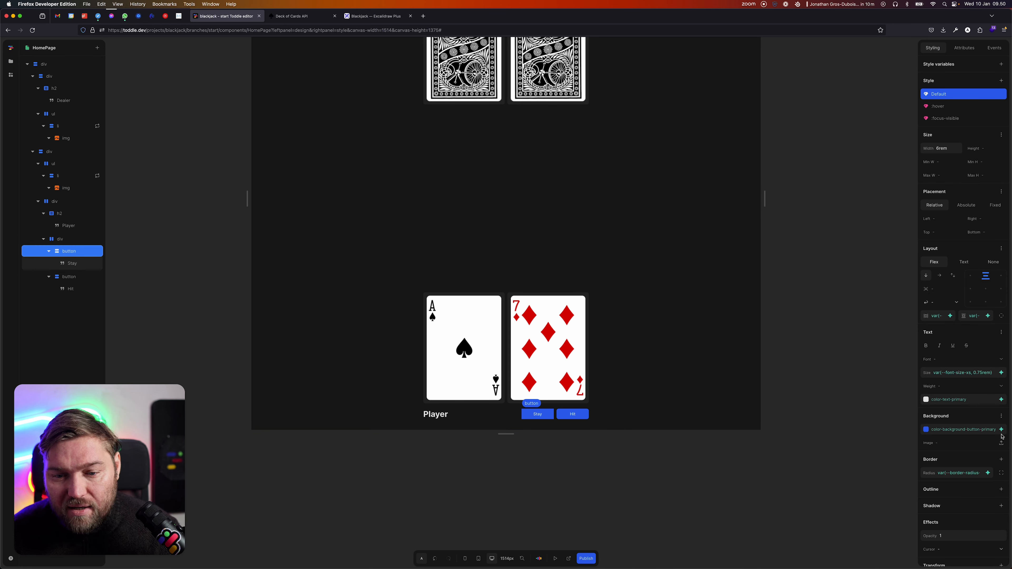
scroll(1000, 431, down, 1)
click(1001, 422)
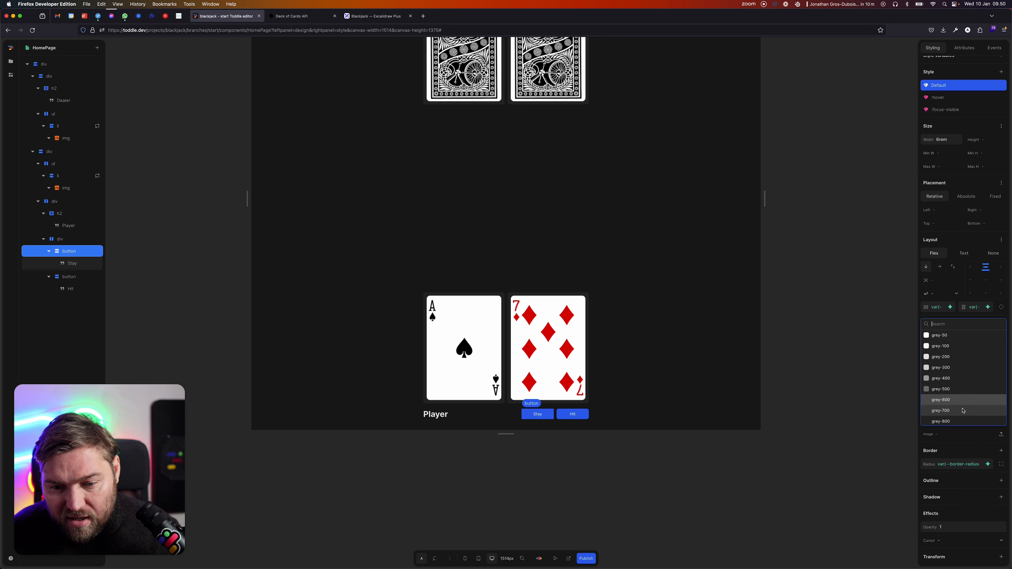
click(964, 419)
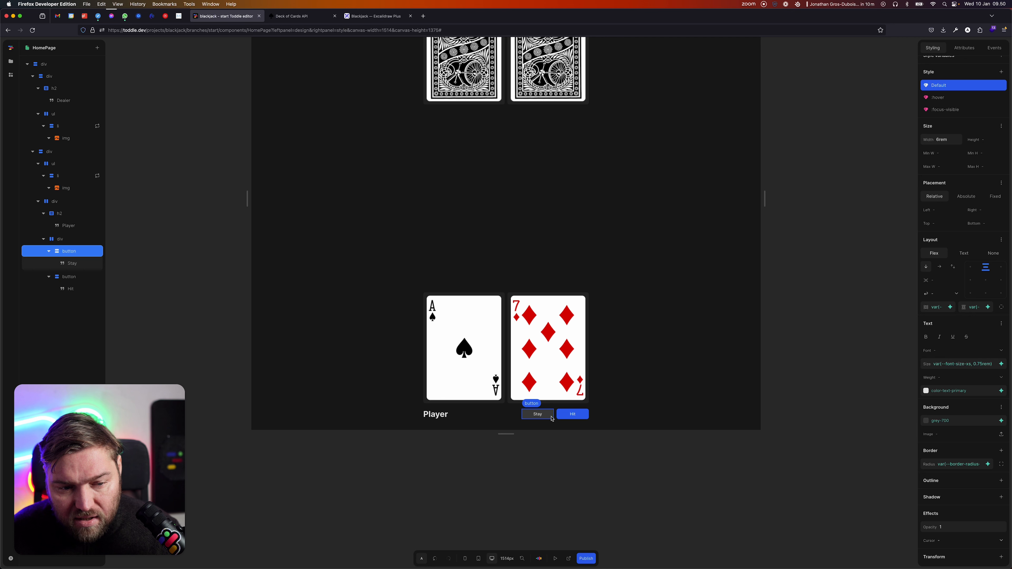
click(944, 97)
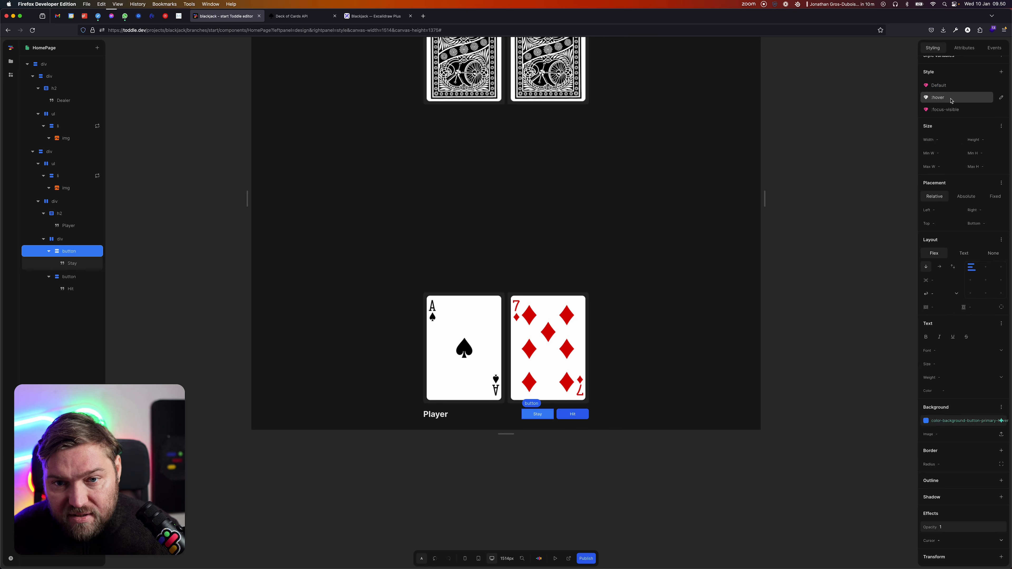
click(1001, 420)
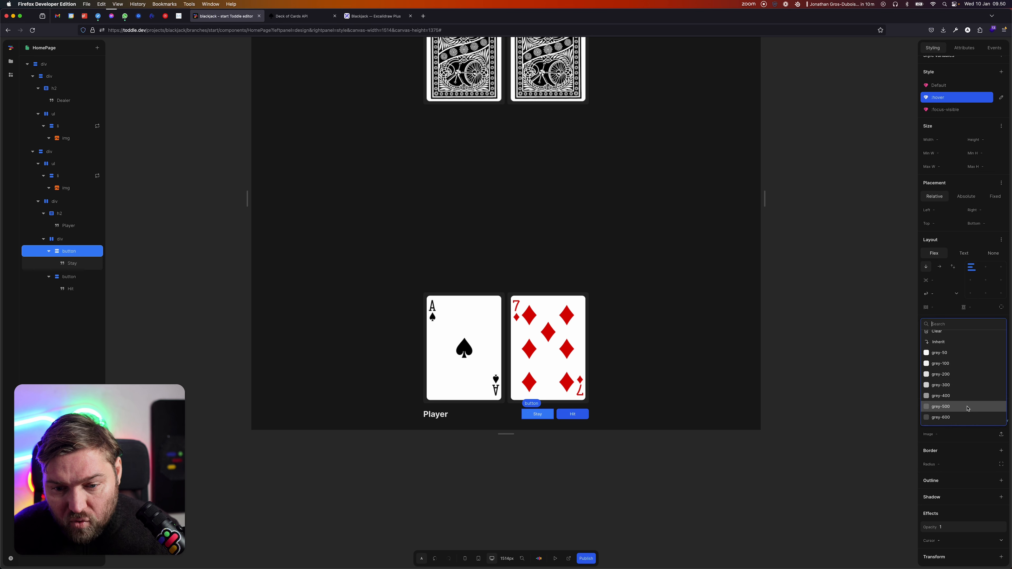
click(961, 418)
key(t)
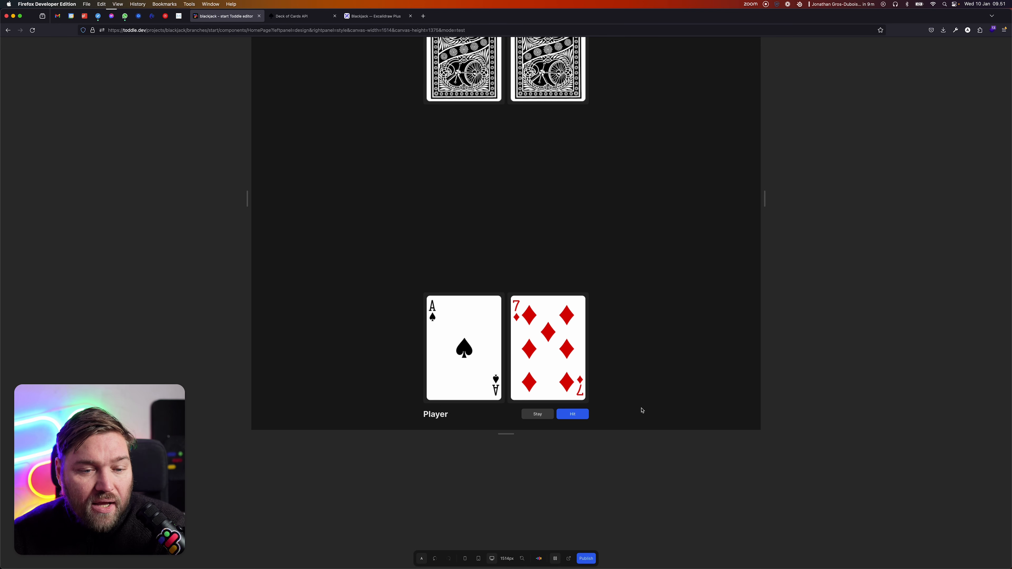
key(p)
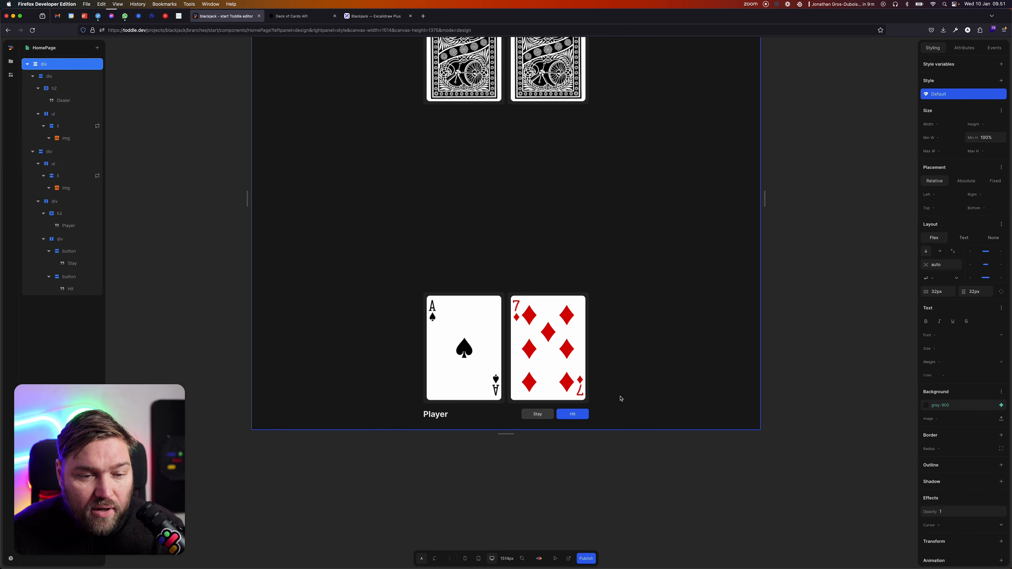
- Add a click event to the Stay button that sets the Game phase variable to "Dealers turn"
click(550, 412)
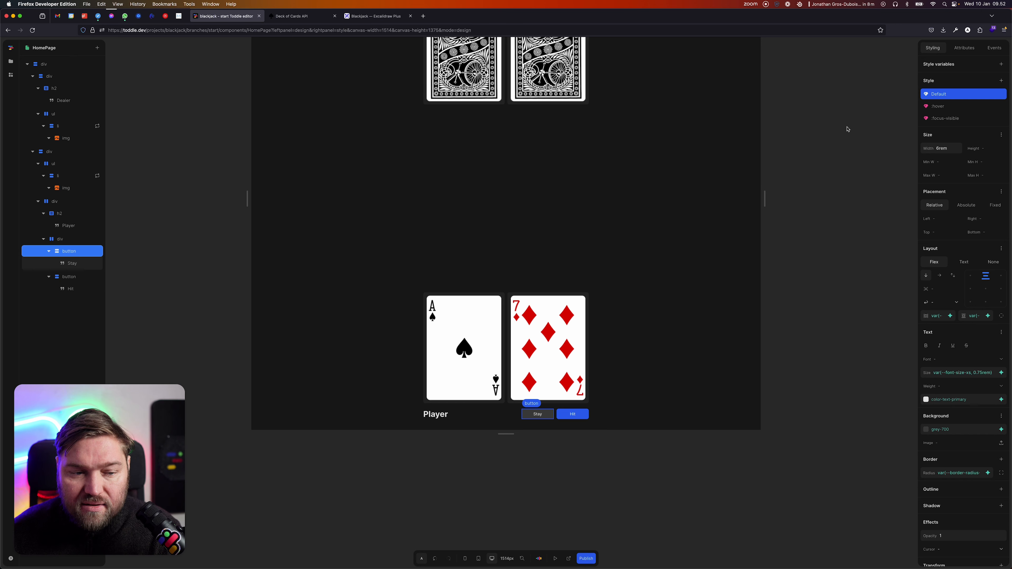
click(994, 47)
click(940, 77)
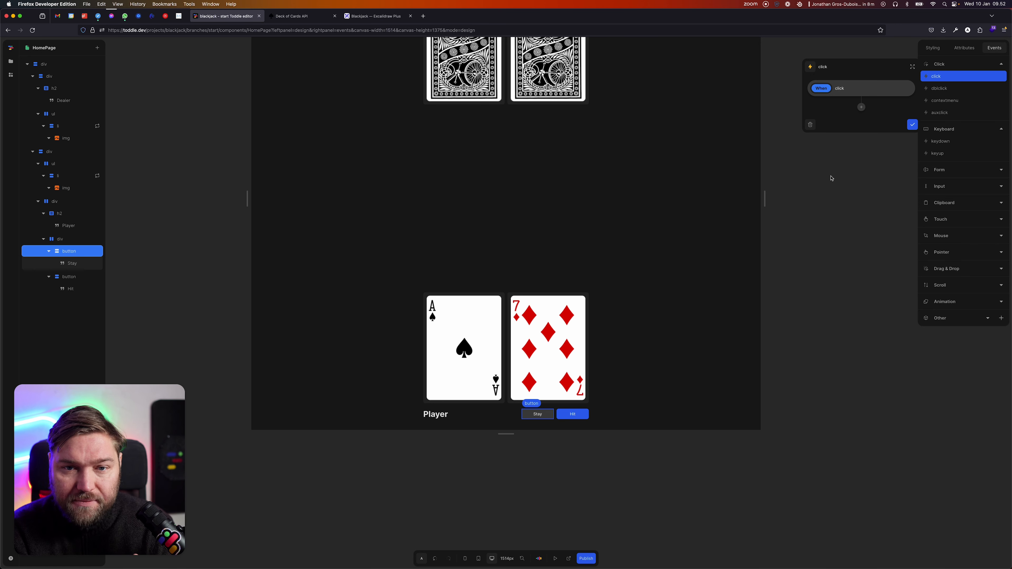
click(861, 107)
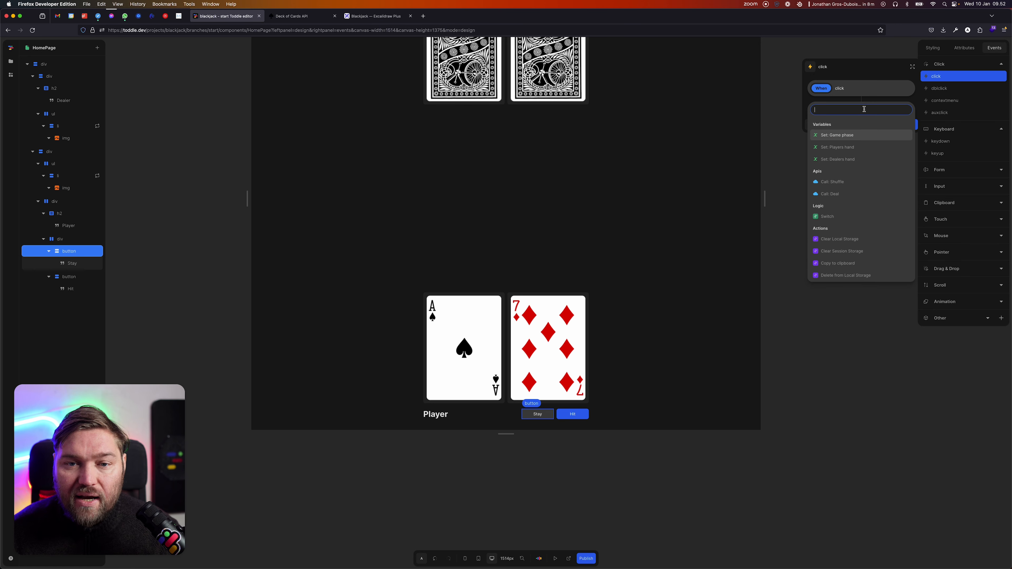
click(860, 134)
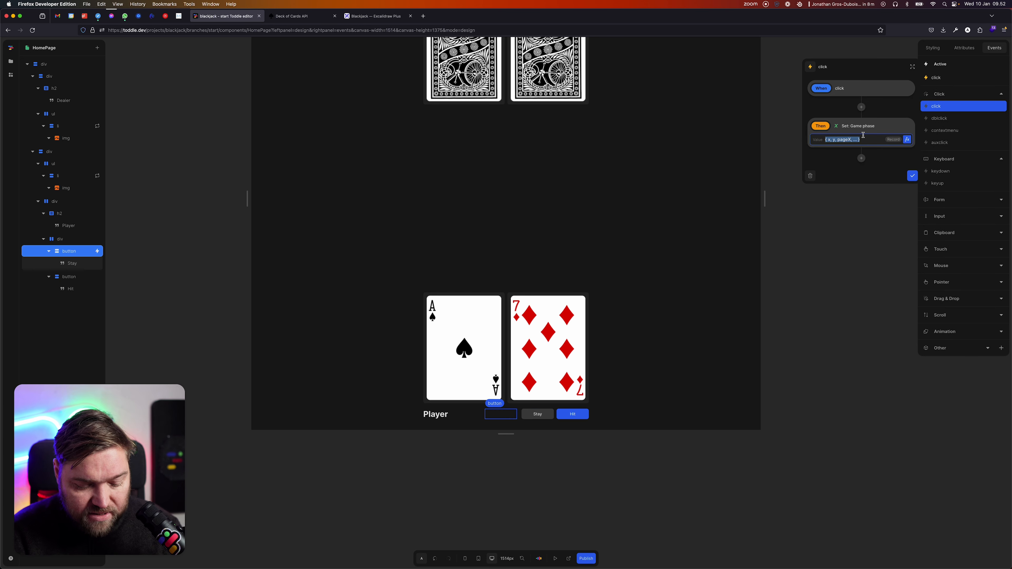
text(Dealers)
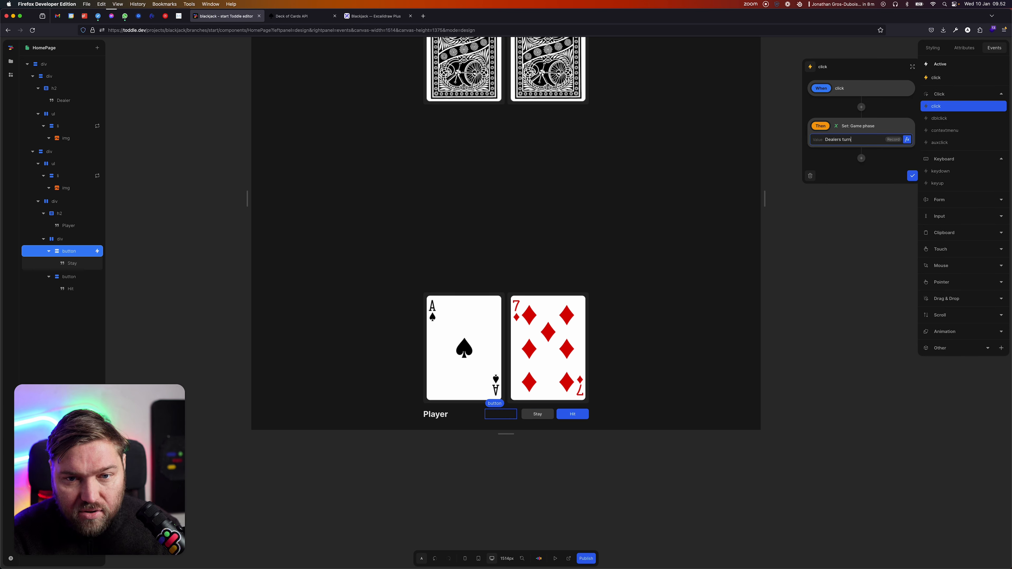
text( turn)
key(Tab)
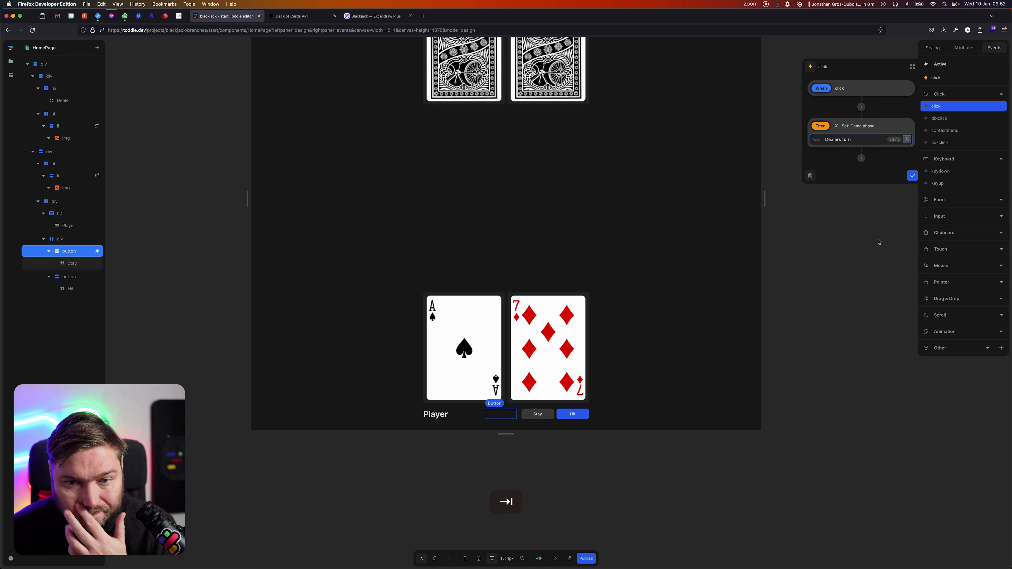
click(912, 176)
click(801, 324)
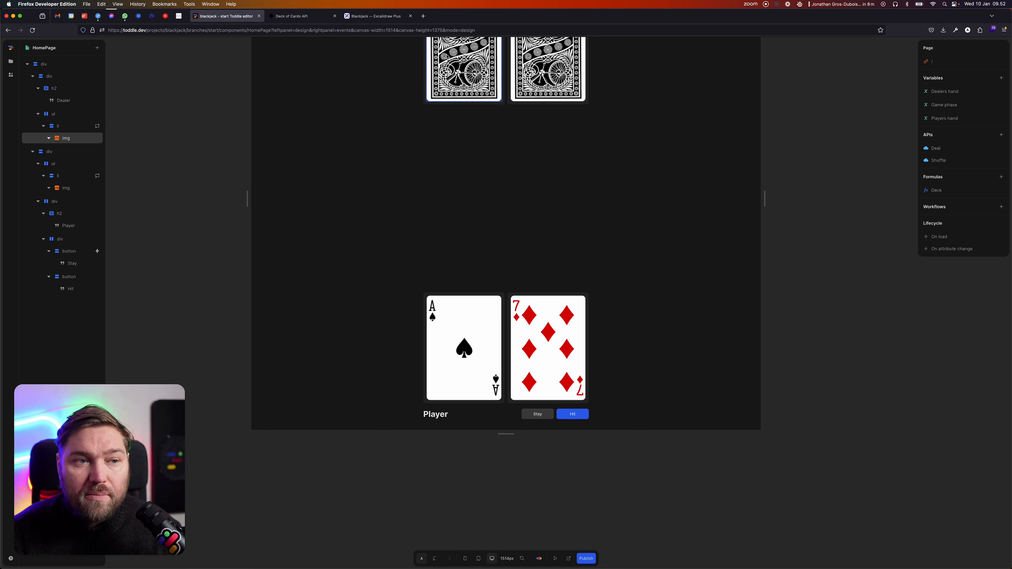
- Switch to the Deck of Cards API documentation and copy the Draw a Card request URL
click(302, 16)
scroll(518, 163, up, 20)
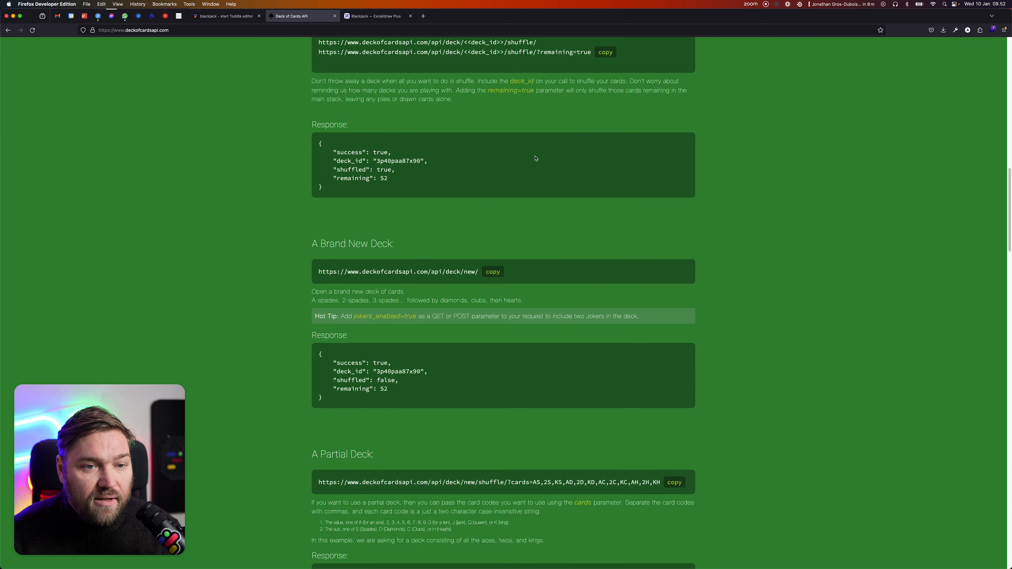
scroll(550, 199, down, 10)
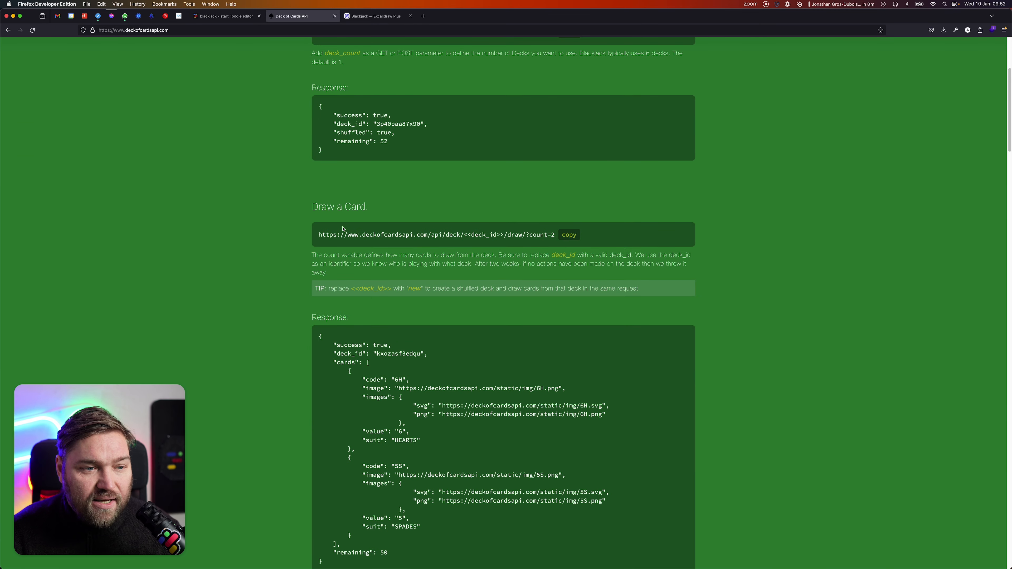
click(569, 235)
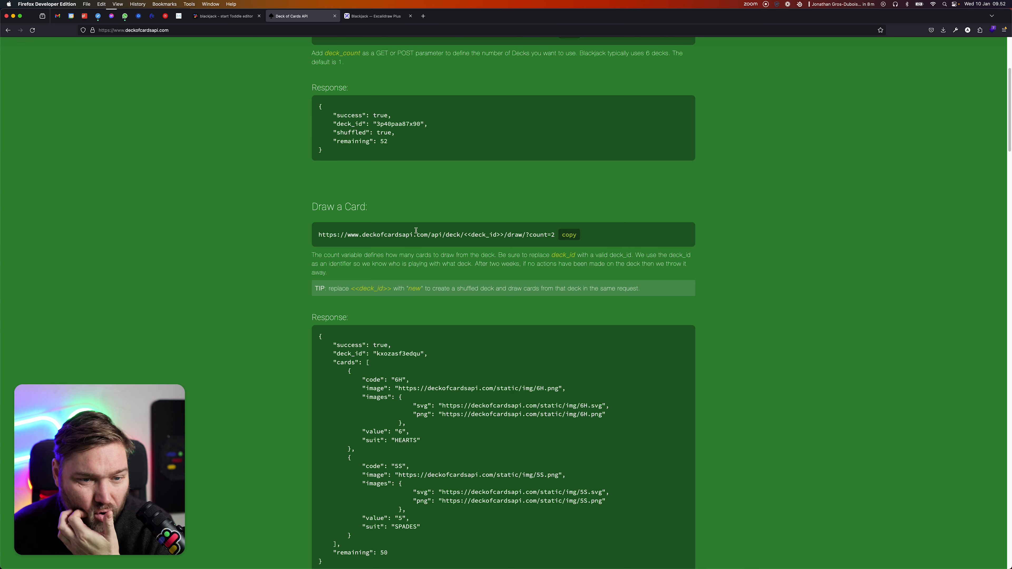
- Return to the toddle editor and add an API named Draw that uses the copied URL
click(234, 16)
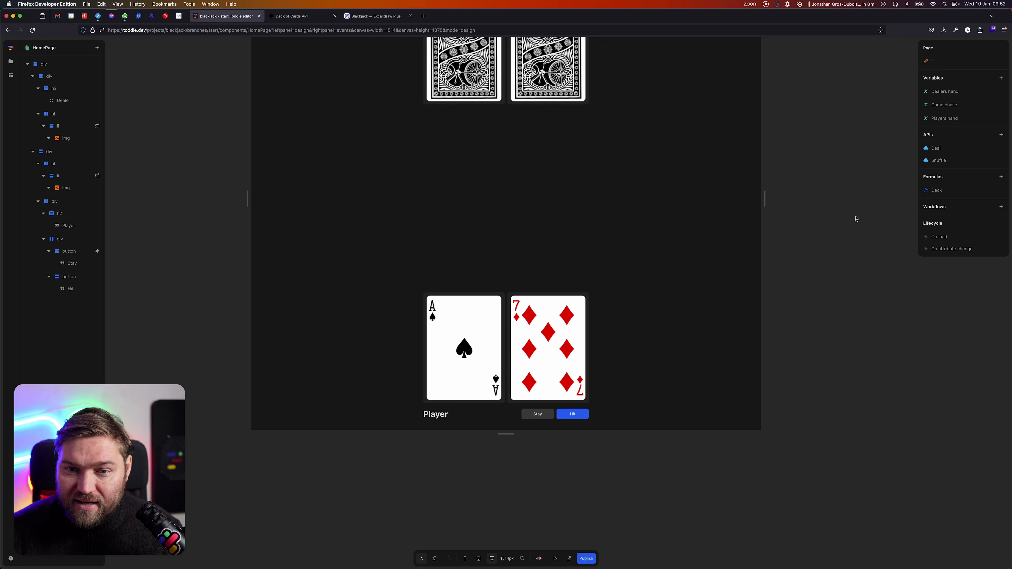
click(1002, 134)
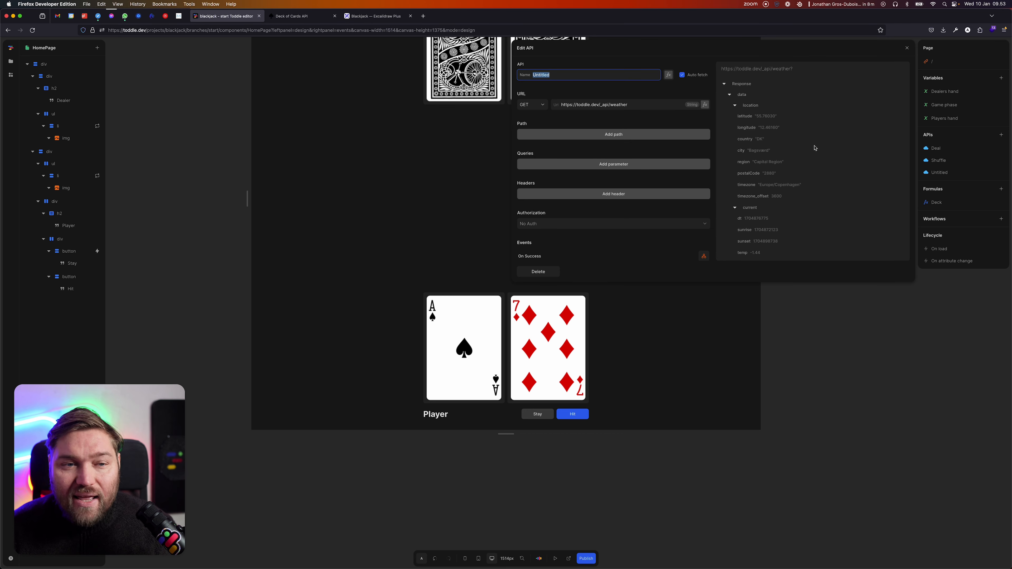
text(Draw)
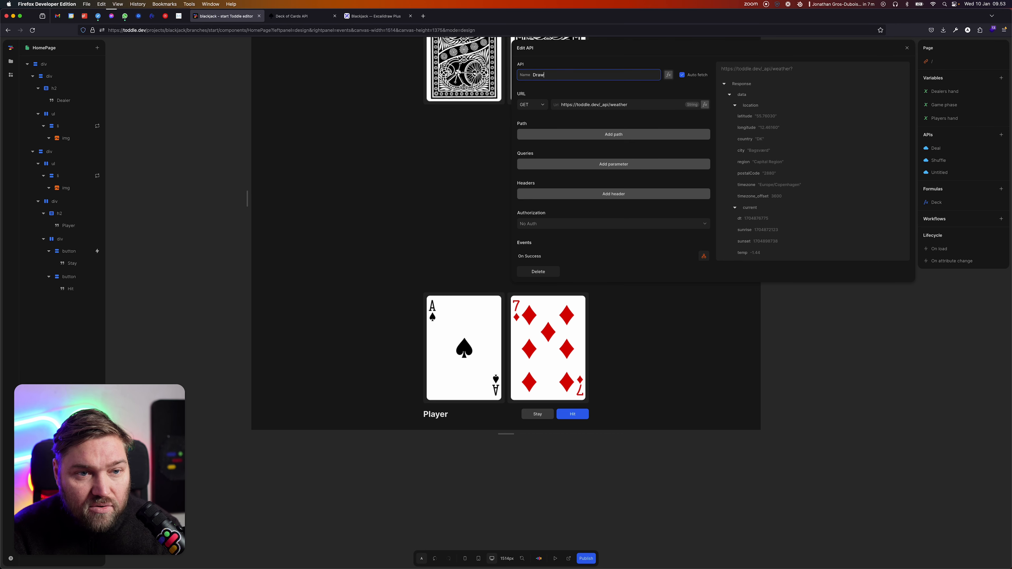
key(Tab)
key(Tab)
key(Tab)
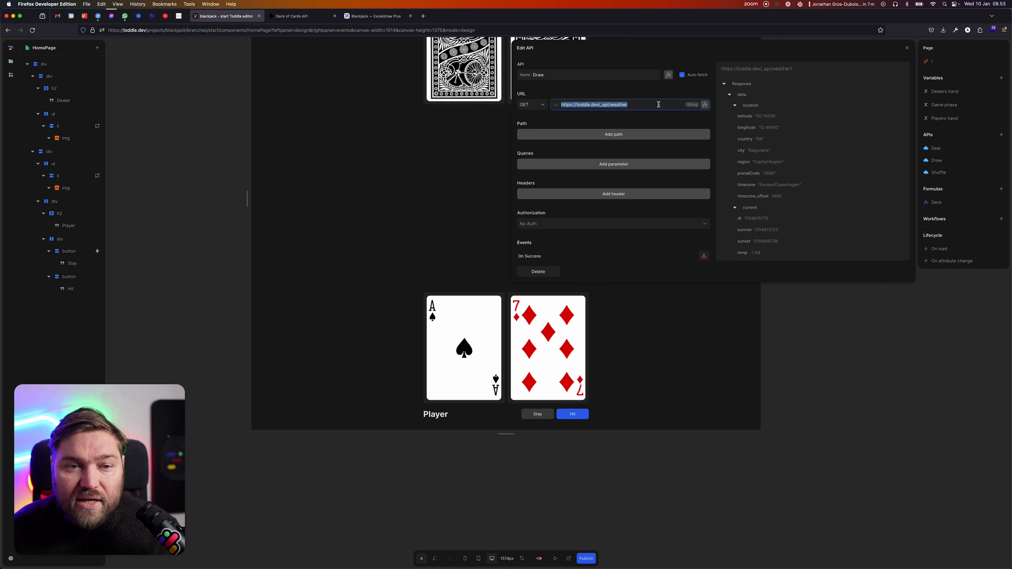
key(super+v)
key(Tab)
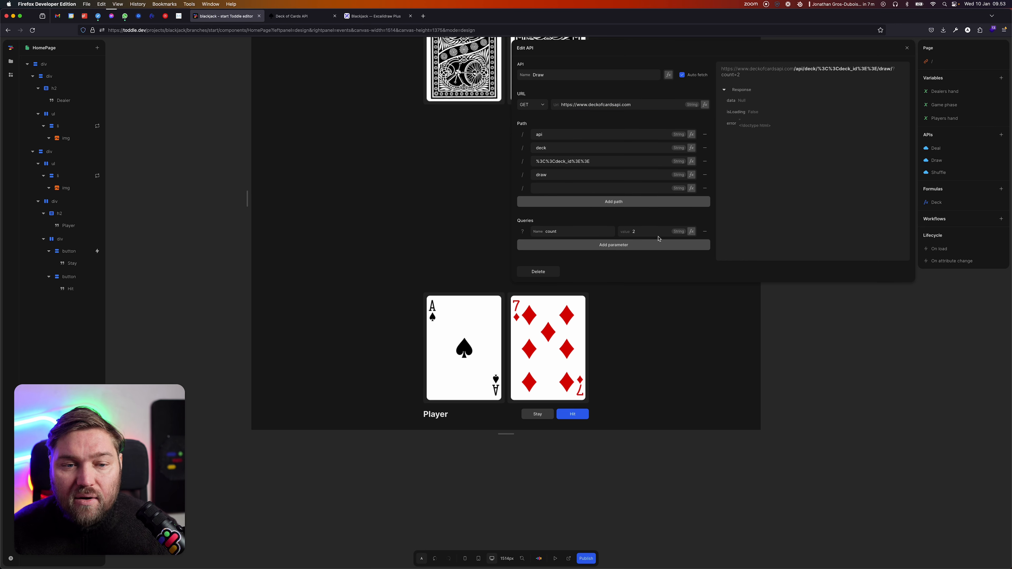
- Set the Draw API's count parameter to 1 and bind its deck_id path segment to the Deck formula
double_click(653, 230)
text(1)
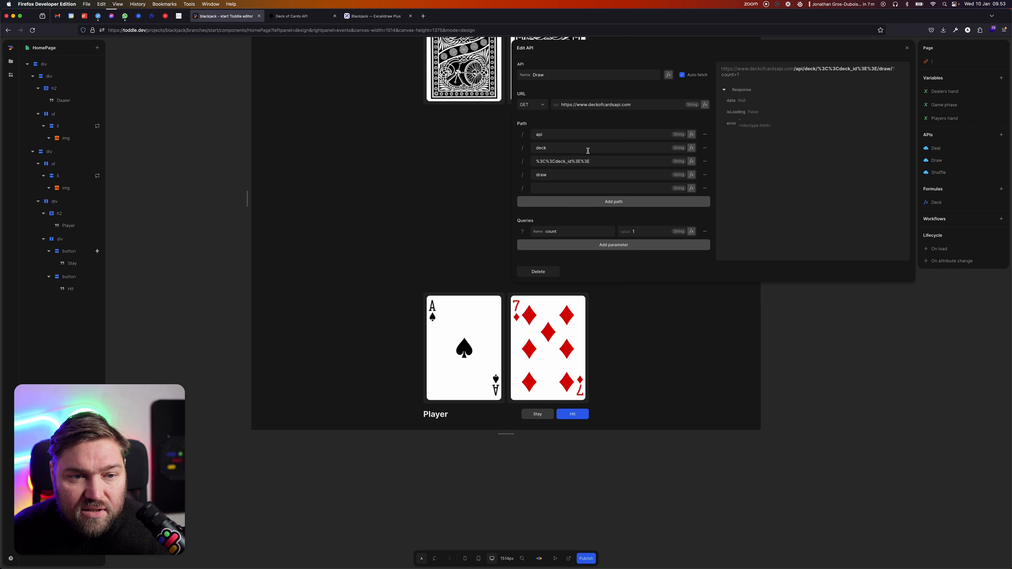
click(691, 161)
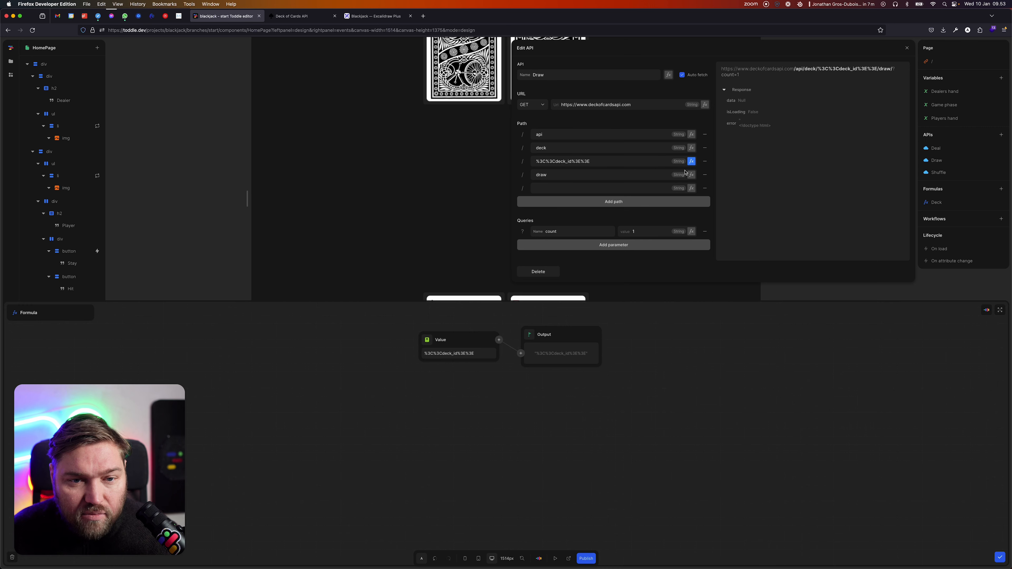
click(427, 341)
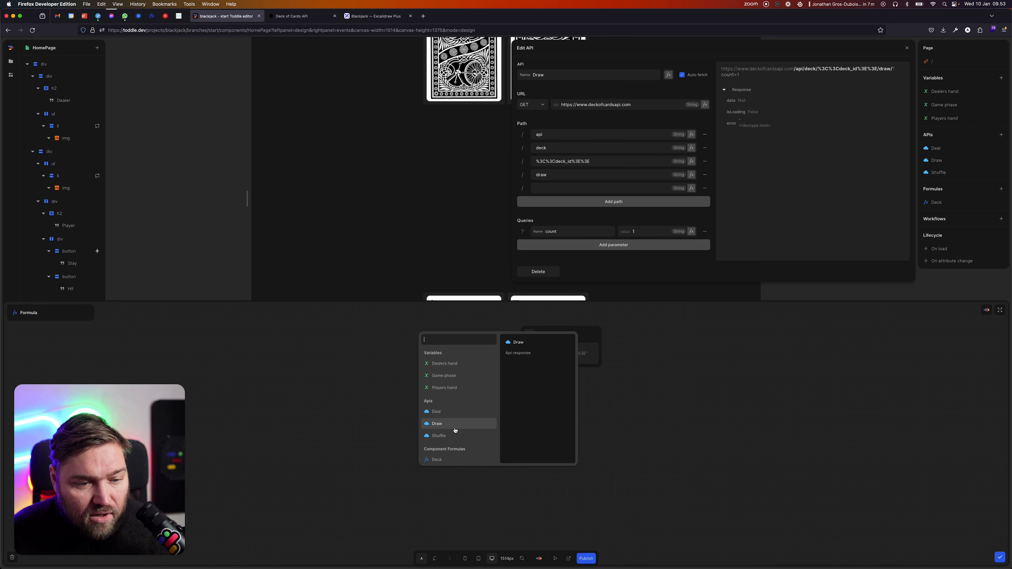
click(448, 455)
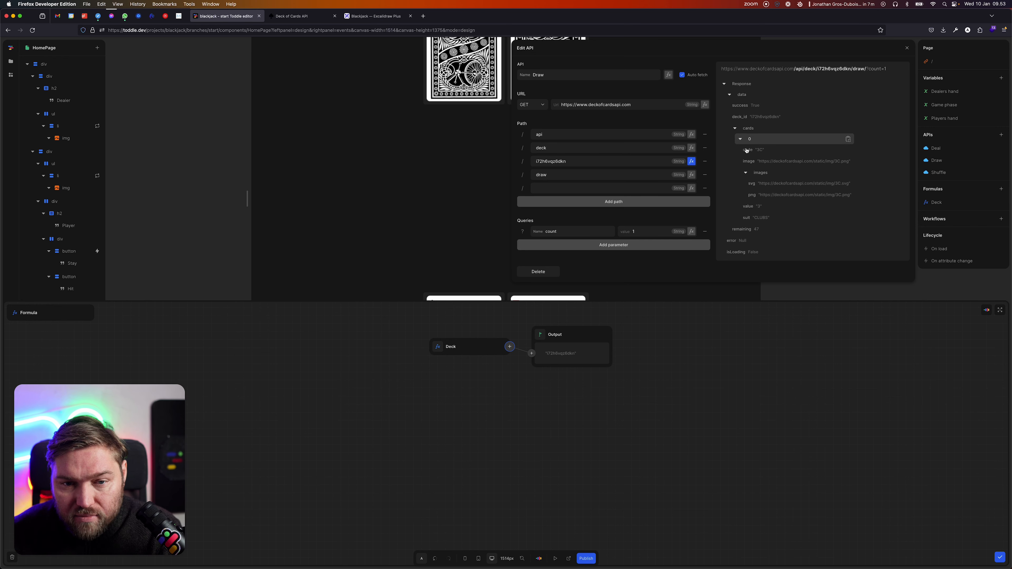
scroll(605, 237, down, 5)
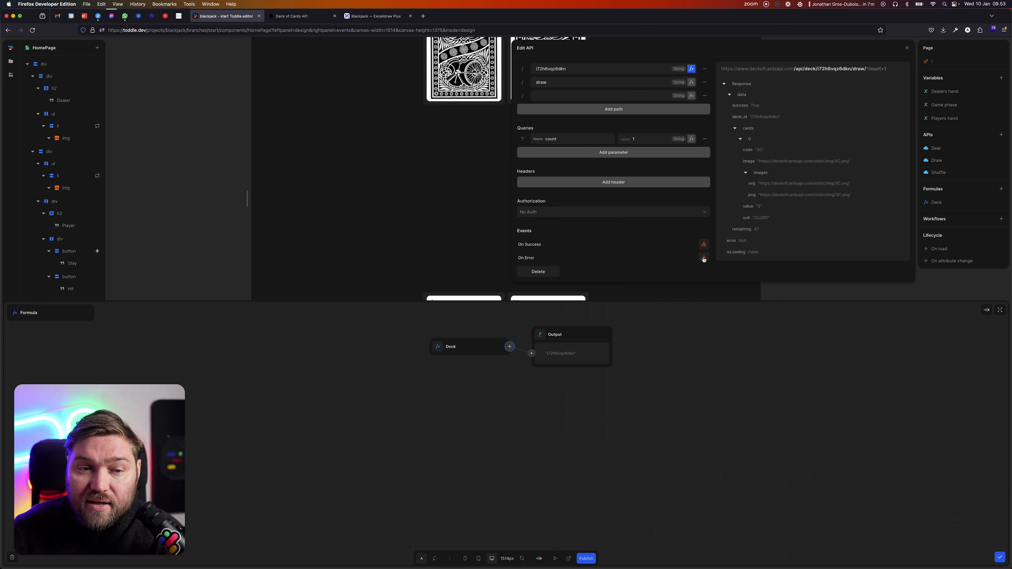
- Turn off auto fetch for the Draw API and close its settings
scroll(673, 239, up, 3)
scroll(645, 232, up, 1)
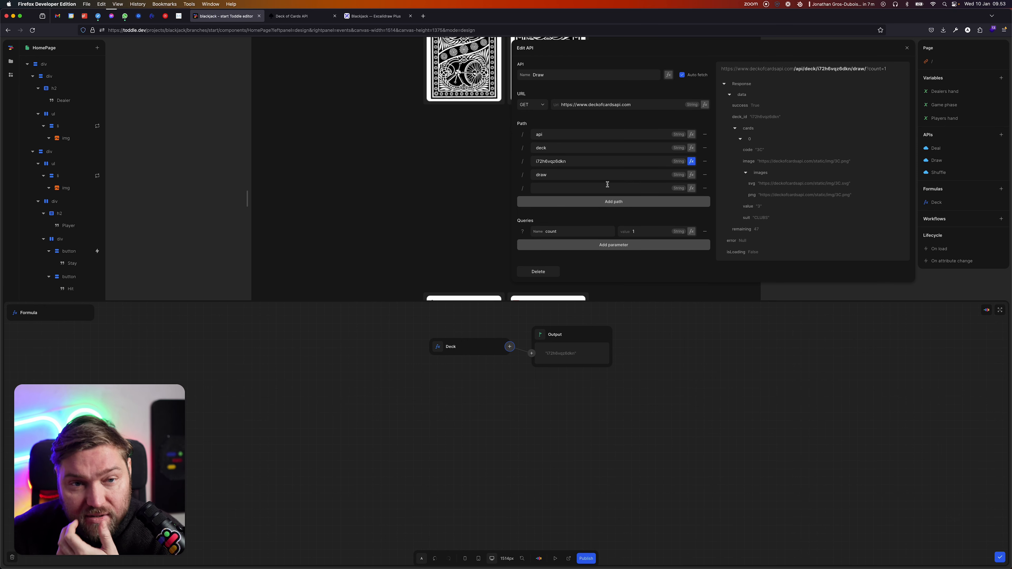
click(690, 80)
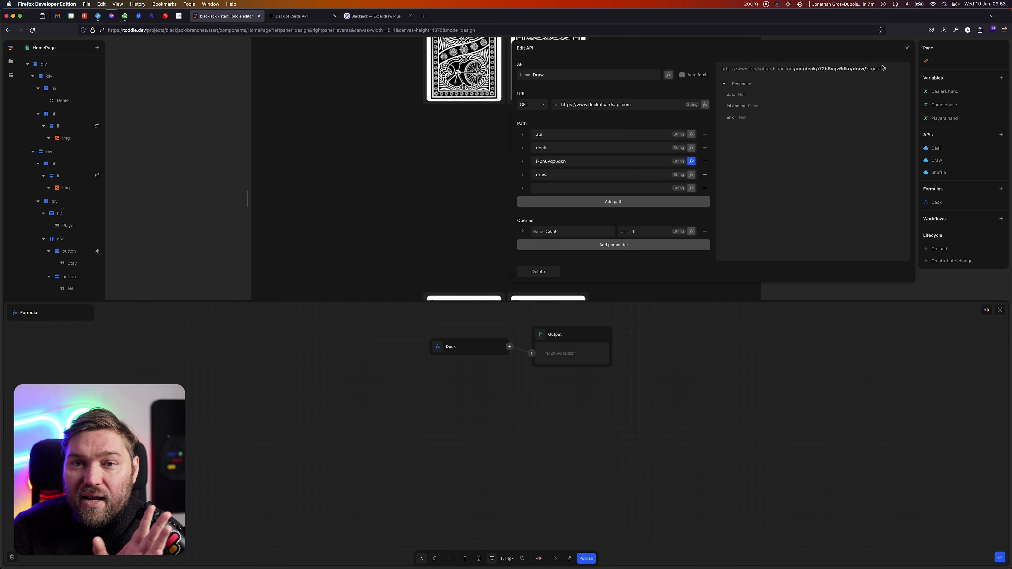
click(907, 48)
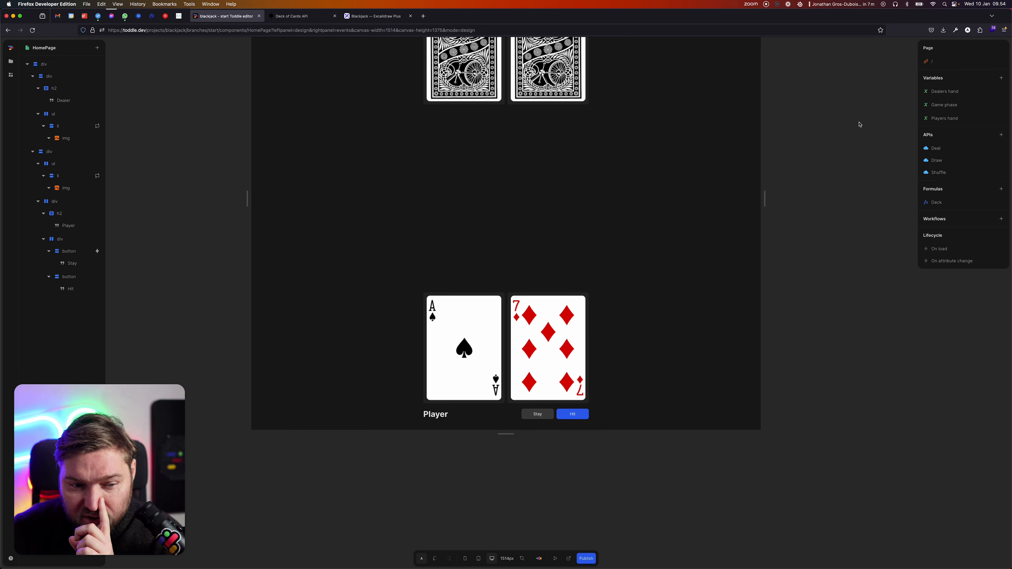
- Add a click event to the Hit button that calls the Draw API
click(572, 414)
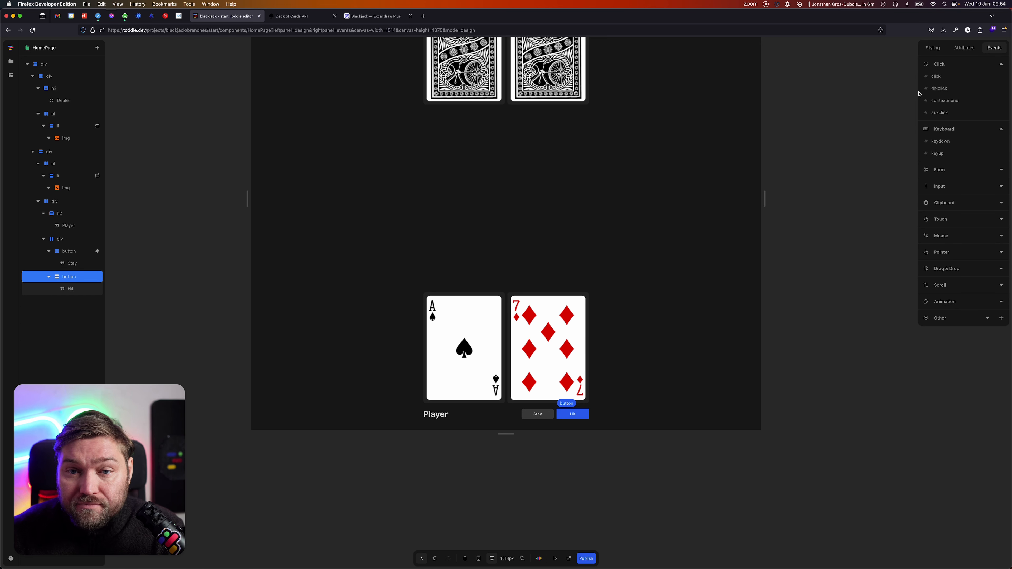
click(944, 78)
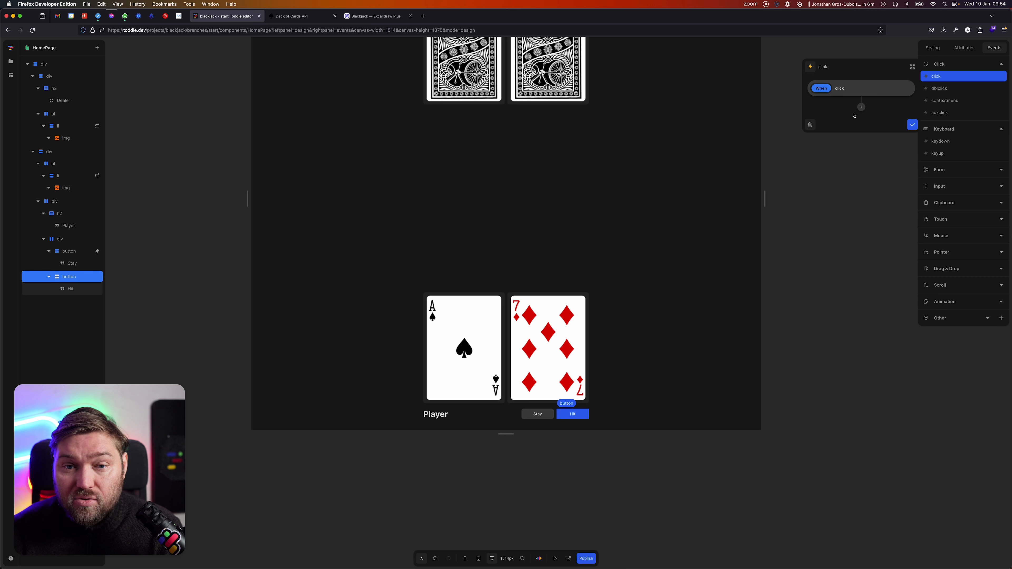
click(861, 107)
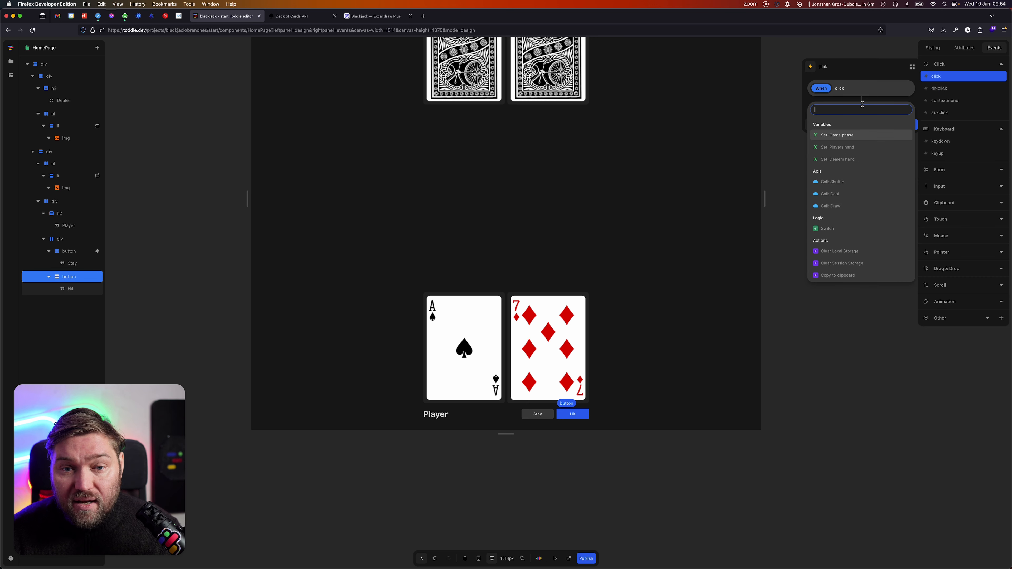
click(840, 206)
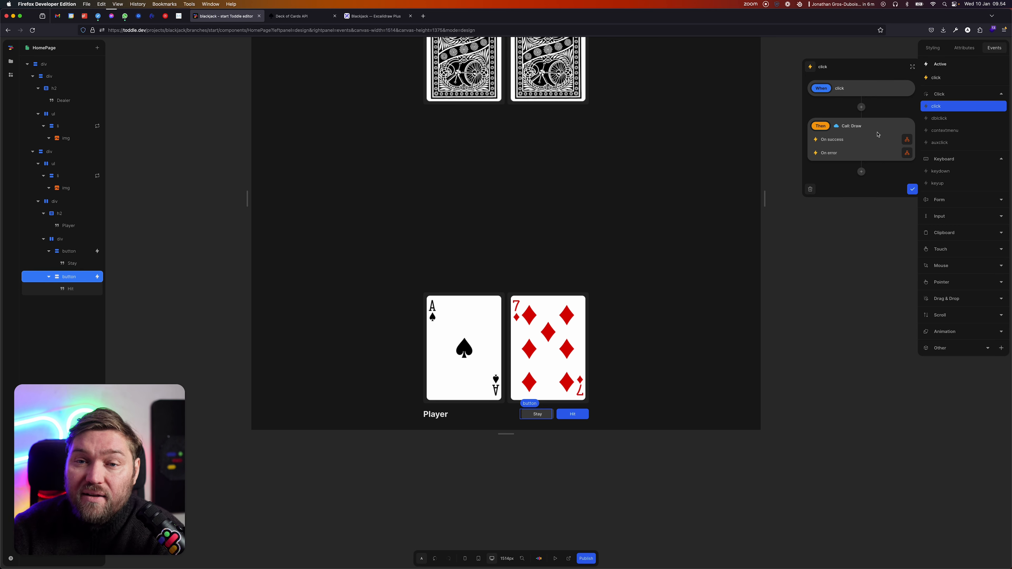
key(Escape)
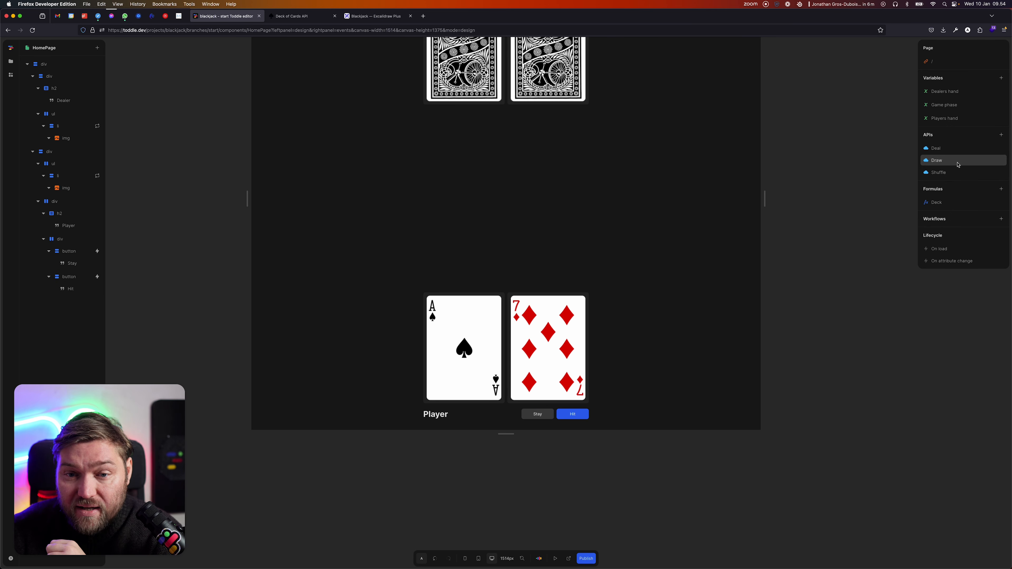
- Add an action that sets the Players hand variable when the Hit button's Draw call succeeds
click(940, 161)
scroll(611, 230, down, 5)
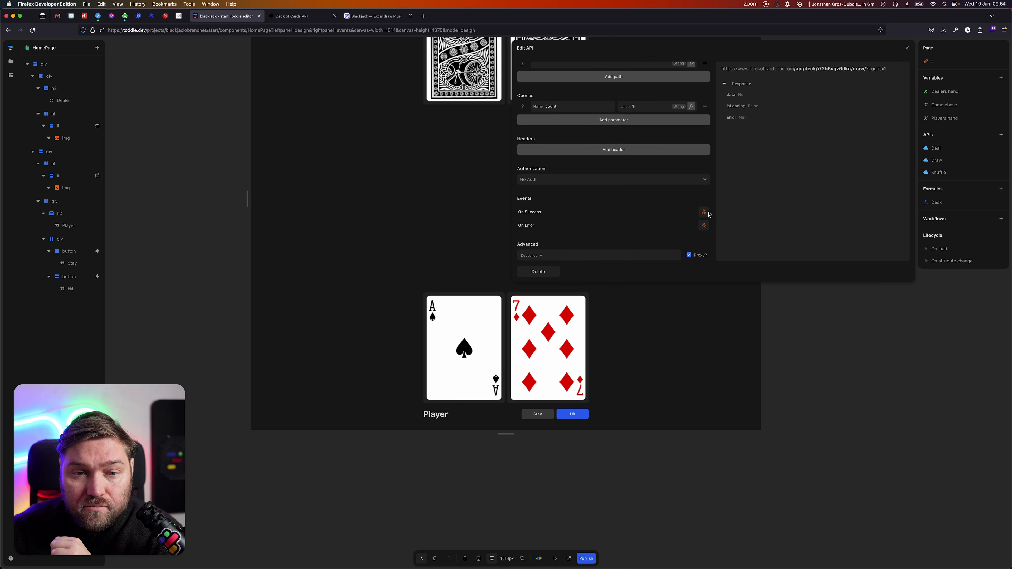
click(907, 346)
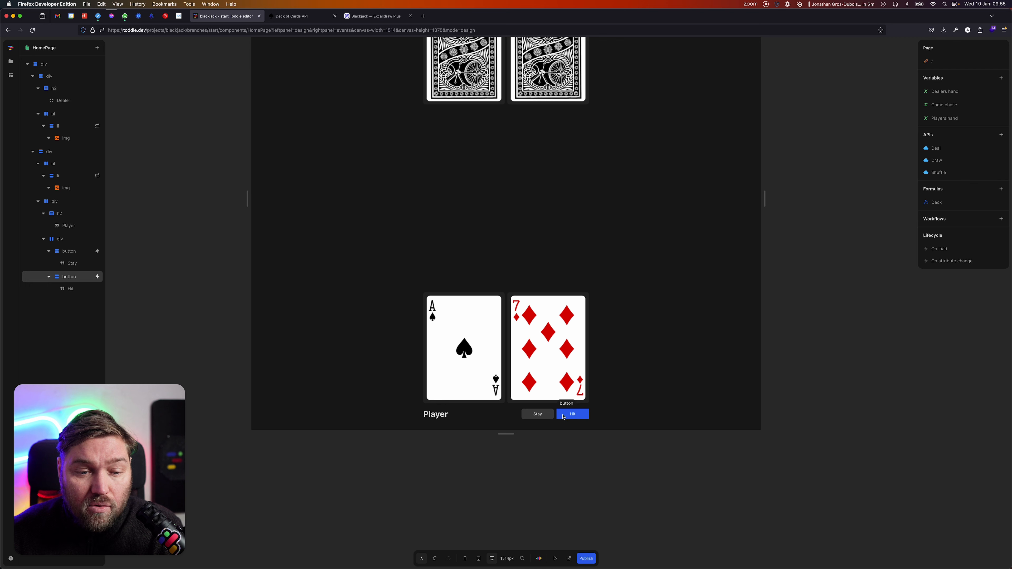
click(575, 414)
click(955, 80)
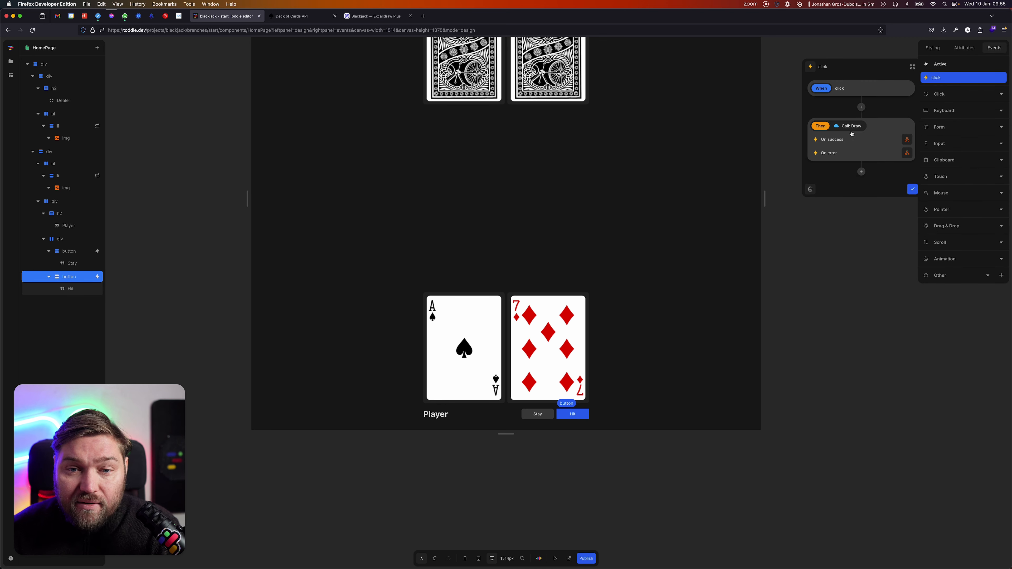
click(907, 140)
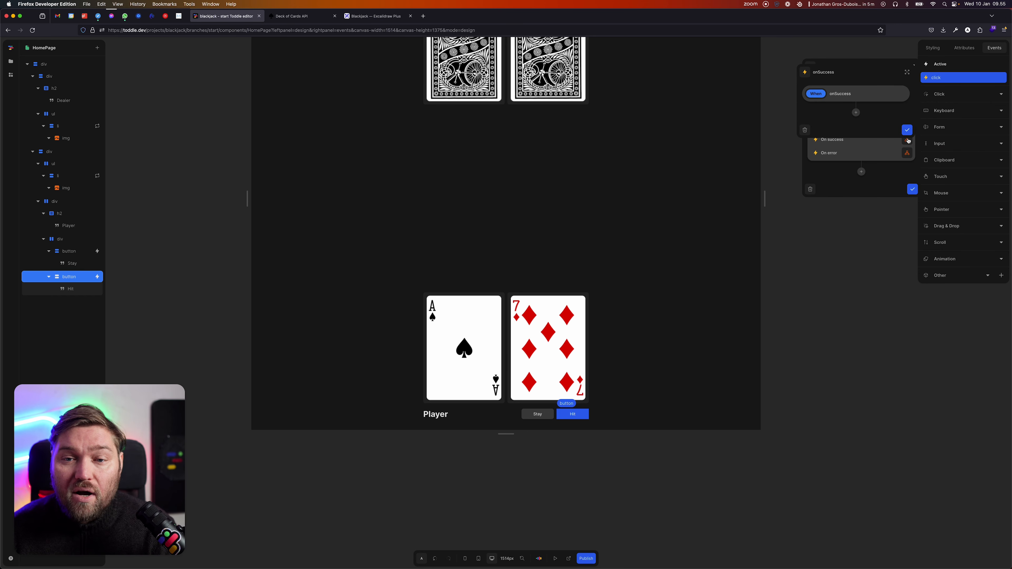
click(855, 112)
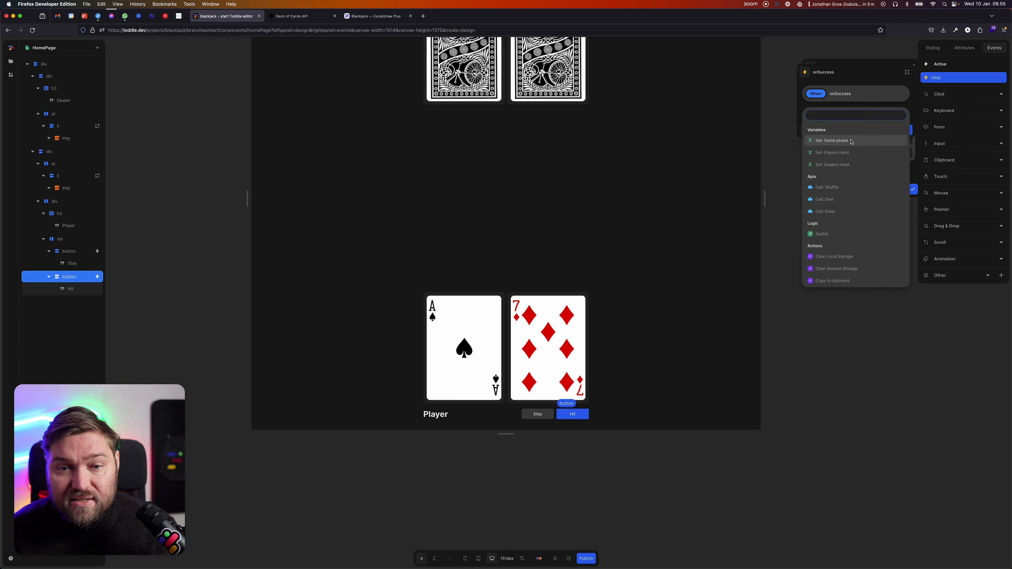
click(850, 152)
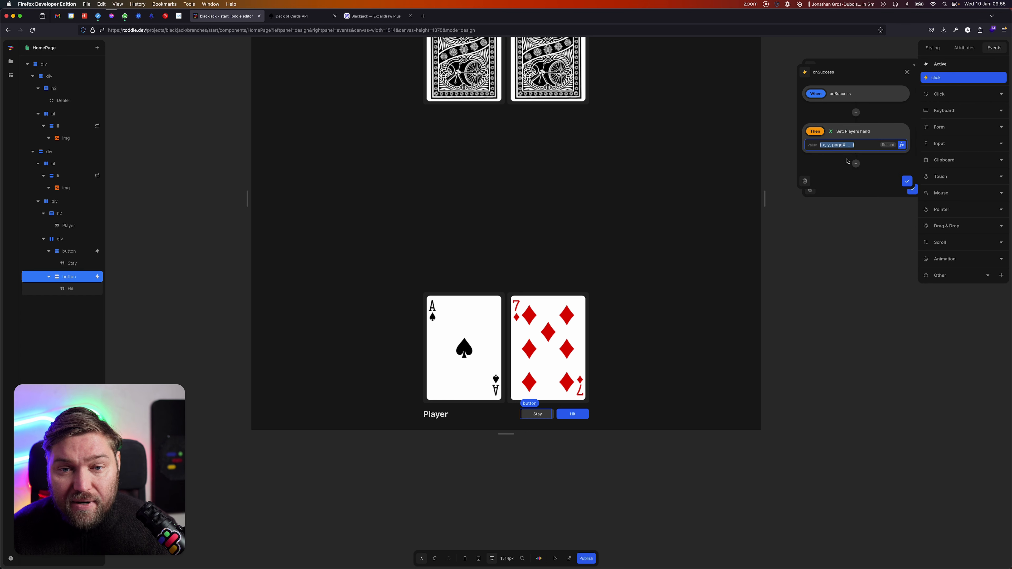
- Replace the event data in the Players hand value formula with the Players hand variable and pass it into a Concatenate node
click(902, 145)
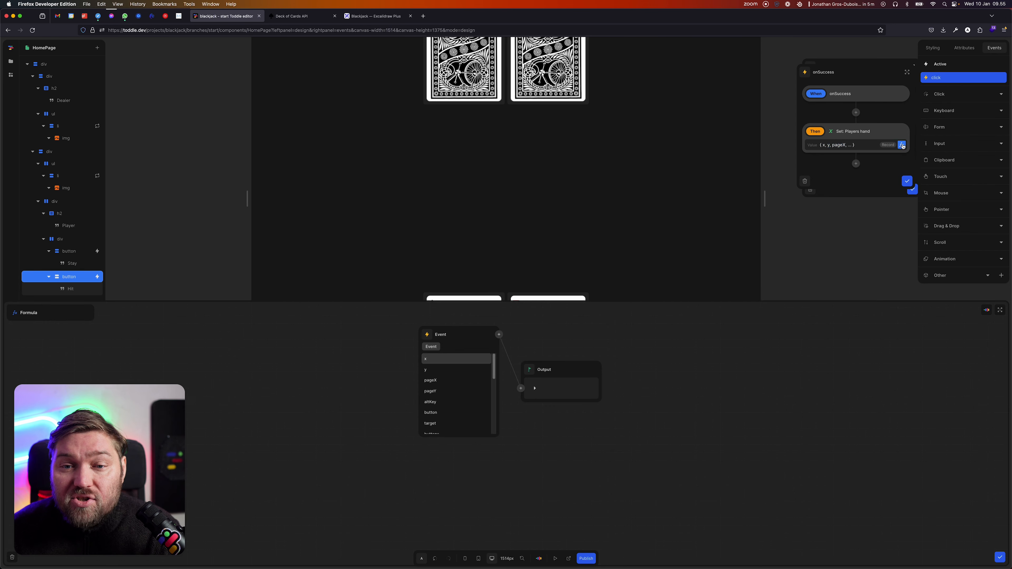
click(431, 349)
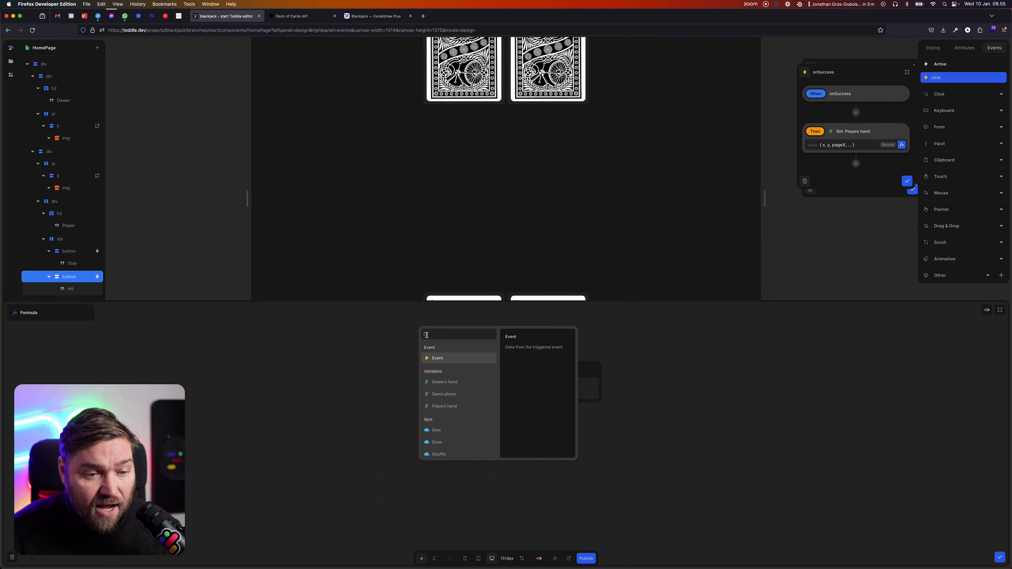
click(457, 411)
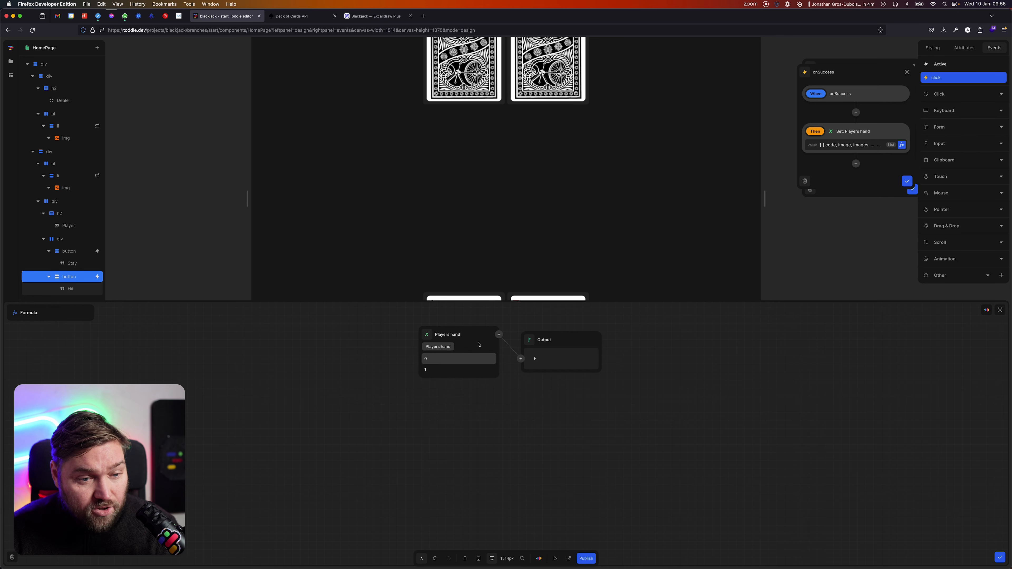
click(498, 335)
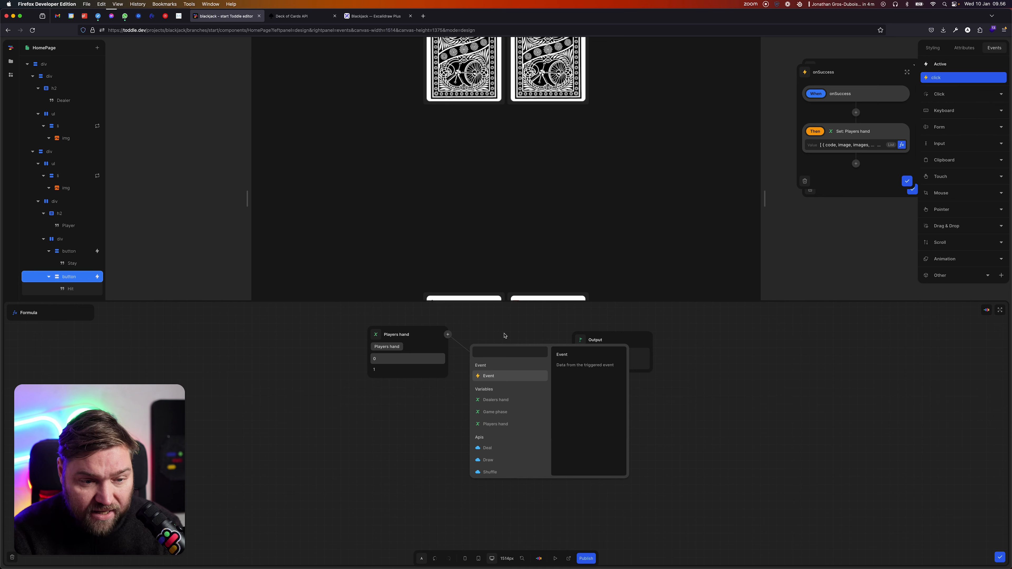
text(conca)
key(Return)
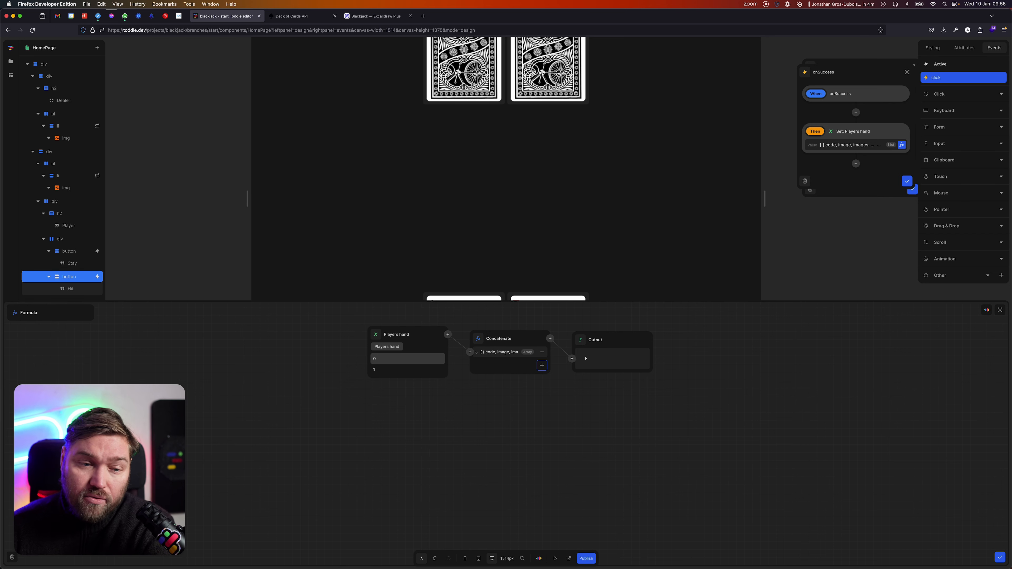
- Add the Draw API's data as the second Concatenate input and save the formula
click(542, 365)
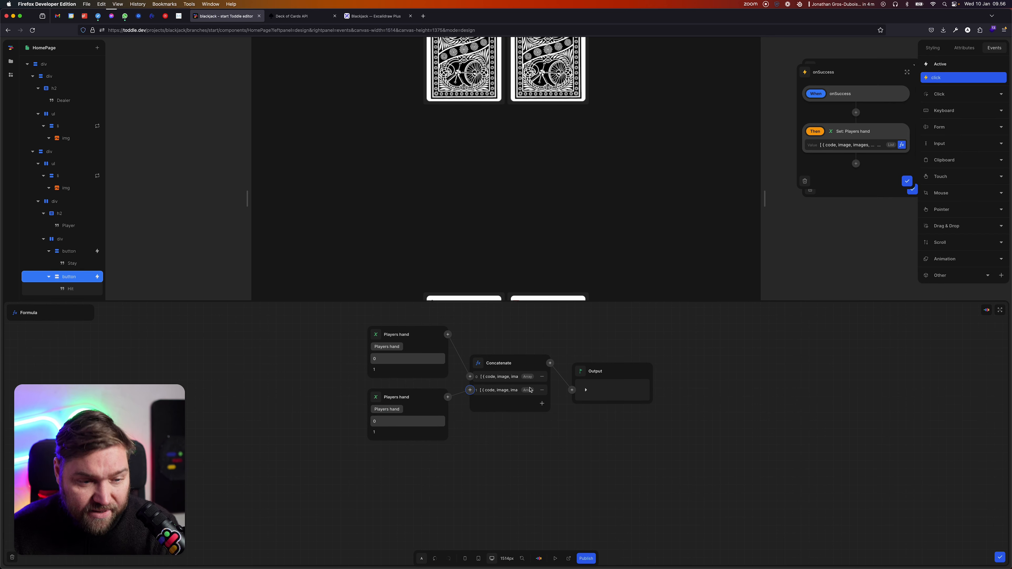
click(375, 398)
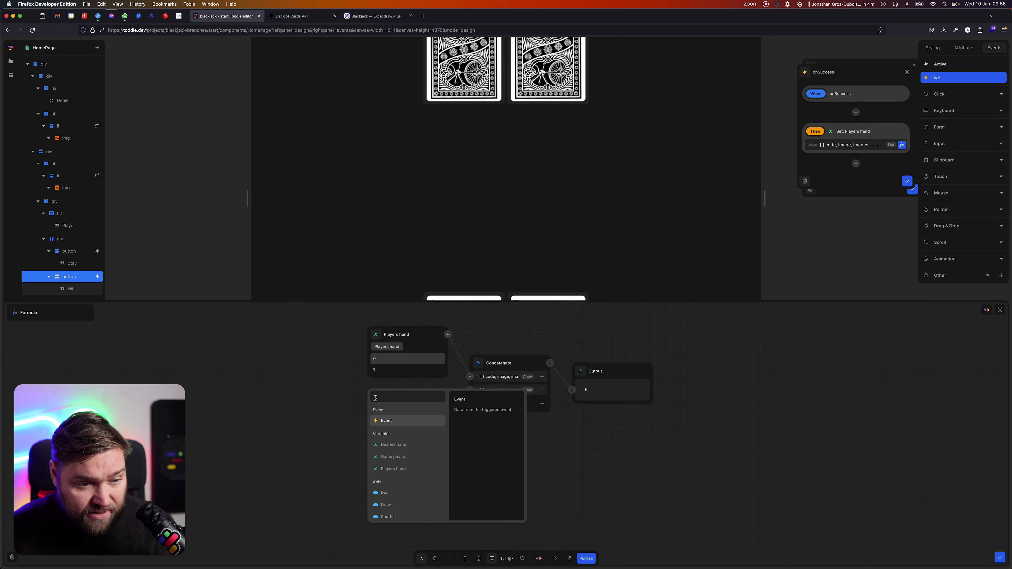
click(401, 506)
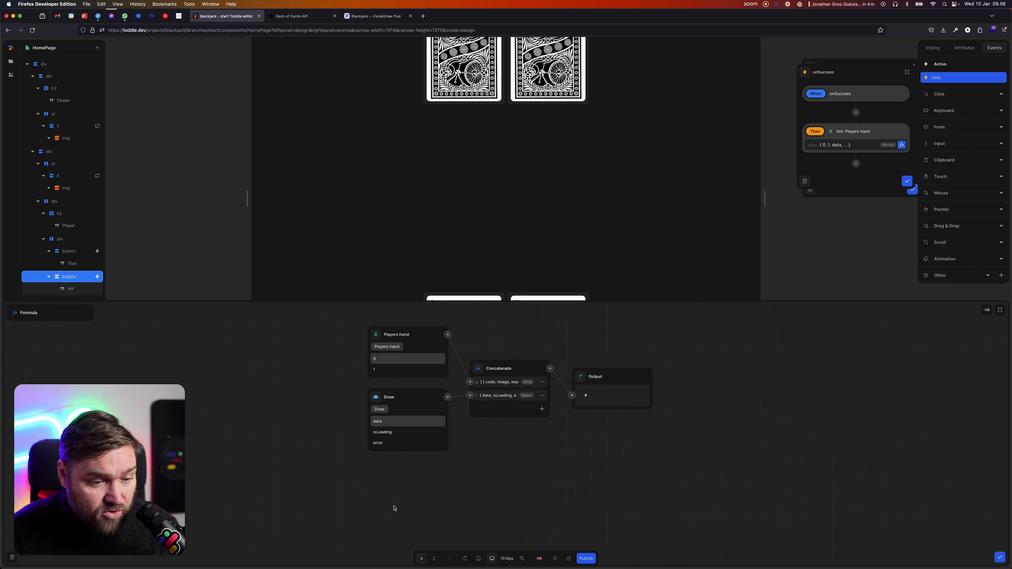
click(383, 422)
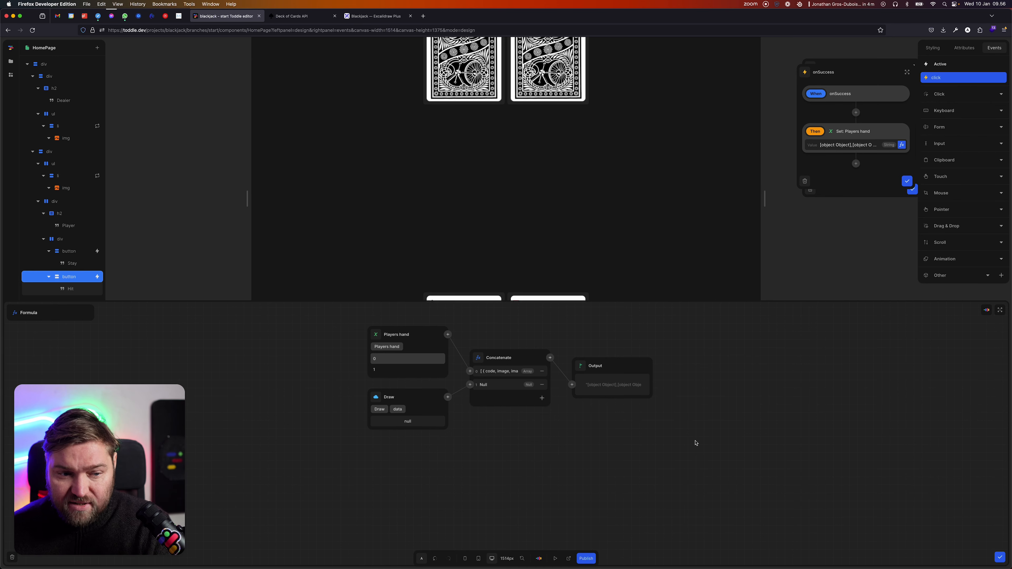
click(1000, 557)
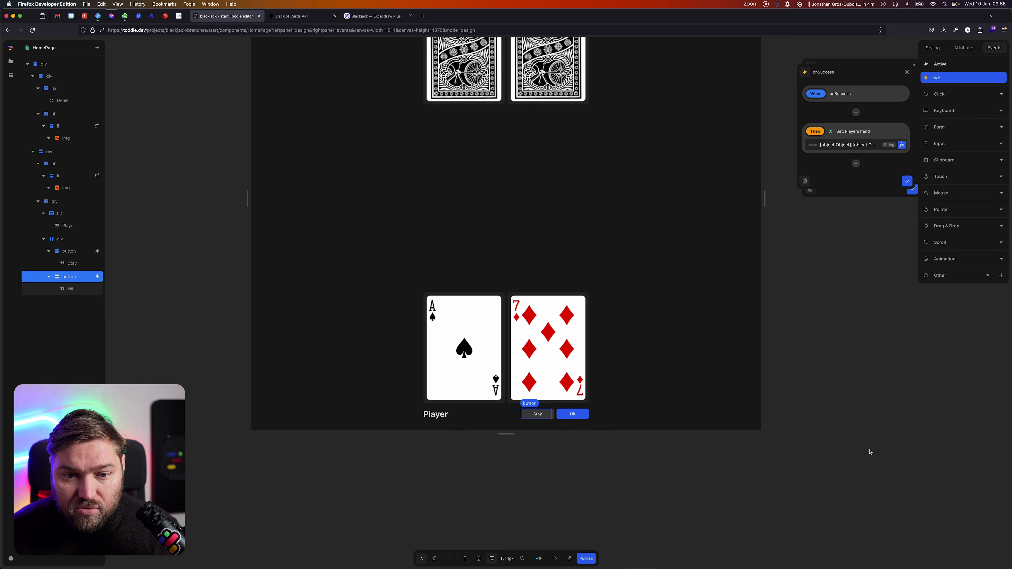
- Test the Hit button in preview mode and check the Draw API's response data
click(825, 477)
key(t)
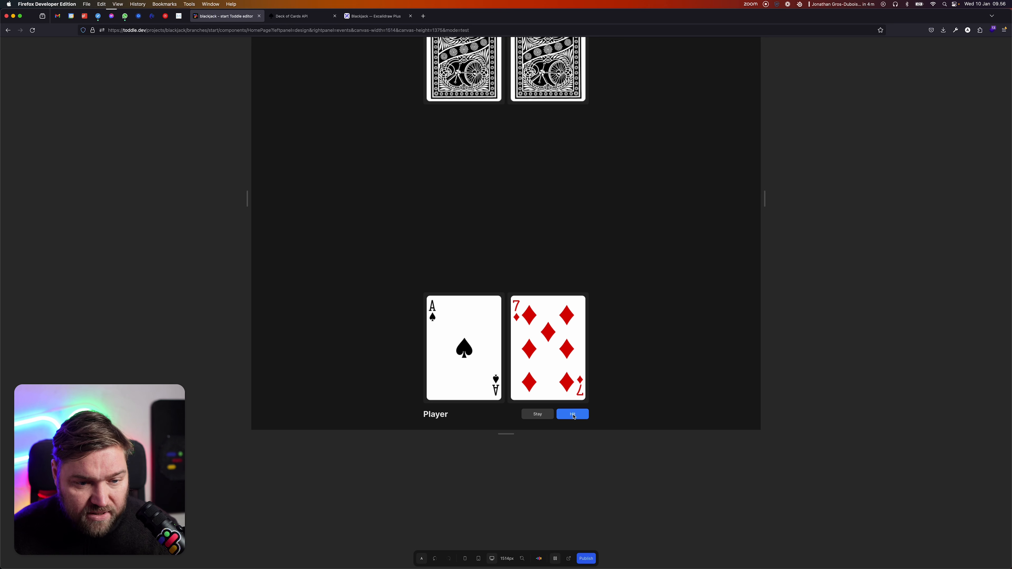
key(t)
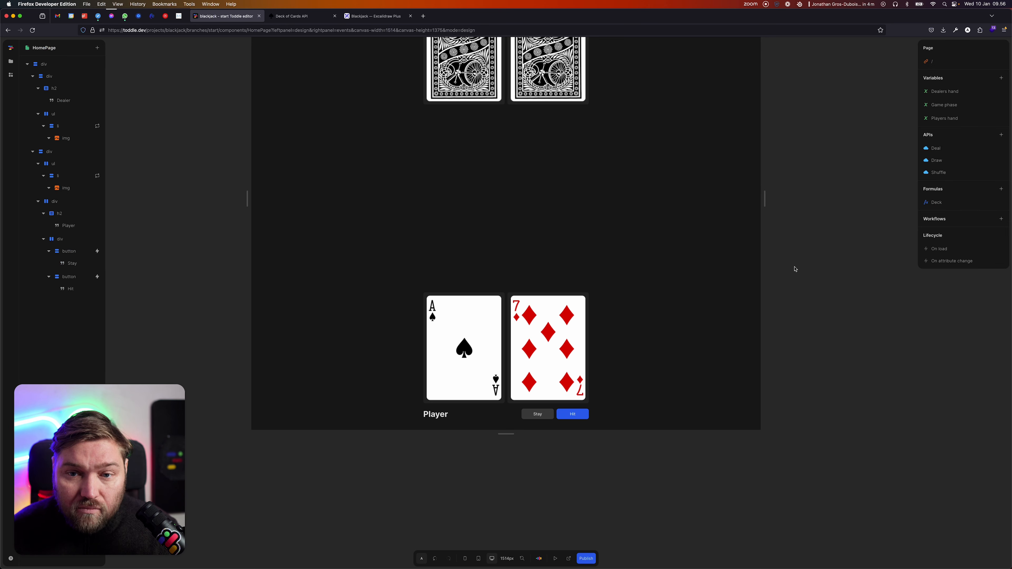
click(936, 160)
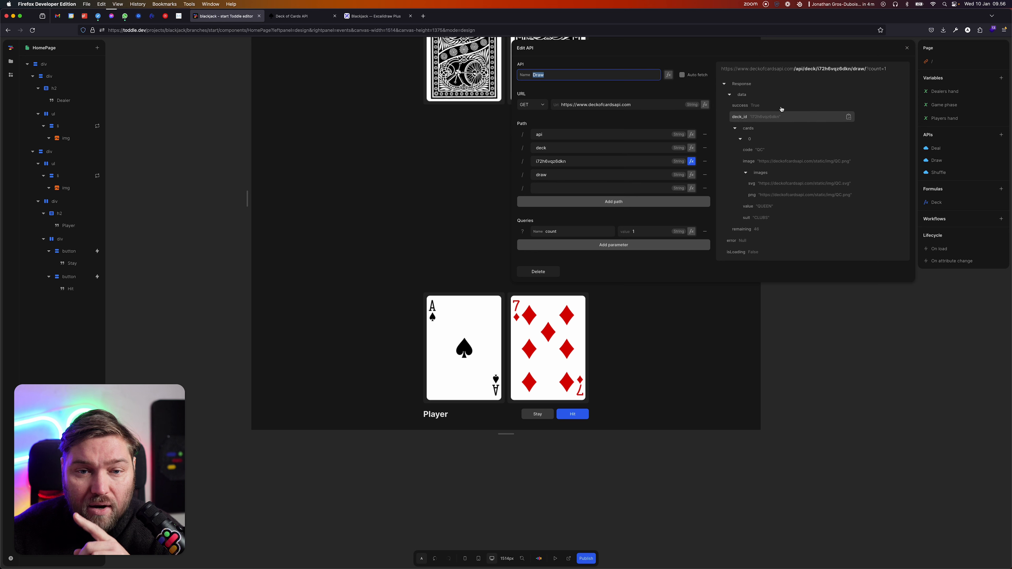
click(893, 342)
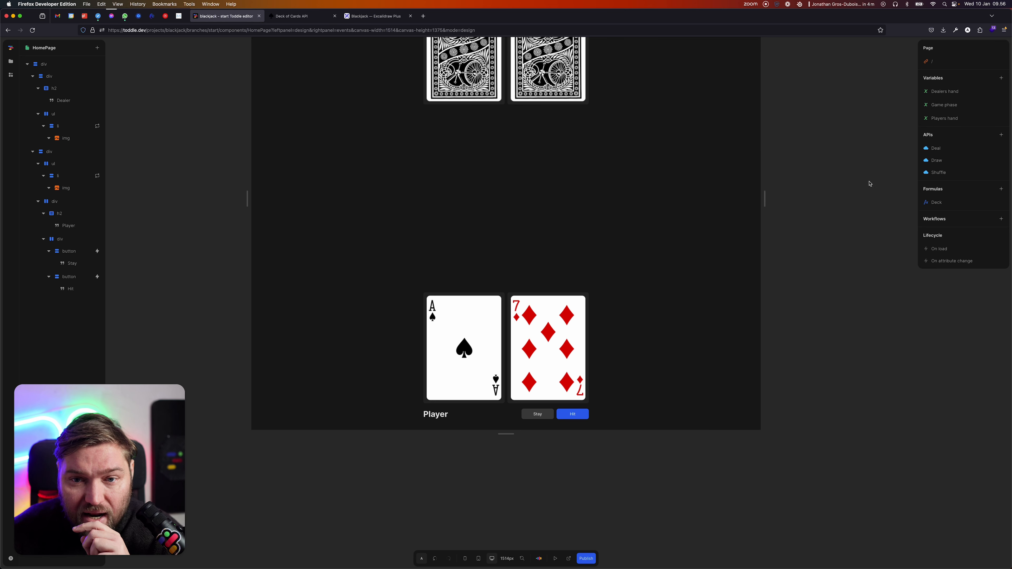
- In the Hit button's on-success formula, narrow the Draw input of Concatenate to data > cards
click(577, 417)
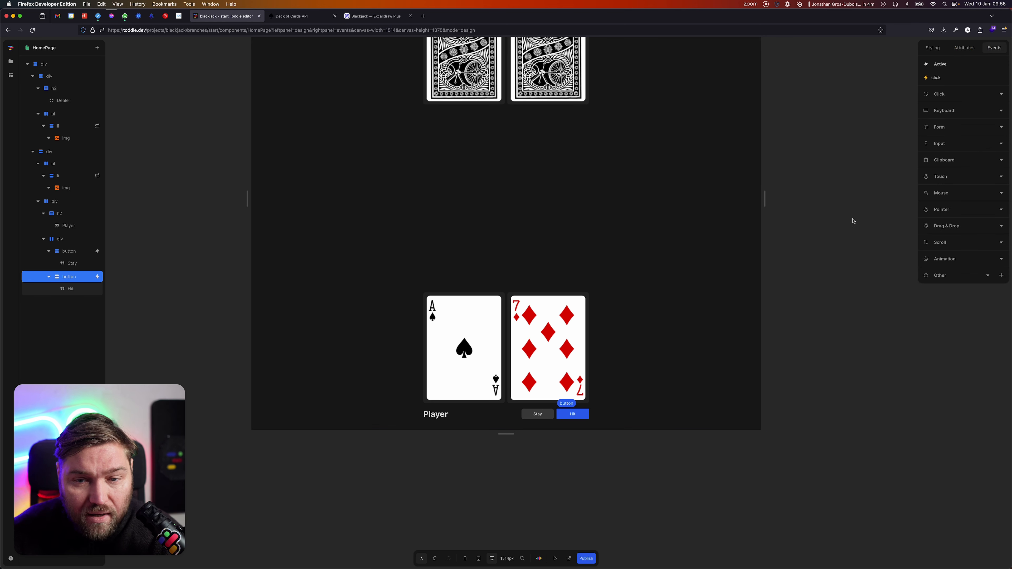
click(940, 77)
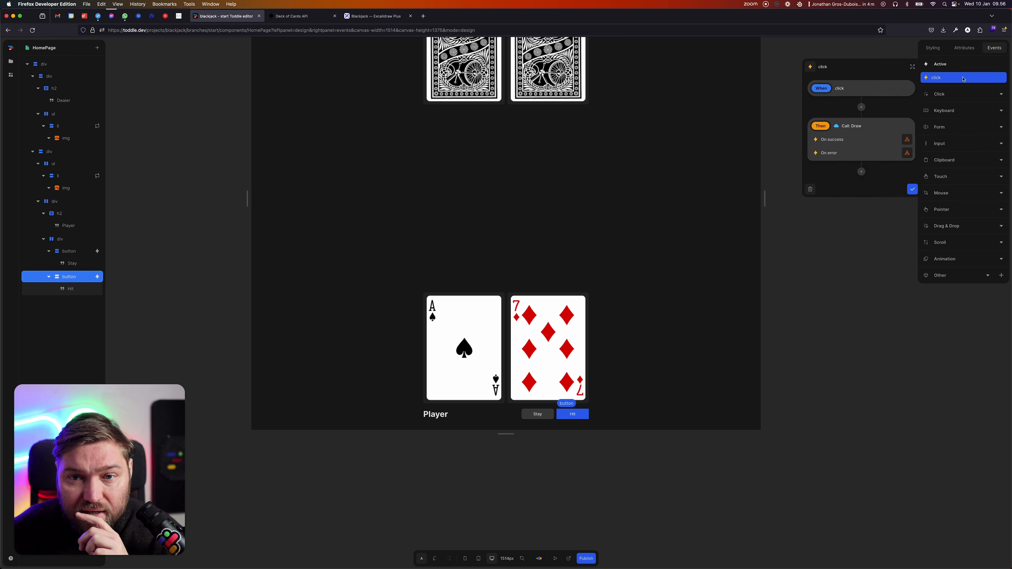
click(907, 139)
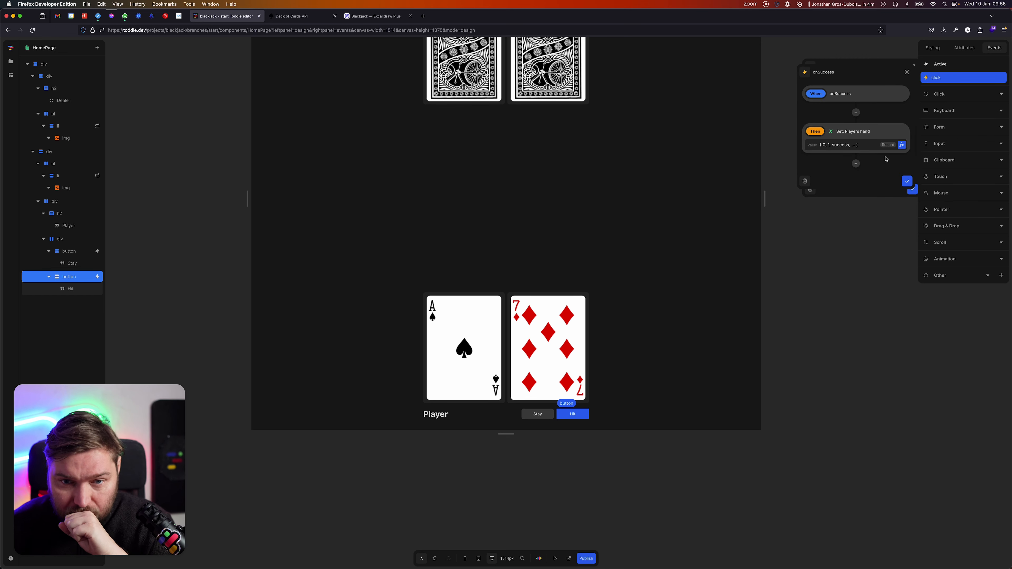
click(902, 144)
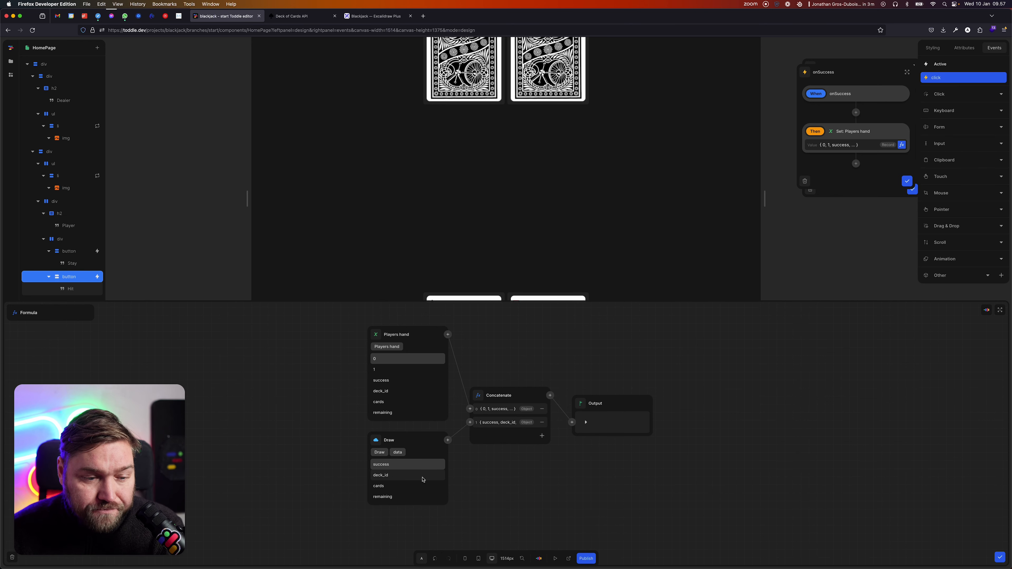
click(423, 485)
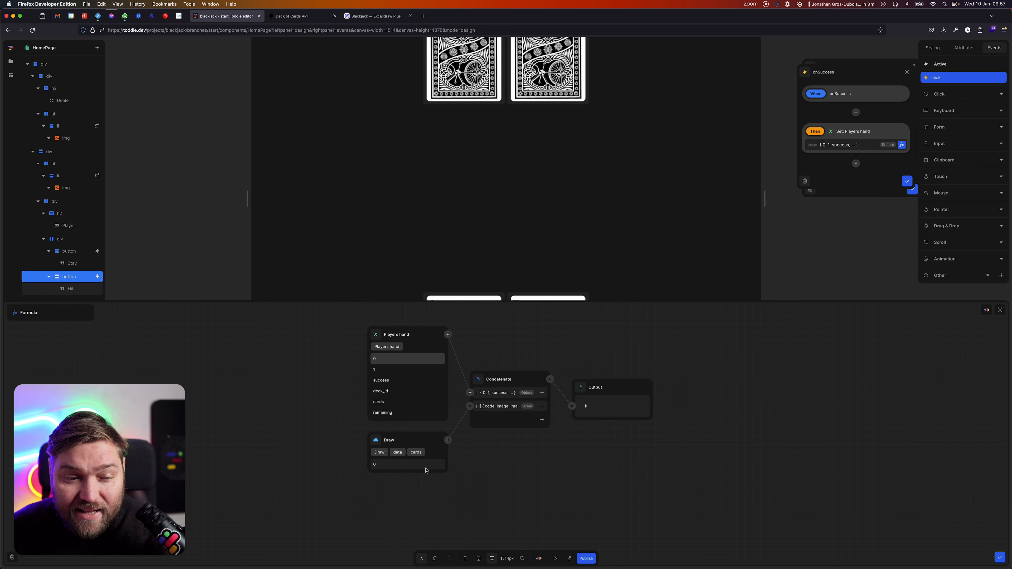
- Expand the formula's output to examine the combined hand and reload the page
click(586, 406)
click(592, 394)
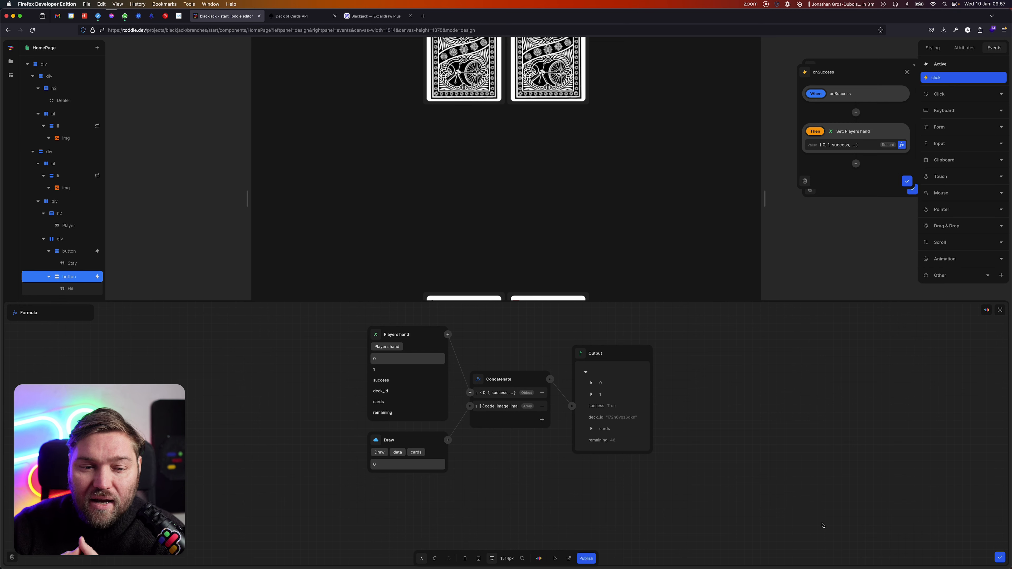
key(super+r)
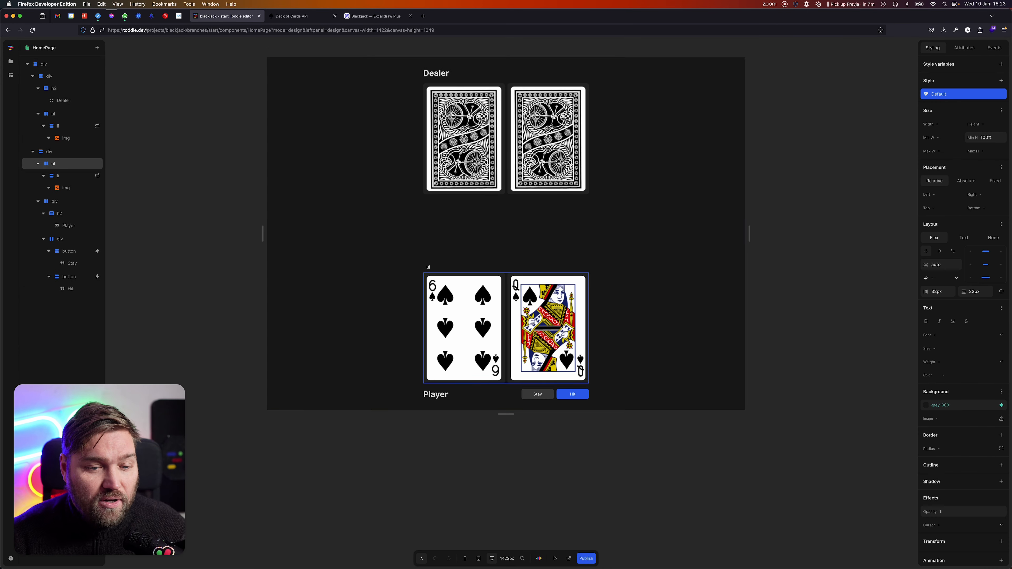
- Test the Hit button in preview mode and return to the editor
click(555, 559)
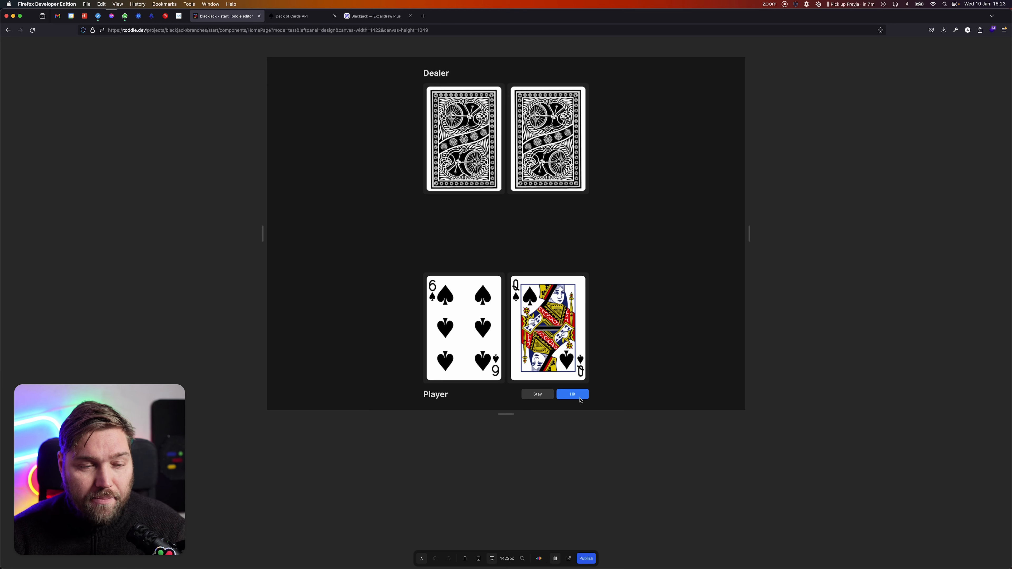
click(556, 558)
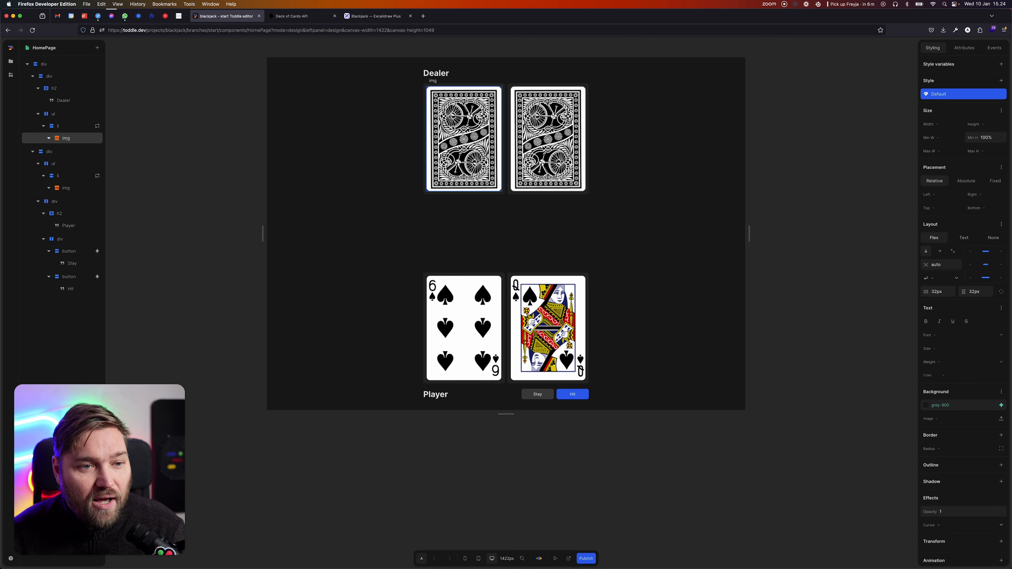
- Compare the repeat formulas of both card lists and set the player's list item to repeat over the Players hand variable
click(98, 127)
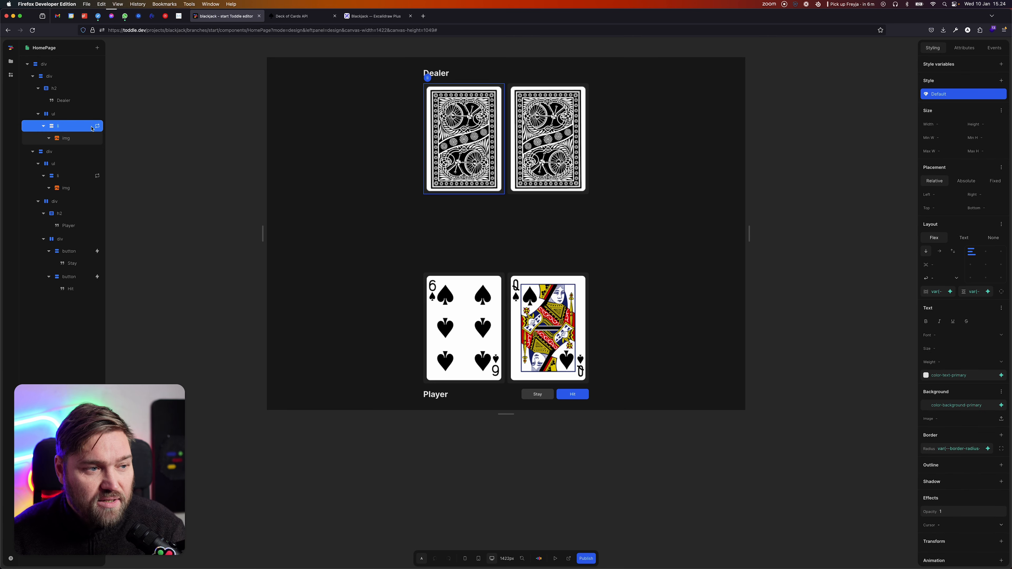
click(98, 127)
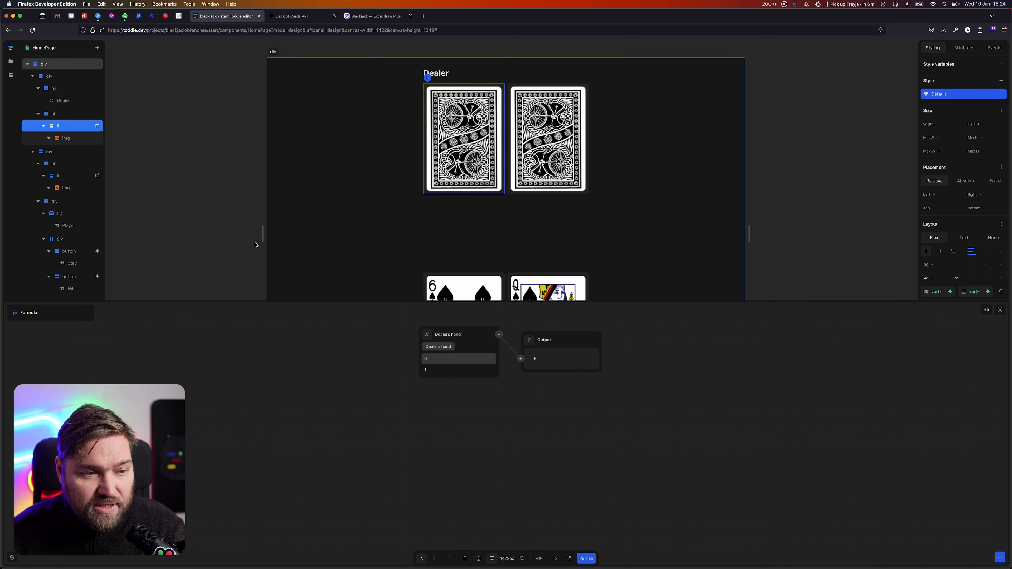
click(91, 178)
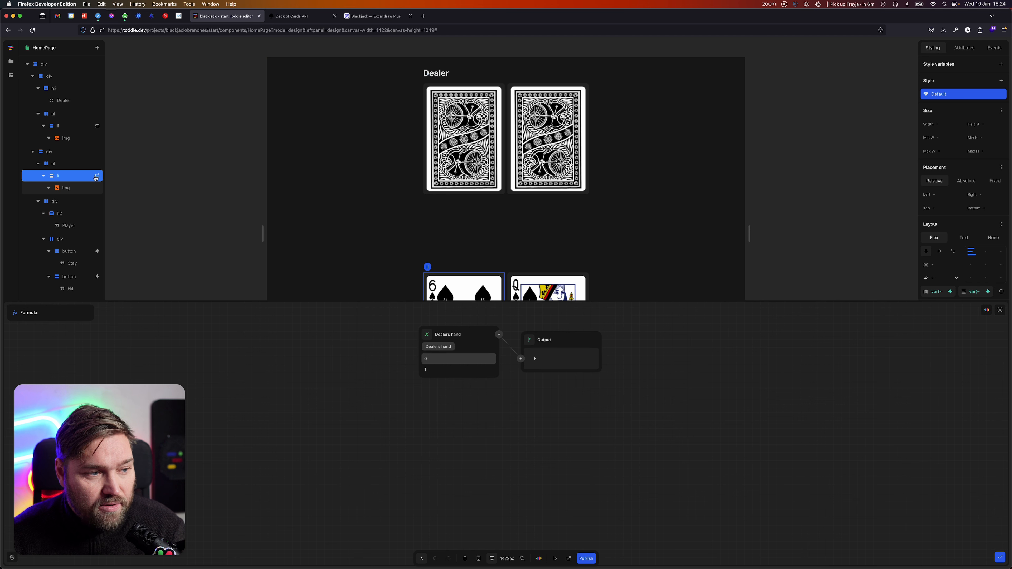
click(429, 334)
key(Escape)
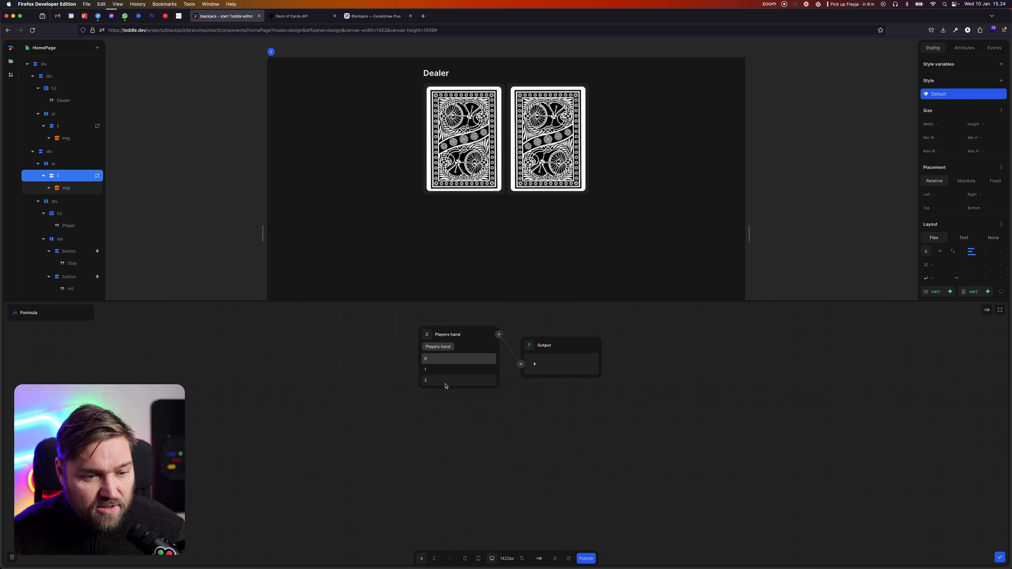
key(Escape)
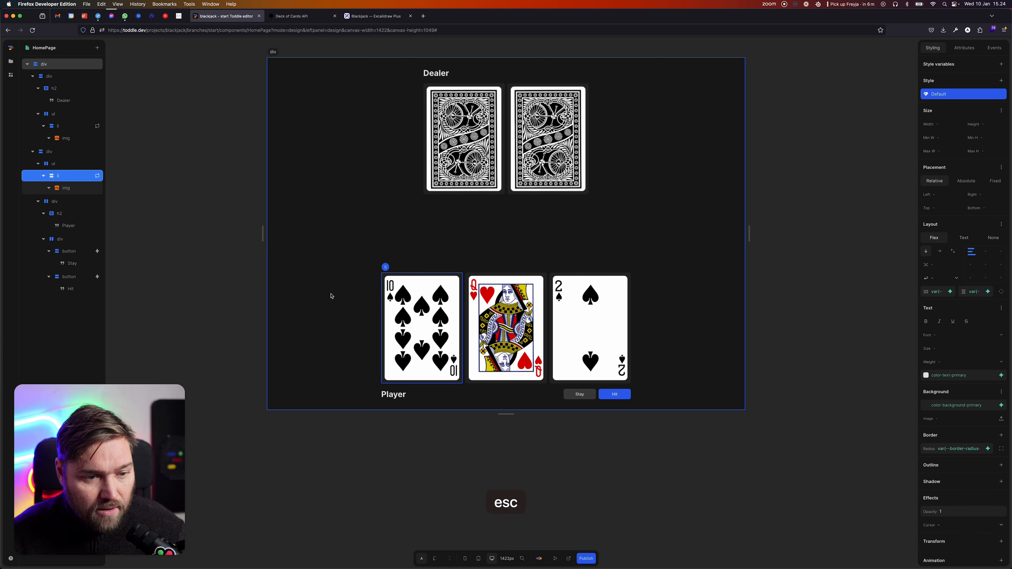
click(332, 296)
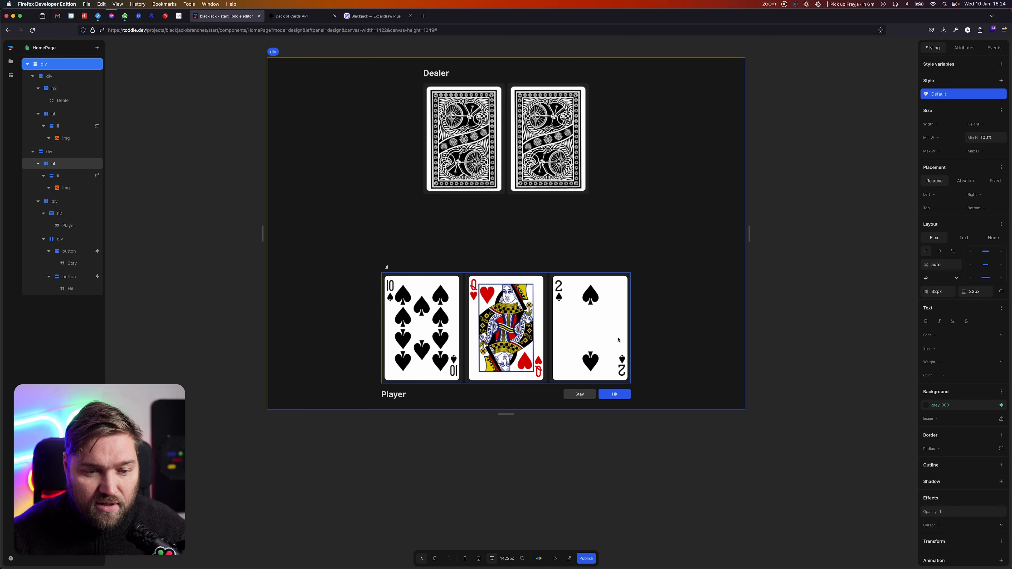
- Draw one more card with Hit in preview mode to check the corrected player's card list
key(t)
click(619, 396)
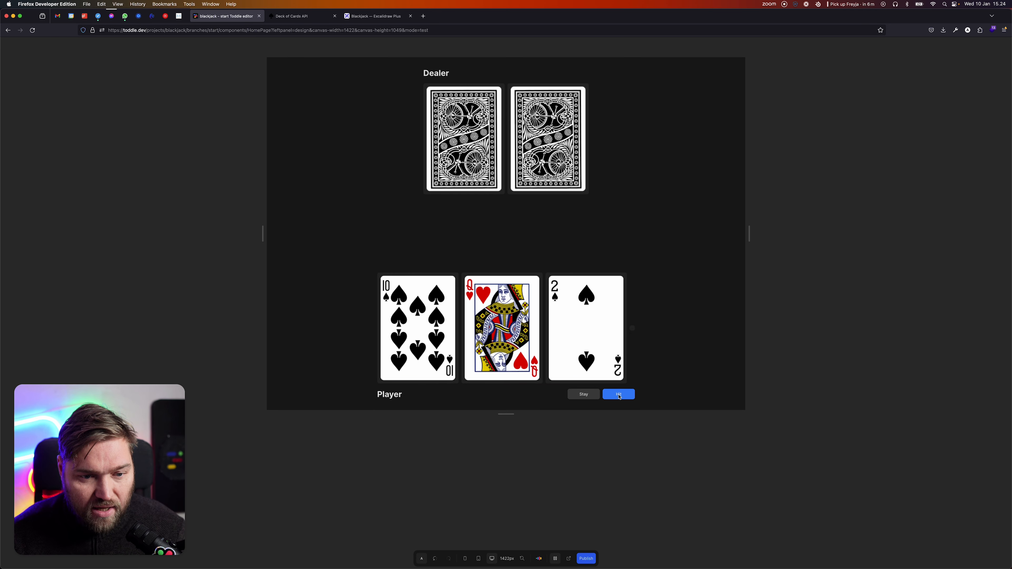
key(t)
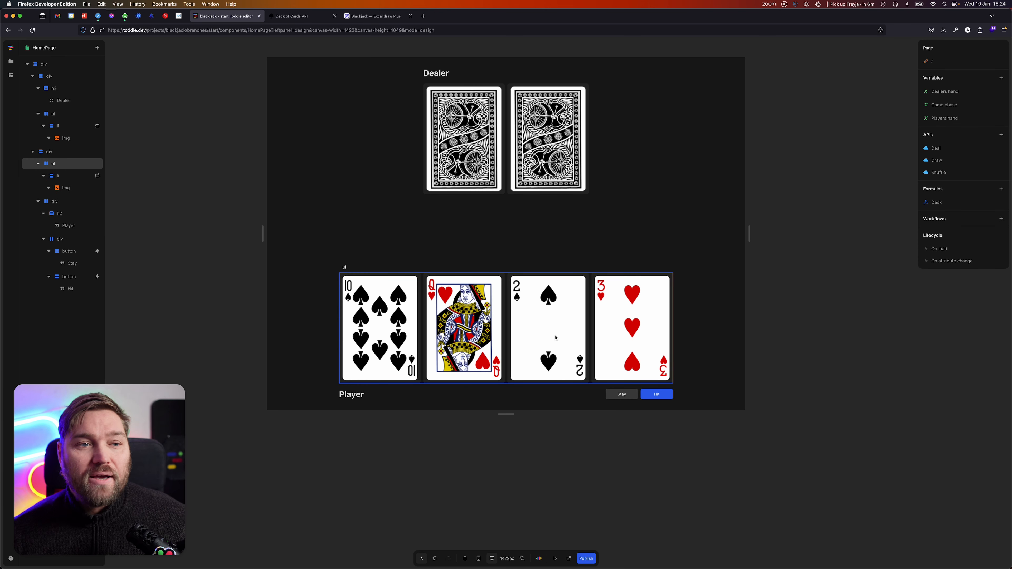
- Switch to the Blackjack flowchart in Excalidraw to review the game flow
click(471, 200)
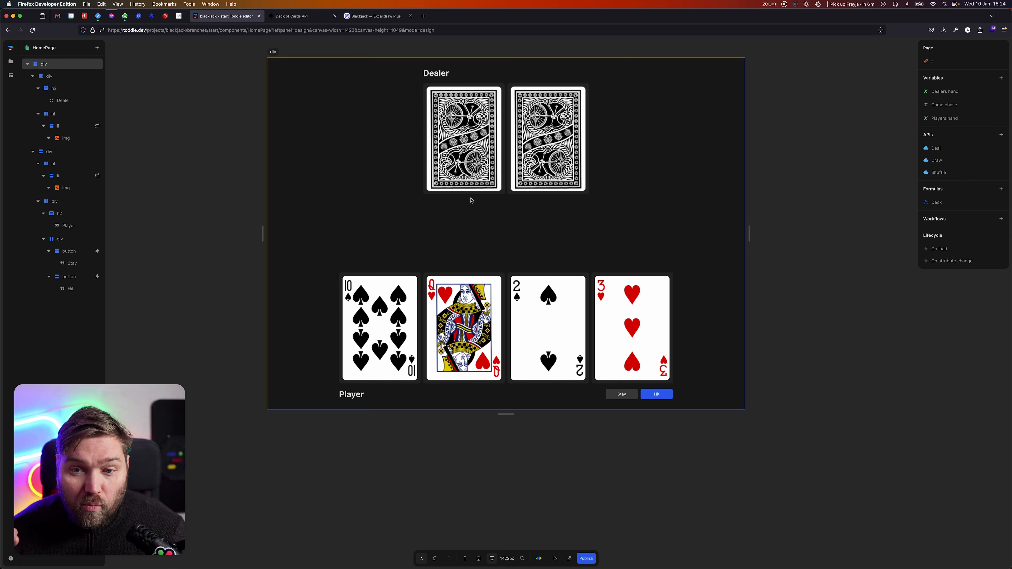
click(366, 15)
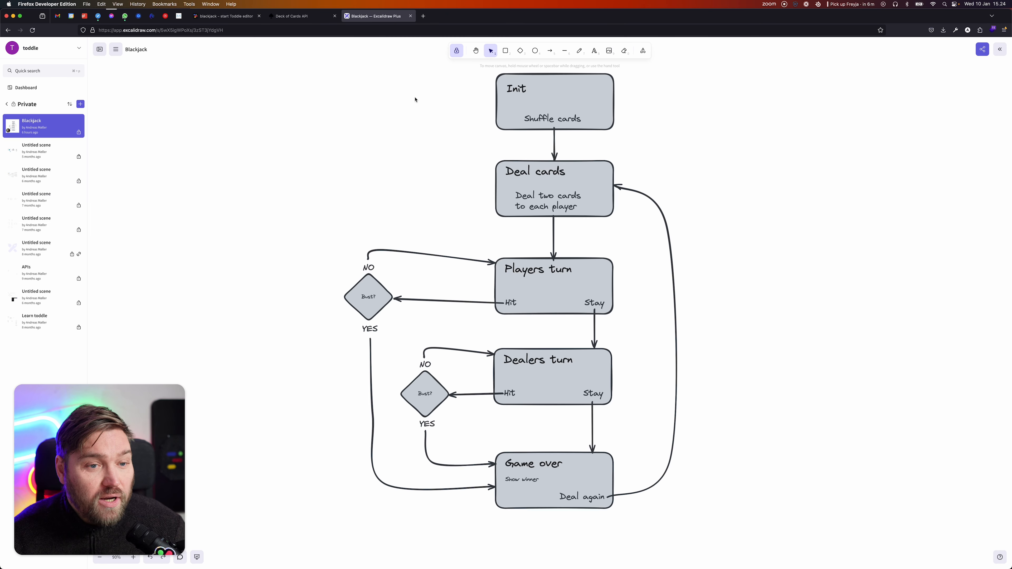